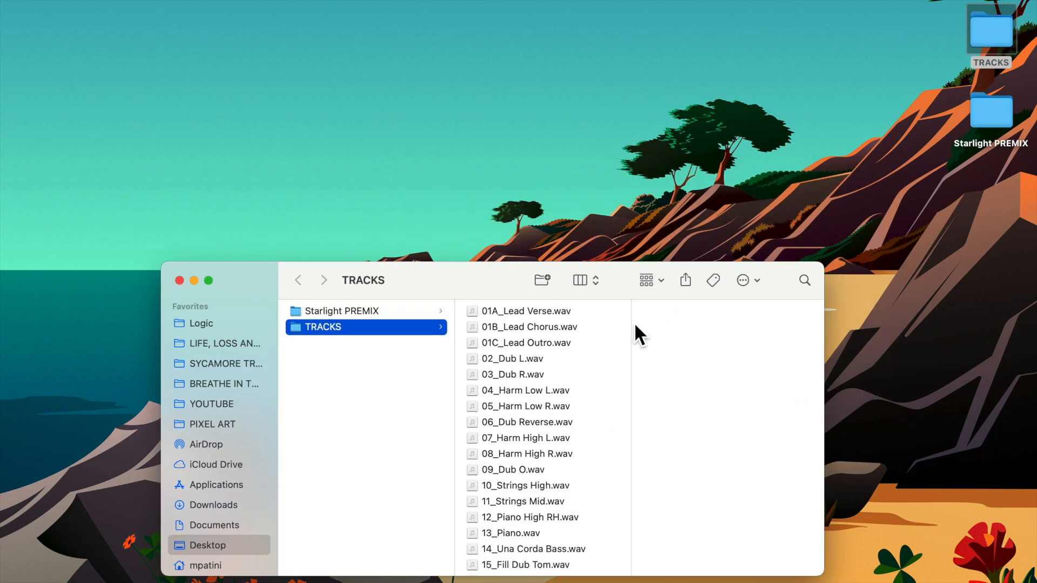
Review the contents of the TRACKS and Starlight PREMIX folders on the desktop, and close both folder windows
scroll(589, 383, down, 5)
double_click(446, 274)
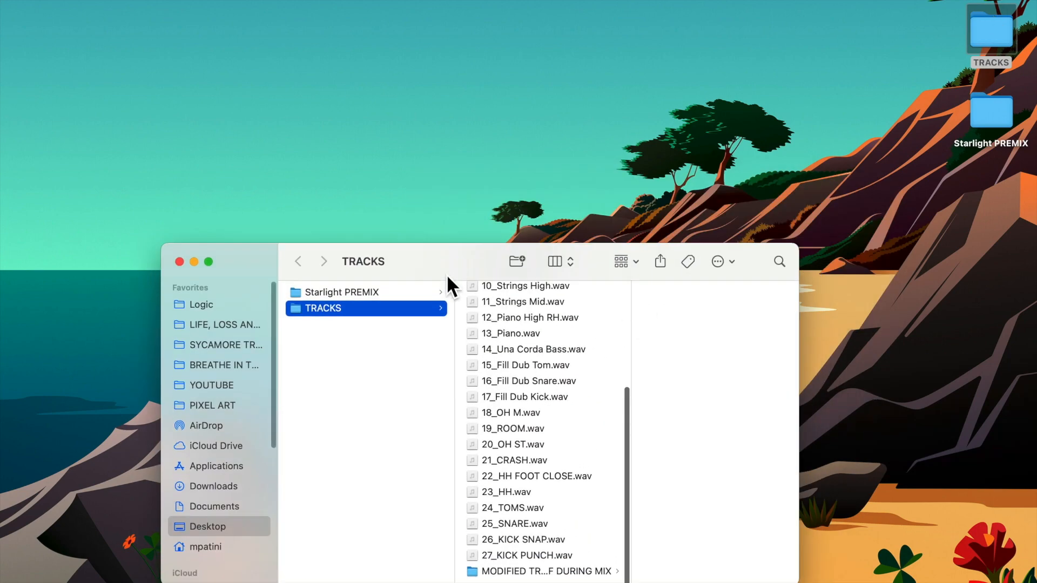
key(super+w)
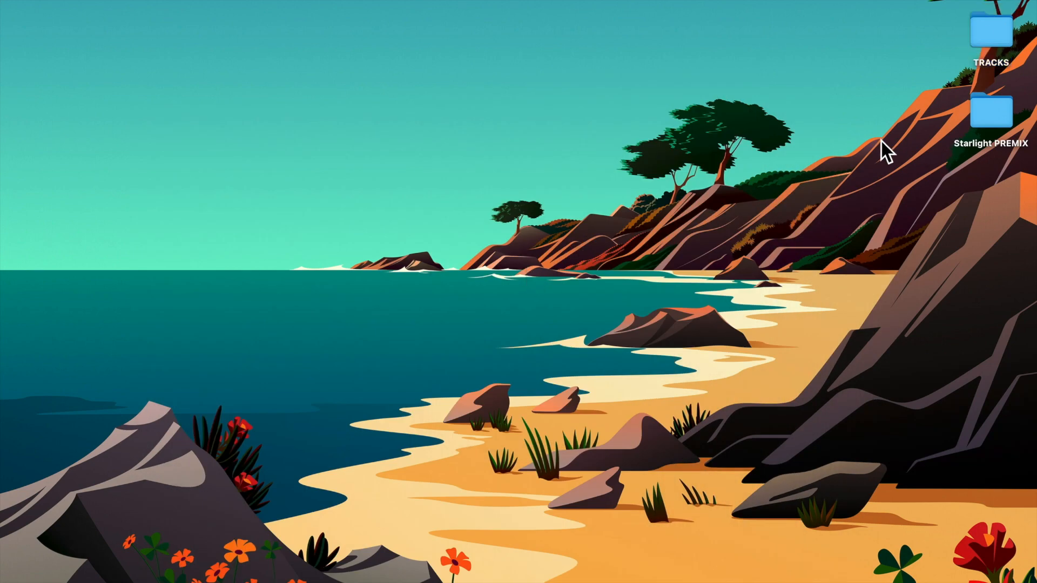
double_click(999, 110)
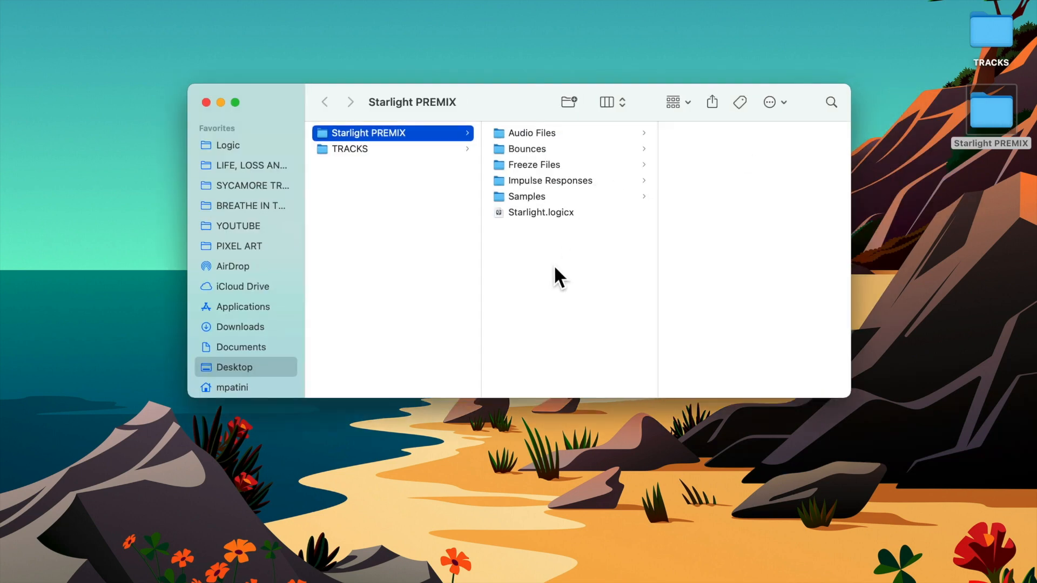
key(super+w)
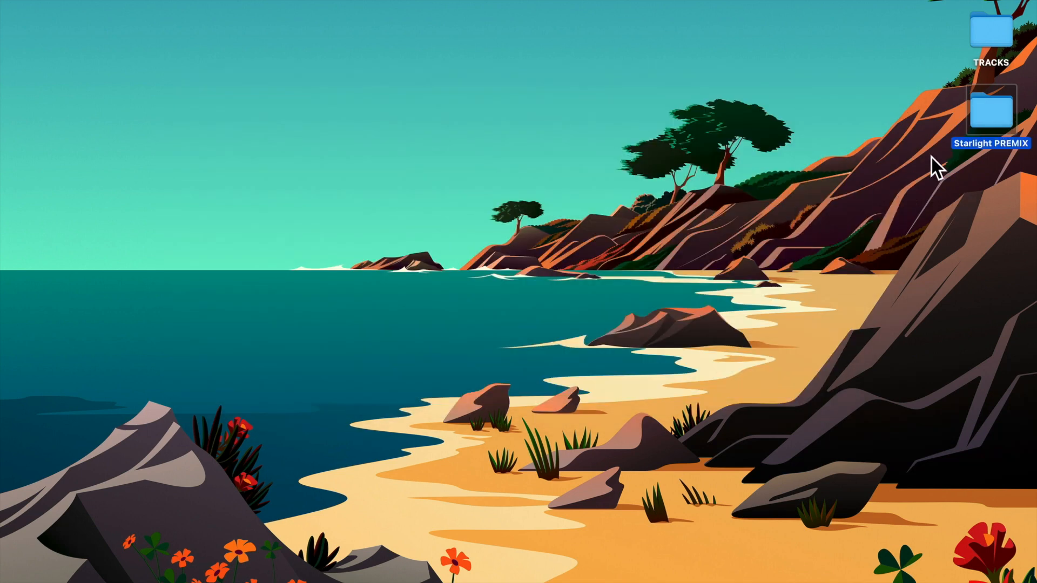
click(648, 341)
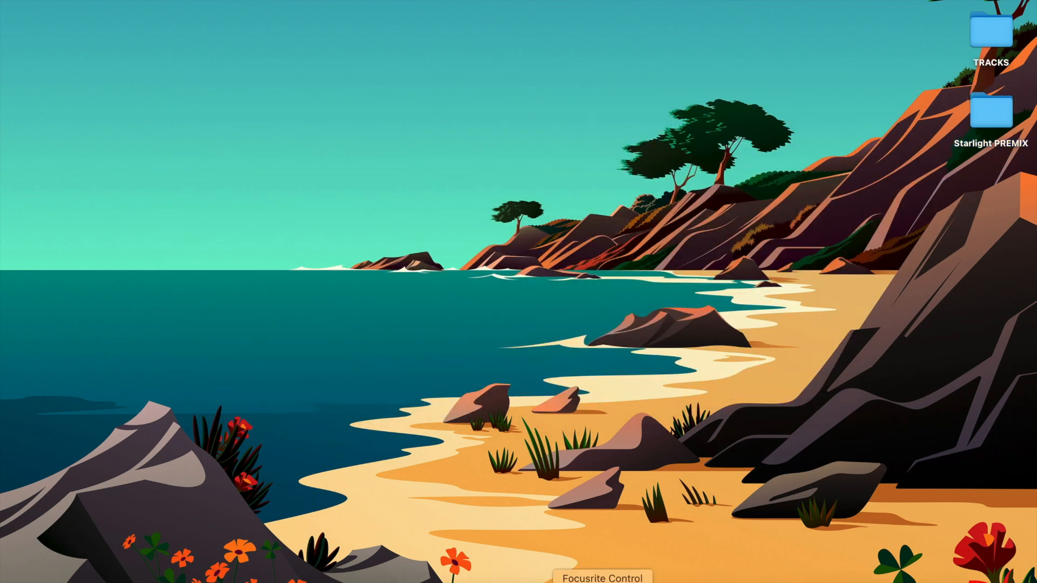
Launch Logic Pro and create a new empty project with one audio track
right_click(567, 582)
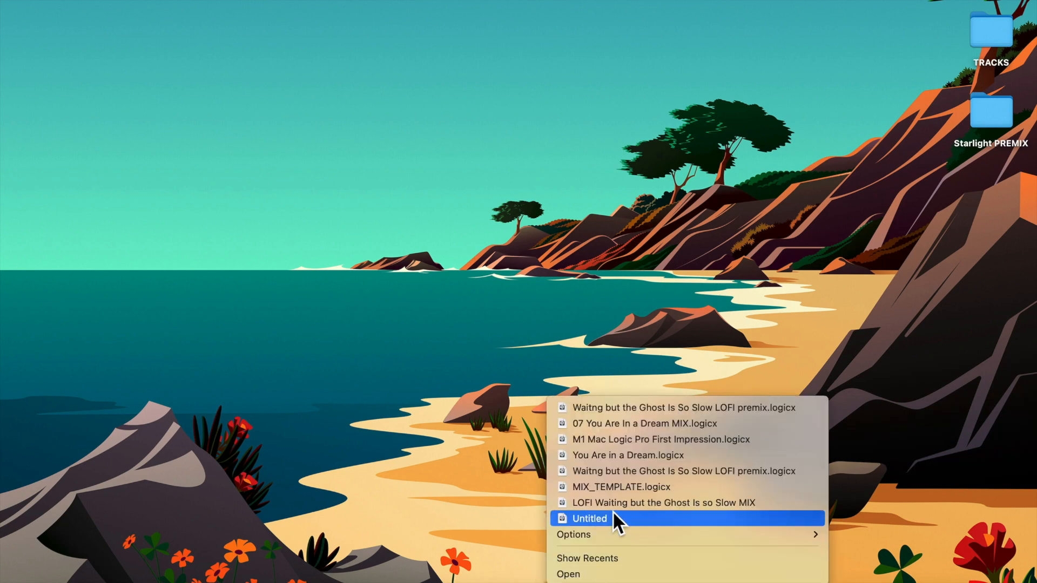
click(568, 582)
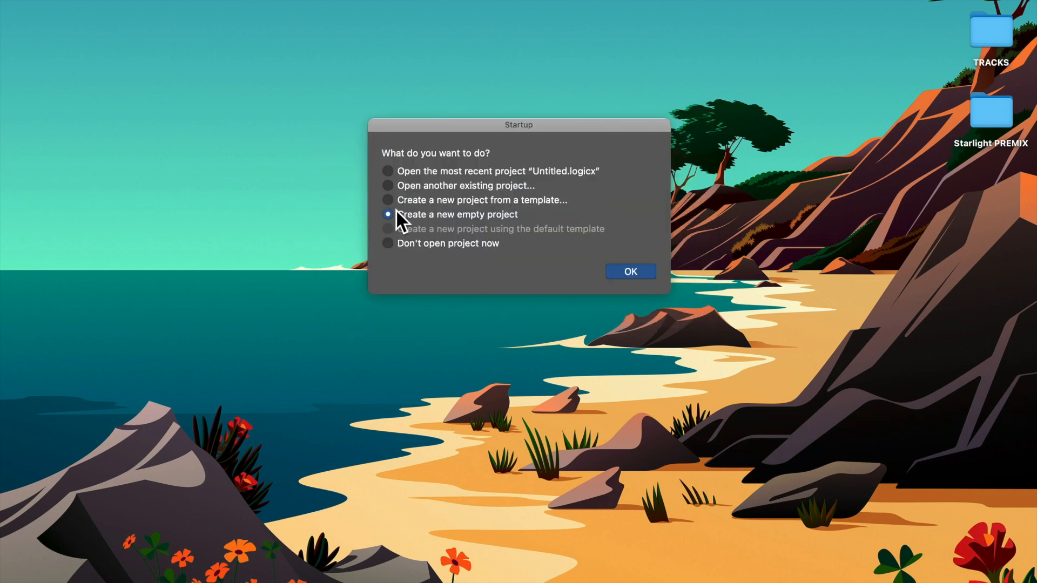
key(Return)
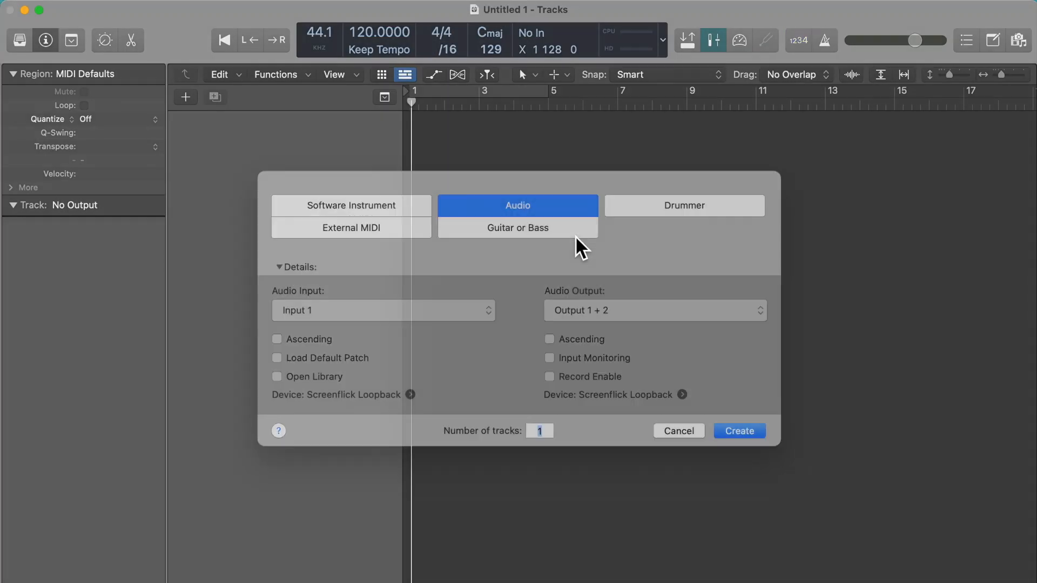
key(Return)
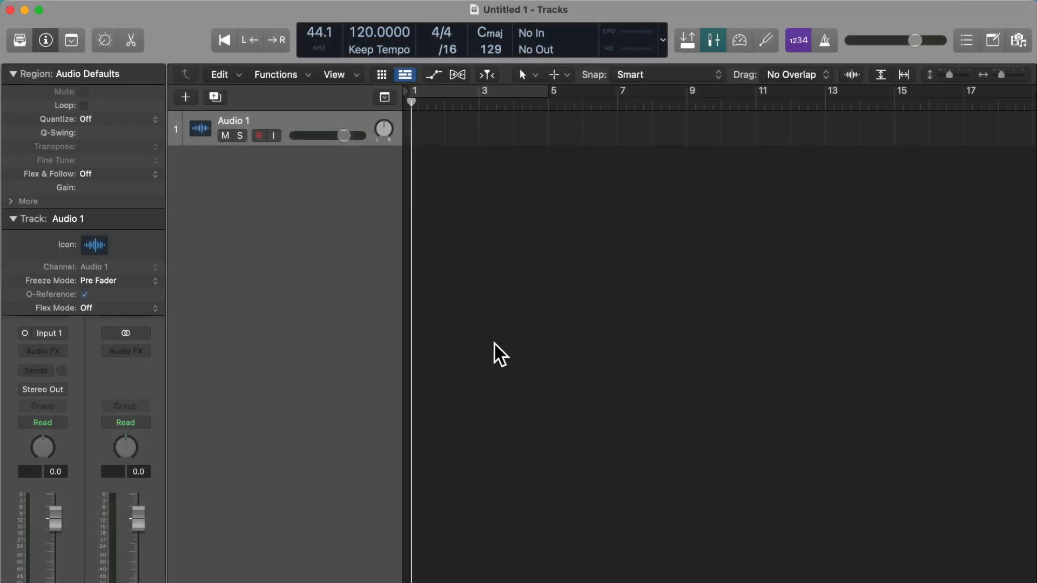
Import all WAV files from the desktop TRACKS folder, without its subfolder, onto newly created tracks starting at bar 3
drag(1036, 582, 944, 575)
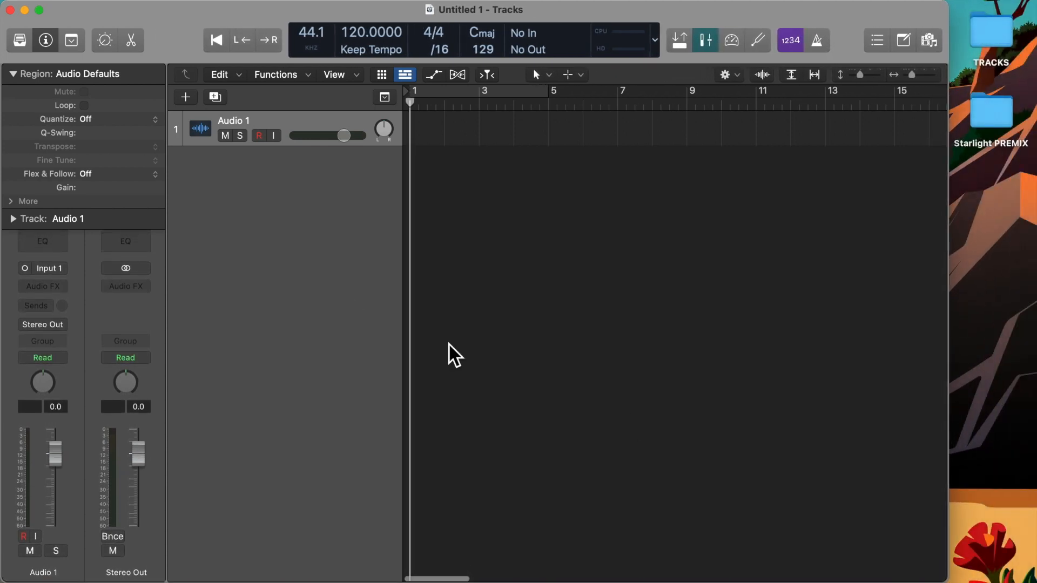
double_click(998, 39)
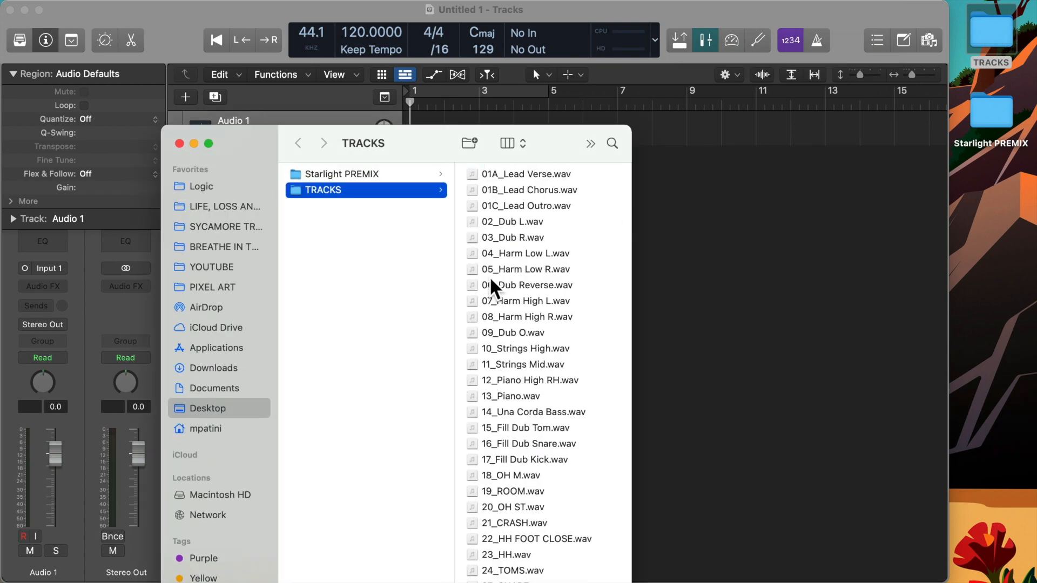
click(491, 271)
key(super+a)
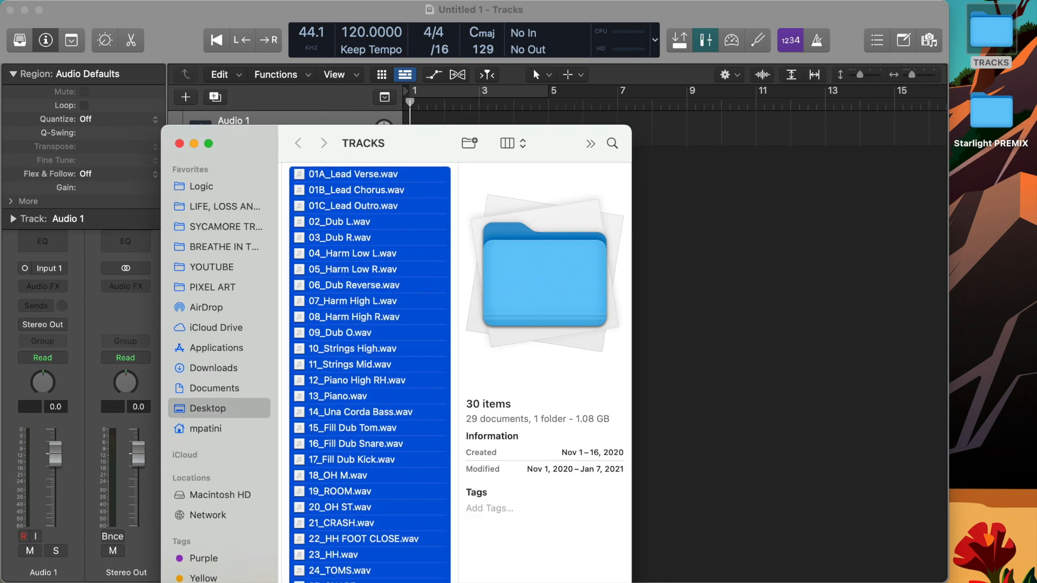
super+click(403, 582)
drag(437, 152, 480, 119)
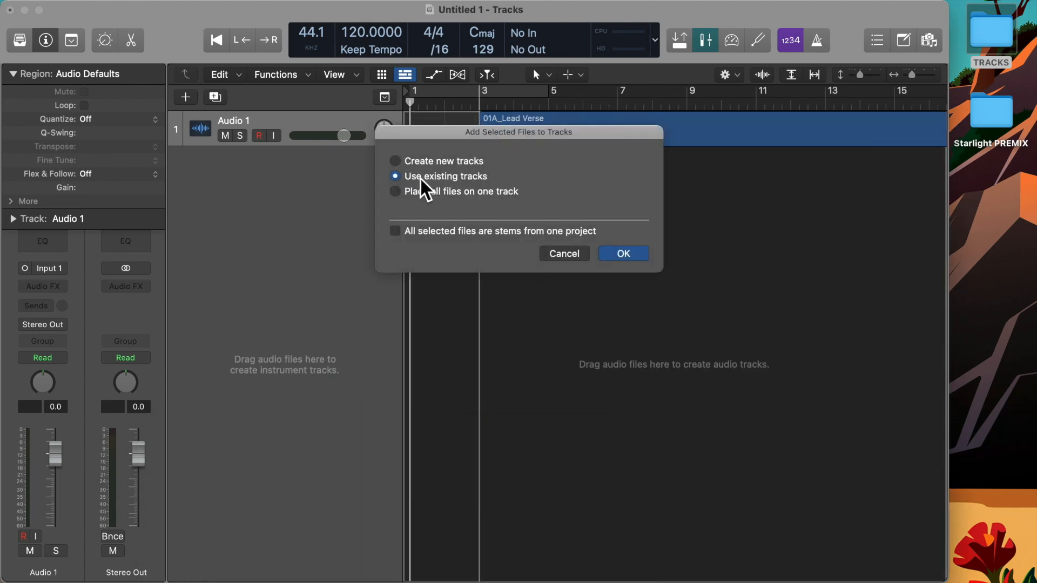
click(397, 162)
key(Return)
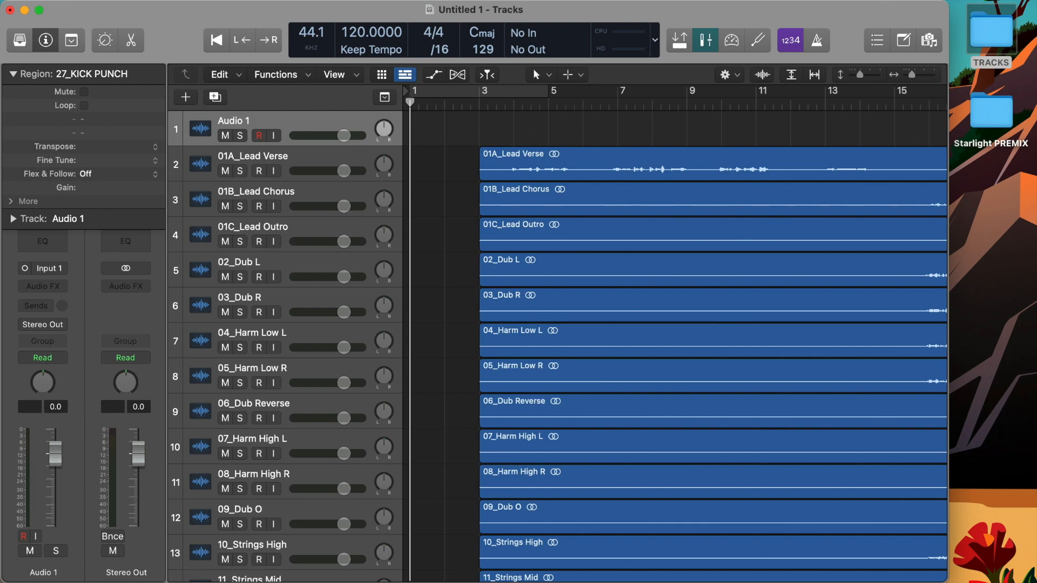
Close the TRACKS folder window, deselect the regions and widen the project window back to full screen width
click(508, 582)
key(super+w)
key(super+w)
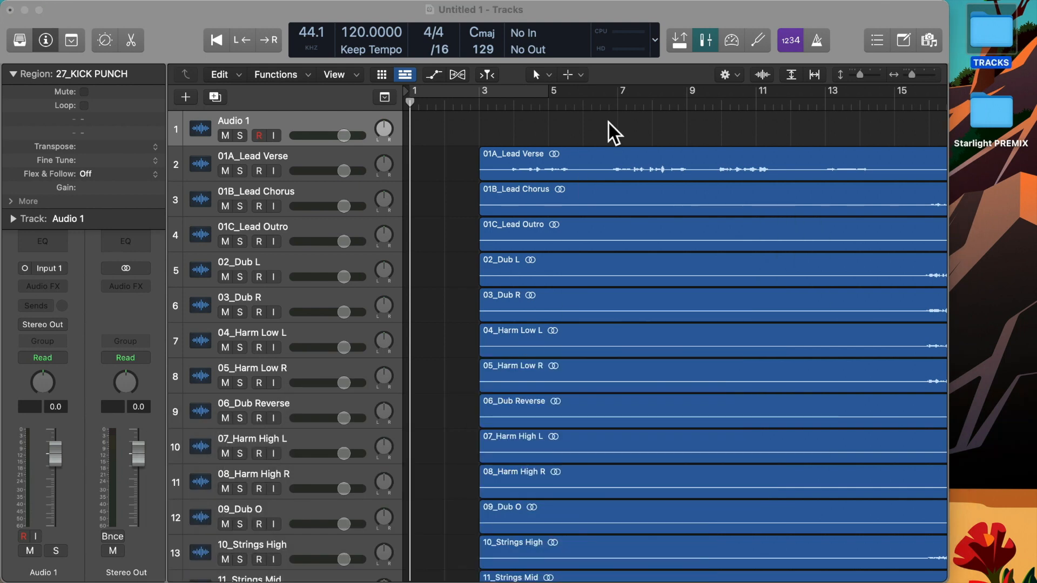
click(650, 124)
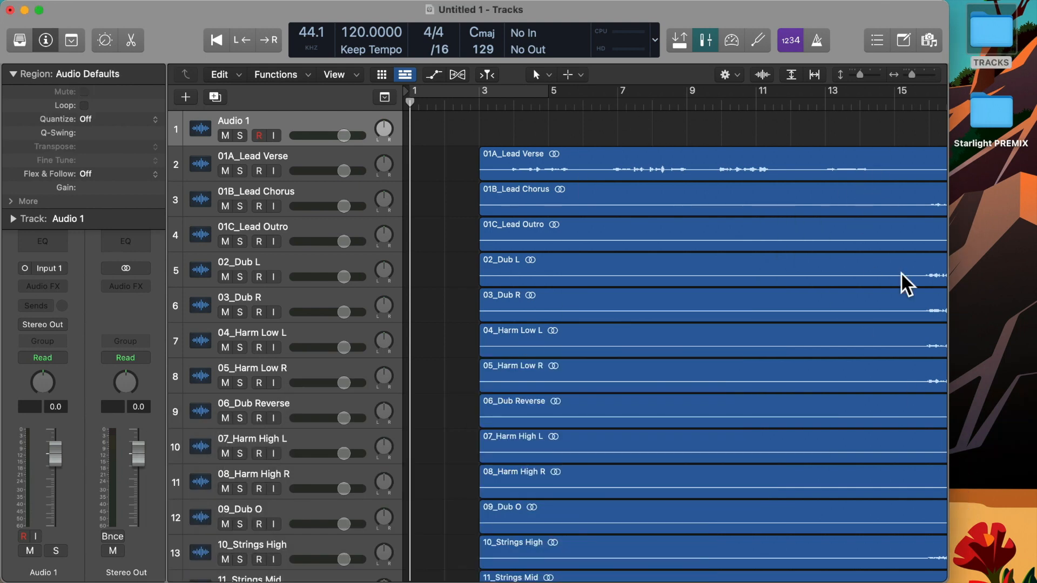
drag(942, 577, 1036, 576)
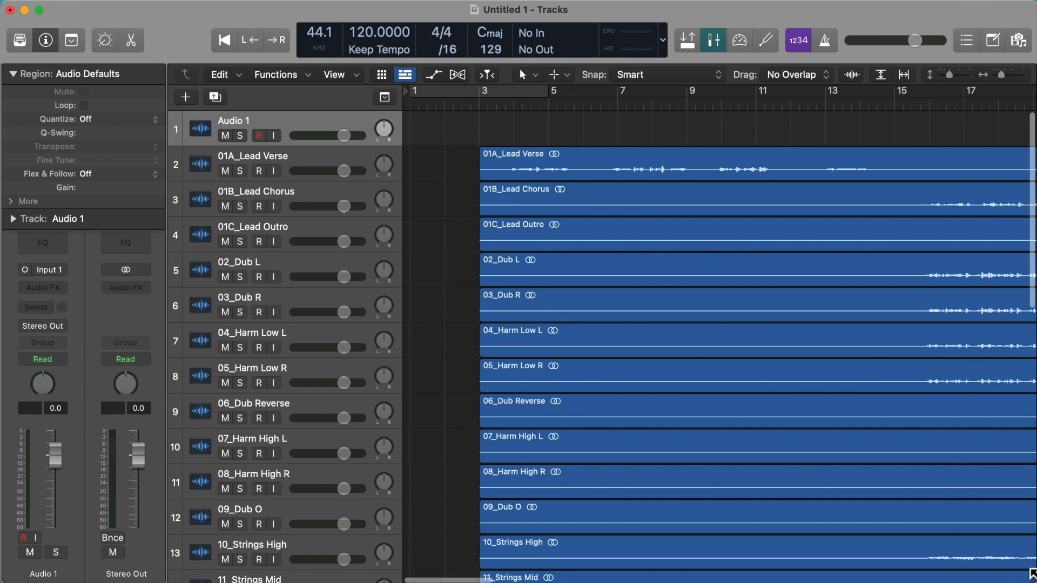
Shorten the project by moving its end marker to bar 77, just past the end of the imported regions
key(super+Left)
key(super+Left)
key(super+Left)
key(super+Left)
key(super+Left)
key(super+Up)
key(super+Up)
key(super+Up)
key(super+Up)
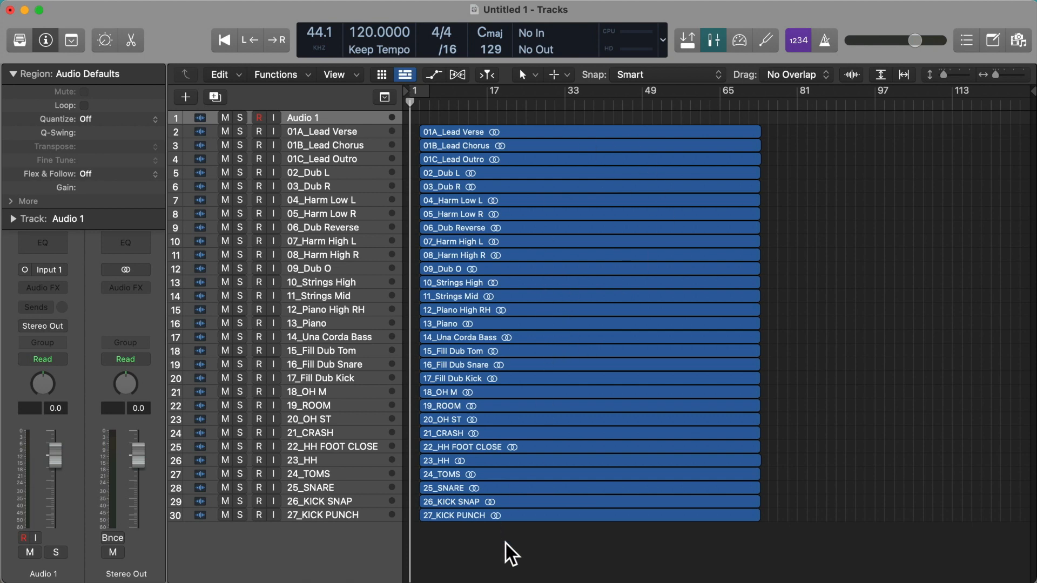
drag(508, 544, 584, 146)
click(863, 131)
mouse_move(1034, 90)
mouse_down()
mouse_move(908, 106)
mouse_move(794, 141)
mouse_up()
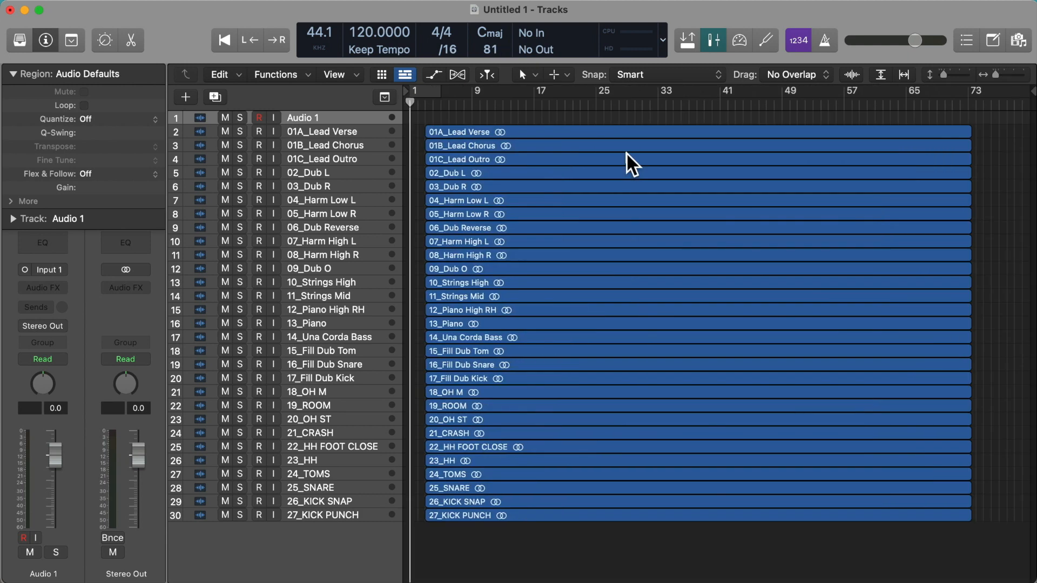
drag(1030, 91, 999, 93)
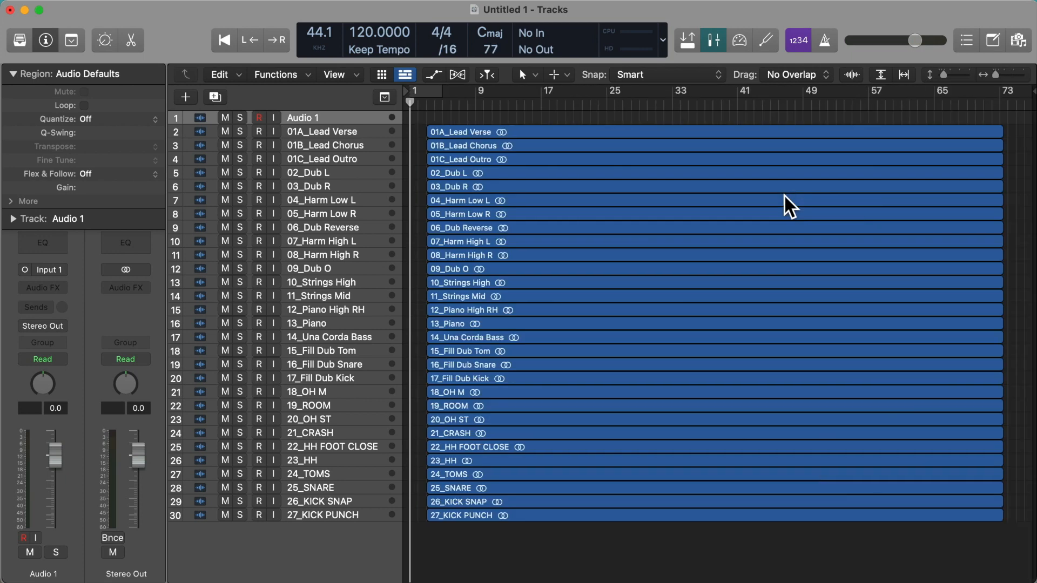
Browse all files from within the project to the Starlight PREMIX folder on the Desktop
click(1019, 39)
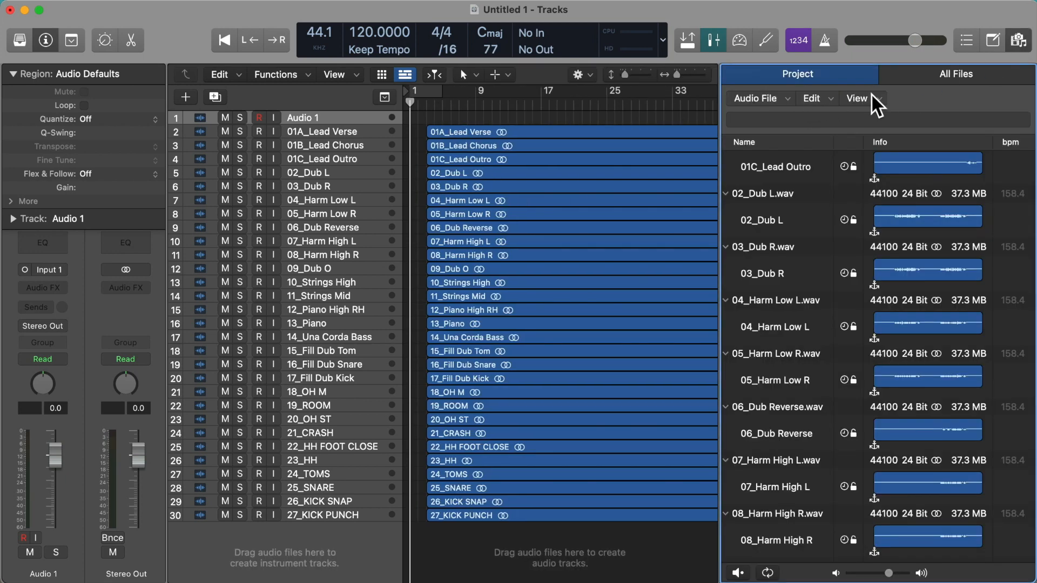
click(927, 76)
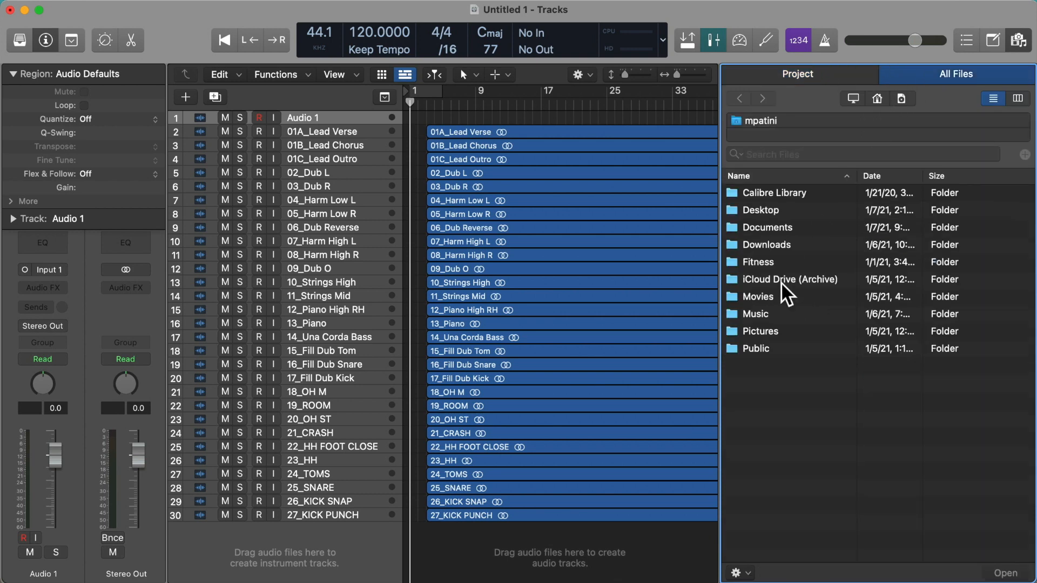
double_click(782, 211)
double_click(778, 194)
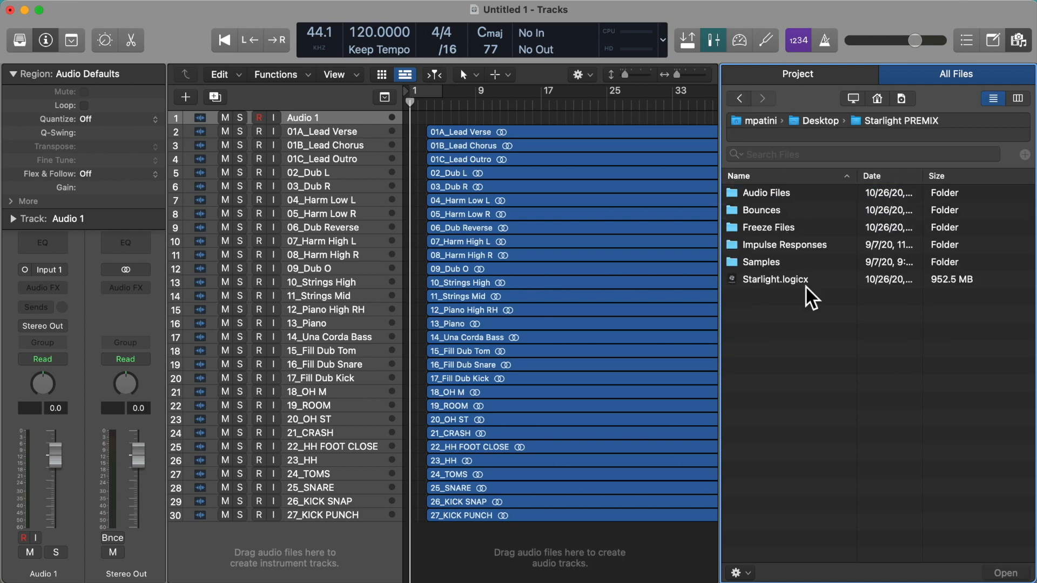
click(806, 268)
double_click(806, 270)
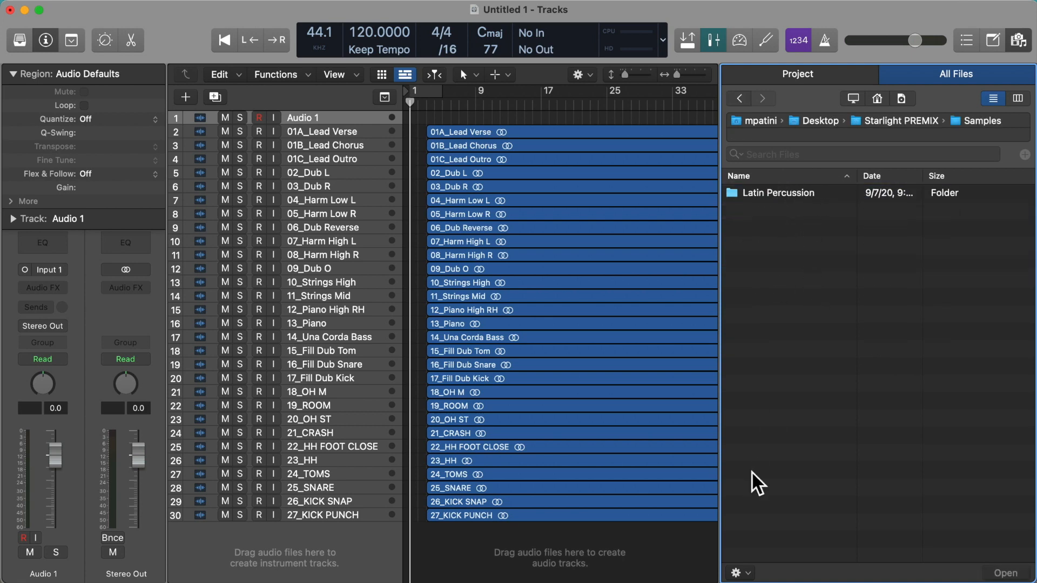
click(915, 121)
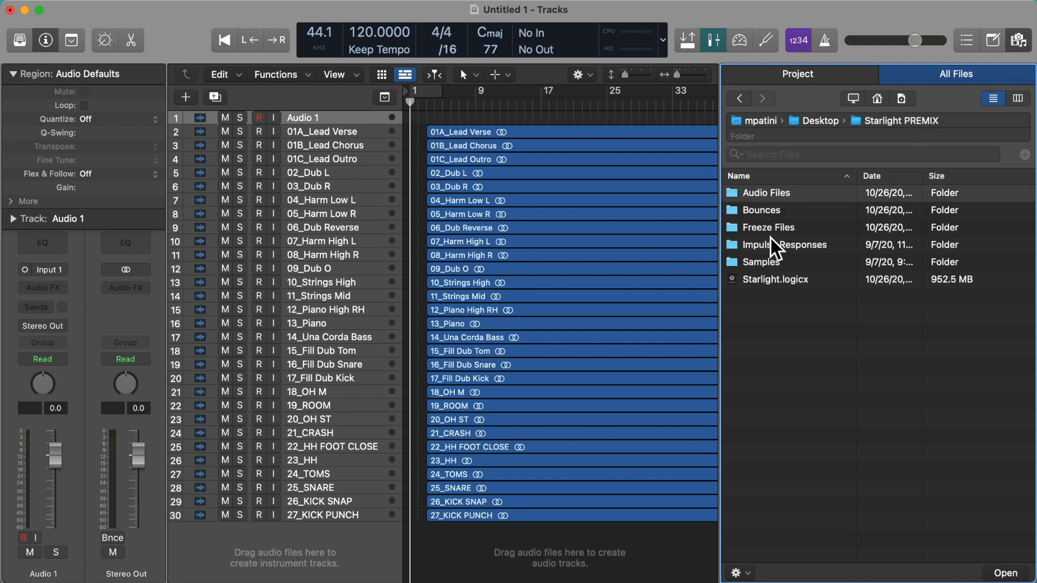
Open Starlight.logicx for data import using its "09 prepare to export" alternative
double_click(779, 279)
click(863, 269)
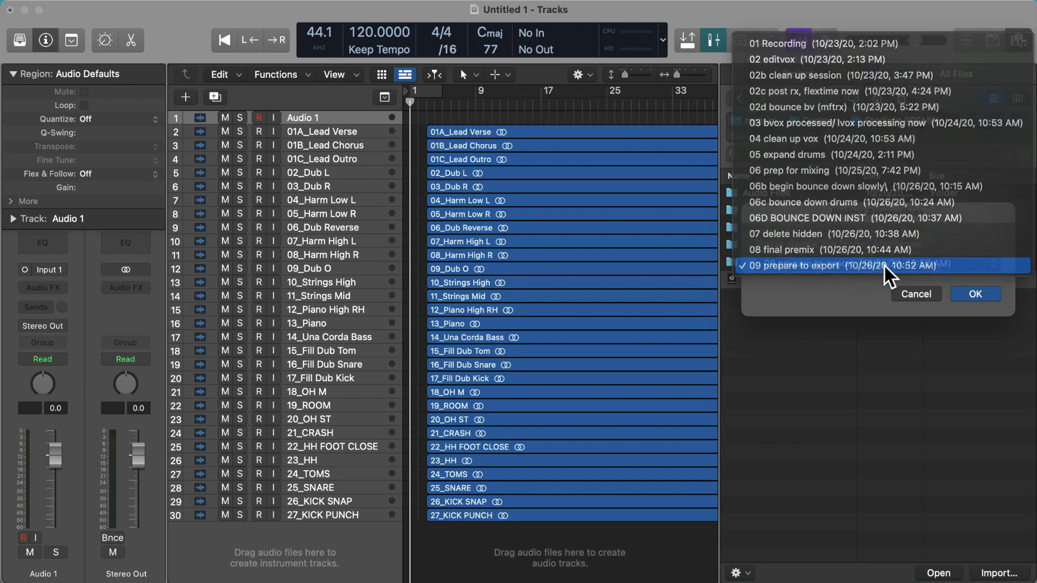
click(868, 278)
click(975, 296)
Replace the project's marker, signature and tempo tracks with those from Starlight.logicx, and close the file browser
click(897, 193)
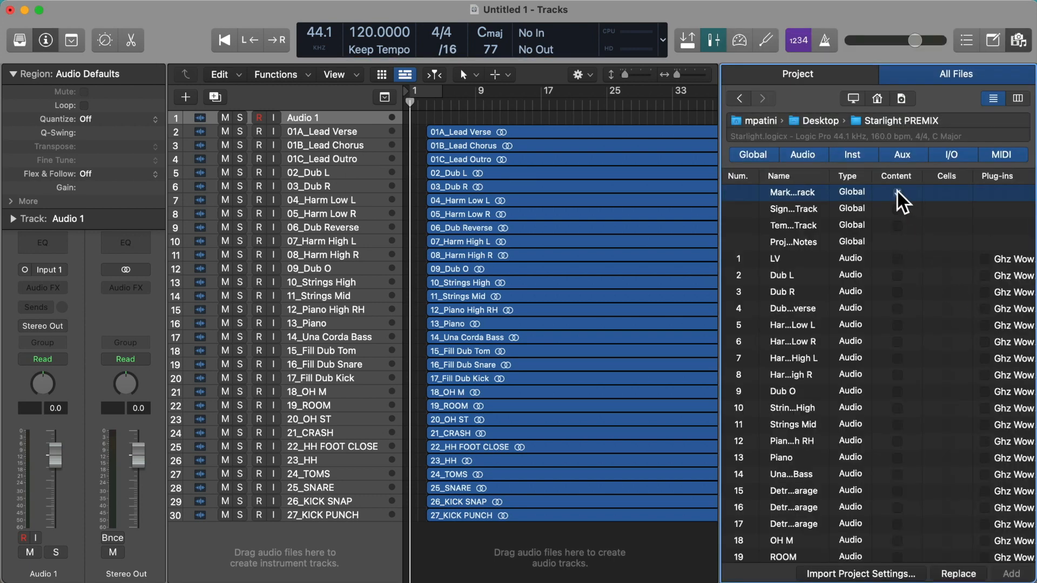
click(898, 210)
click(897, 226)
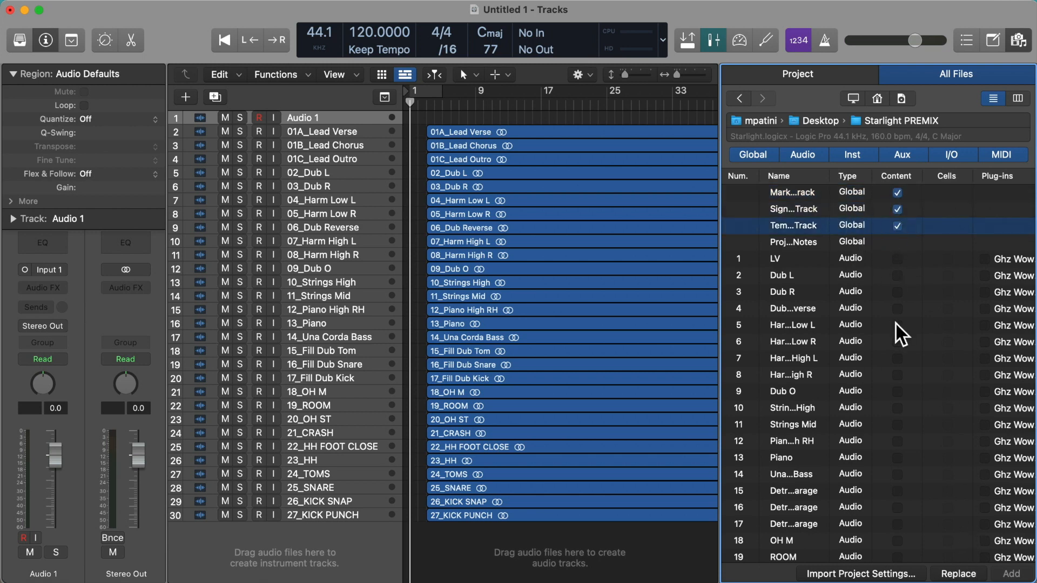
click(958, 575)
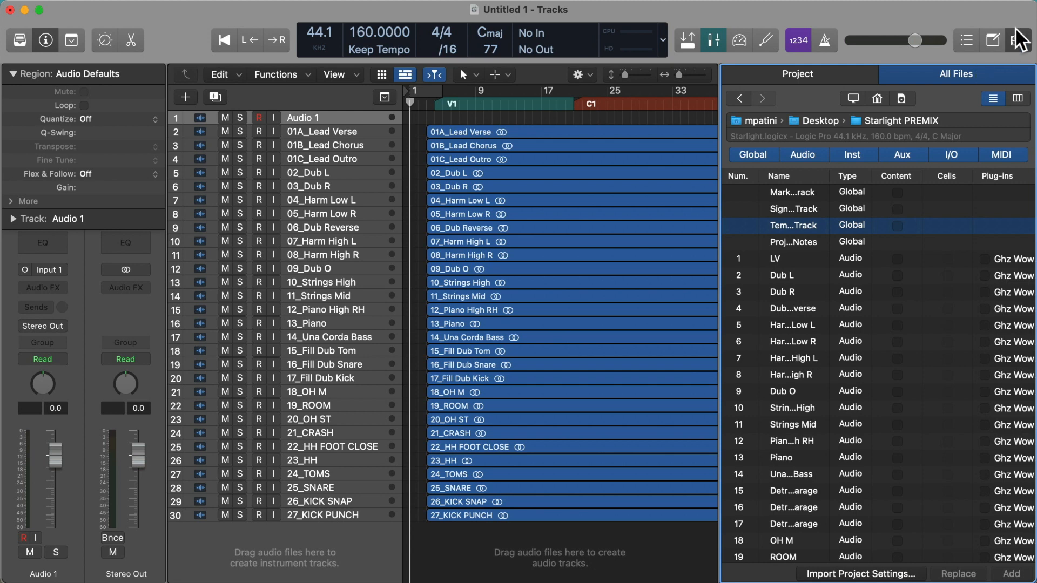
click(1018, 40)
Select all audio regions and step the playhead through the imported markers to check them against the regions
drag(457, 505, 647, 135)
scroll(453, 114, up, 5)
key(z)
key(alt+period)
key(alt+period)
key(alt+period)
key(alt+period)
key(alt+period)
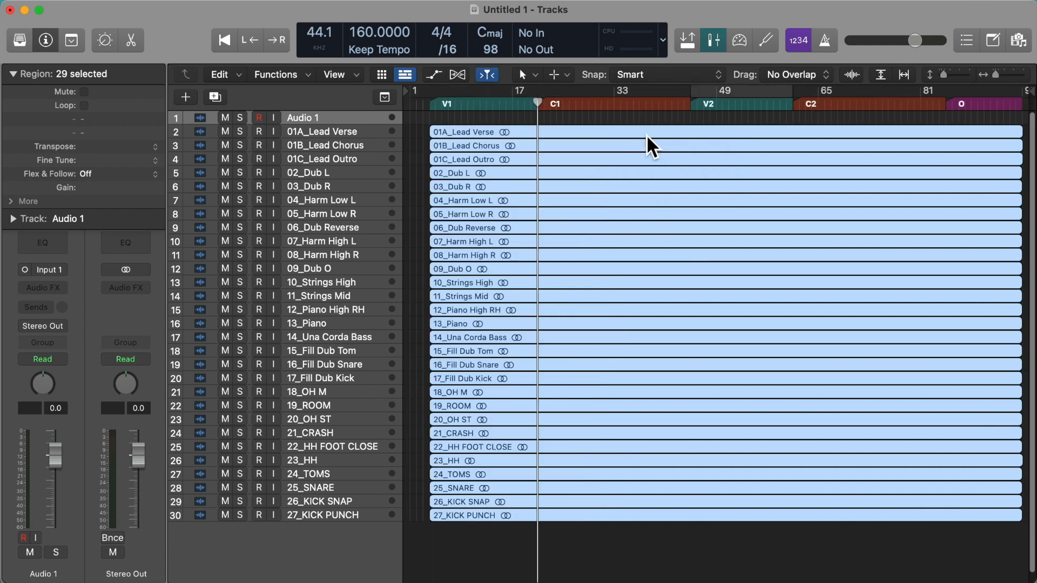
key(alt+comma)
key(alt+comma)
key(alt+period)
key(alt+period)
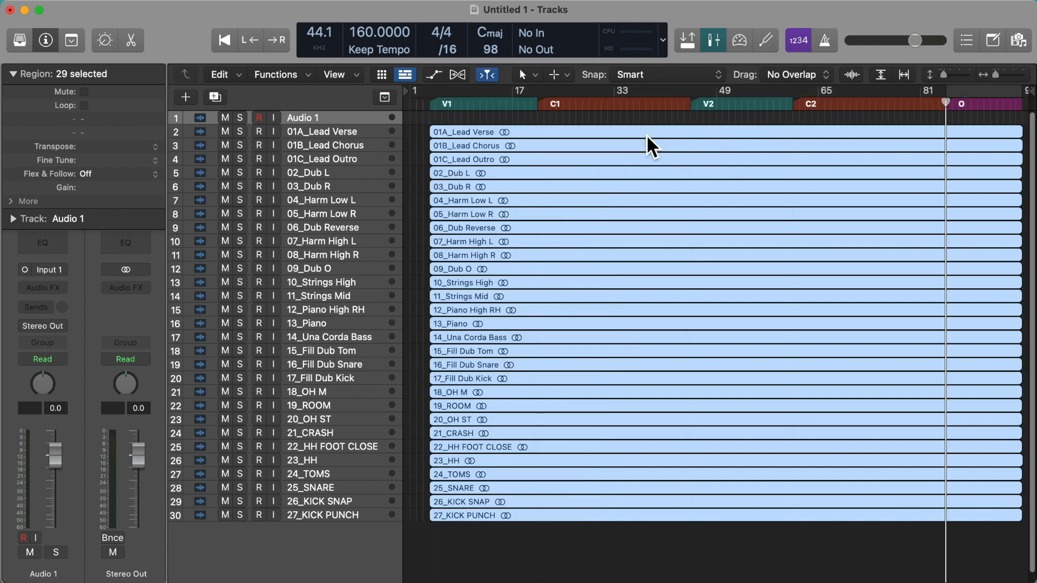
Extend the project by moving its end marker to bar 111
drag(1031, 91, 1034, 92)
scroll(890, 233, left, 3)
key(super+Left)
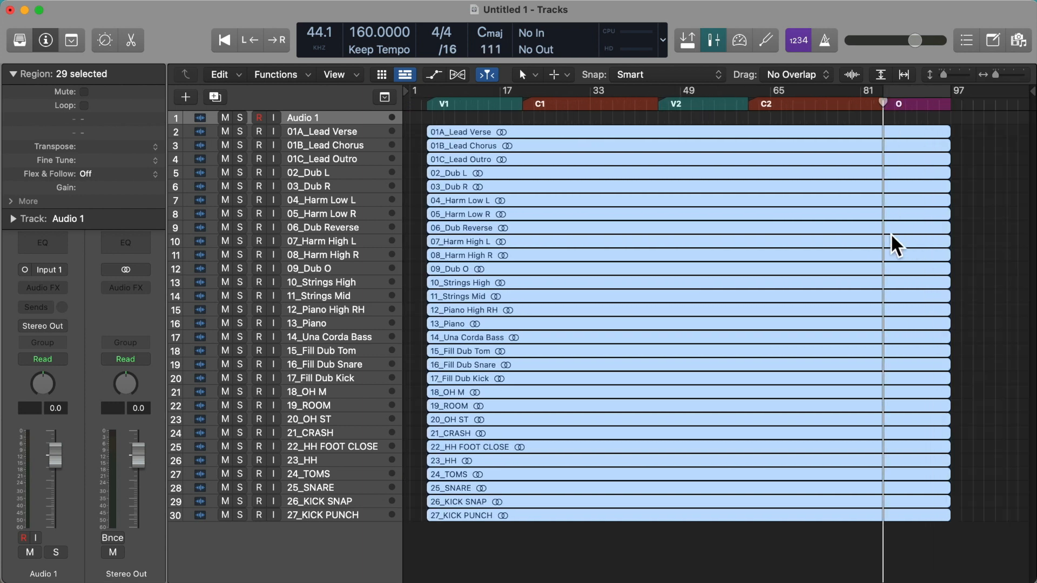
Move the playhead back through the markers to the start of V1
key(alt+comma)
key(alt+comma)
key(alt+comma)
key(alt+comma)
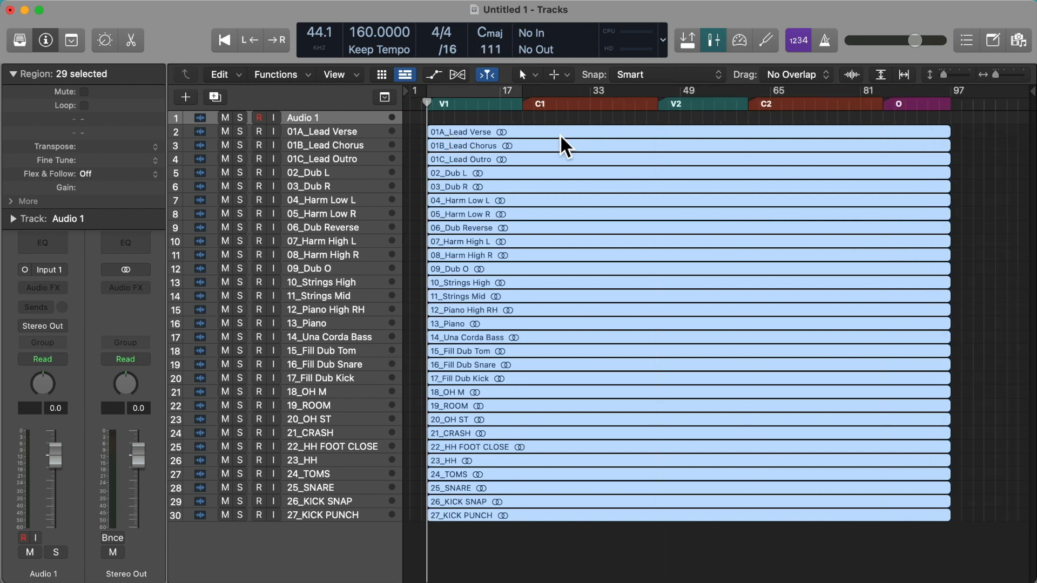
Save the project as STARLIGHT MIX on the Desktop, and delete the empty Audio 1 track
click(416, 117)
key(super+s)
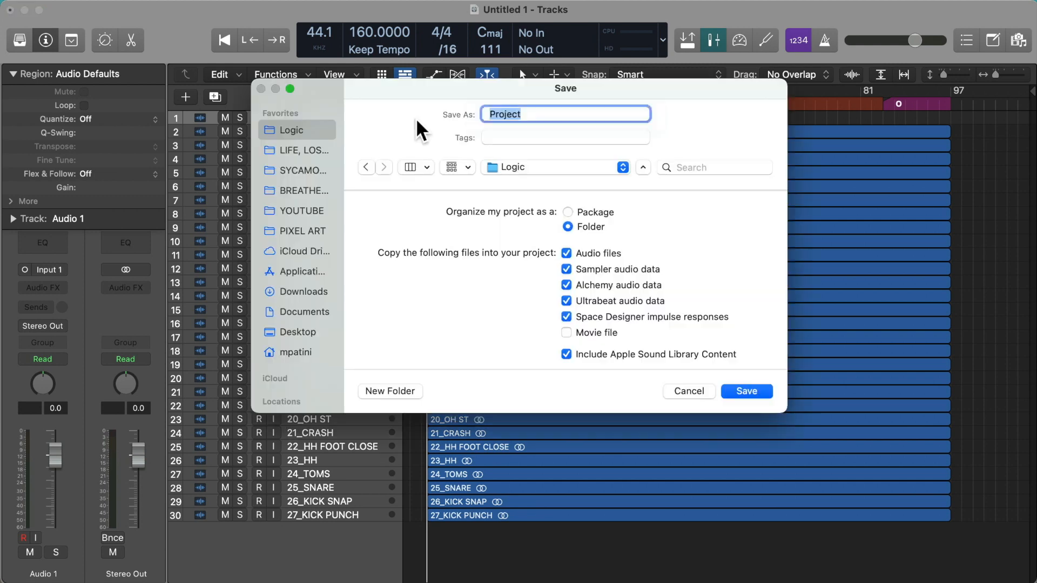
text(STARLIGHT MIX)
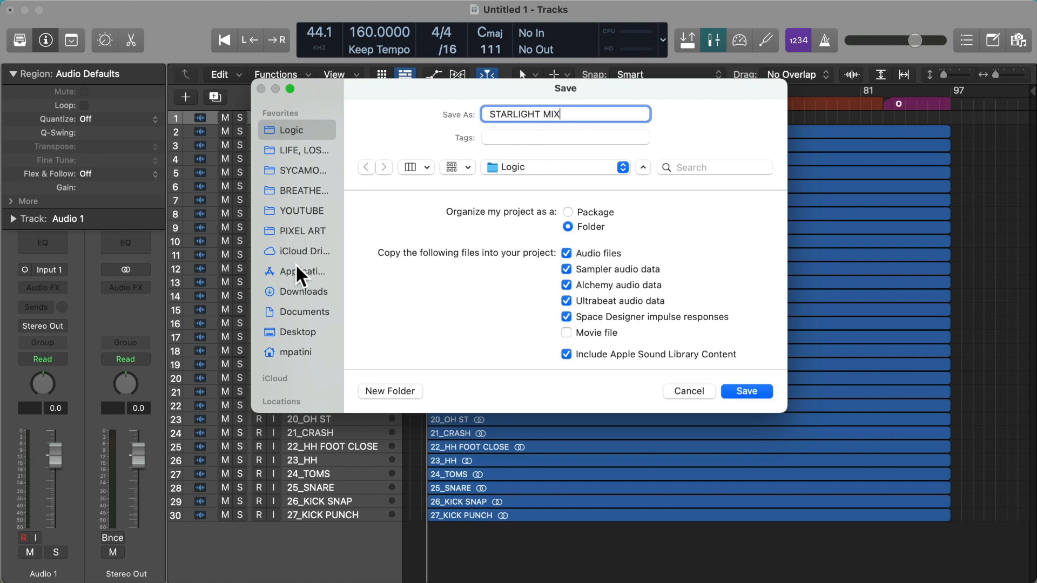
click(294, 328)
key(Return)
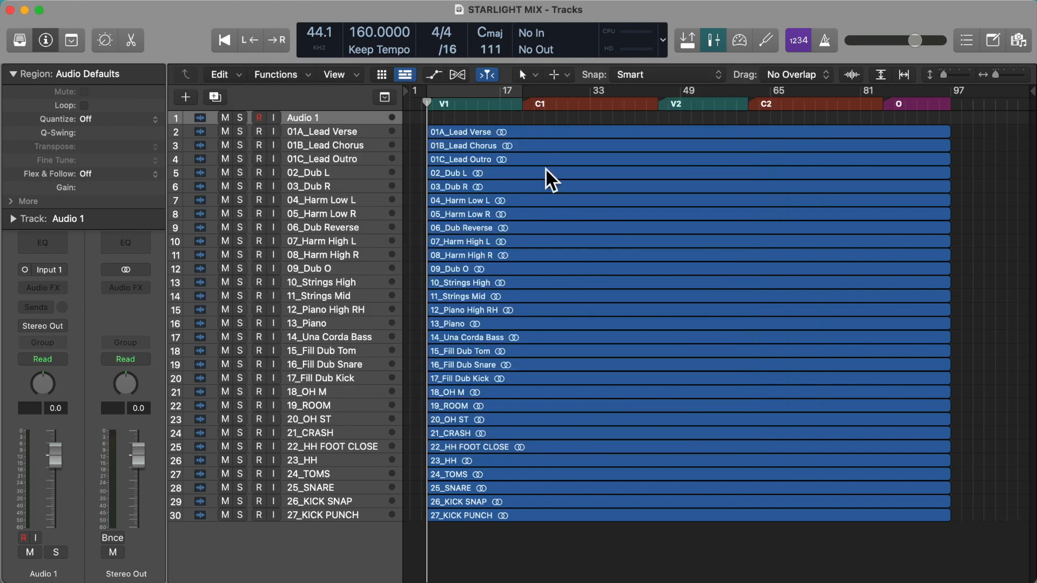
key(super+BackSpace)
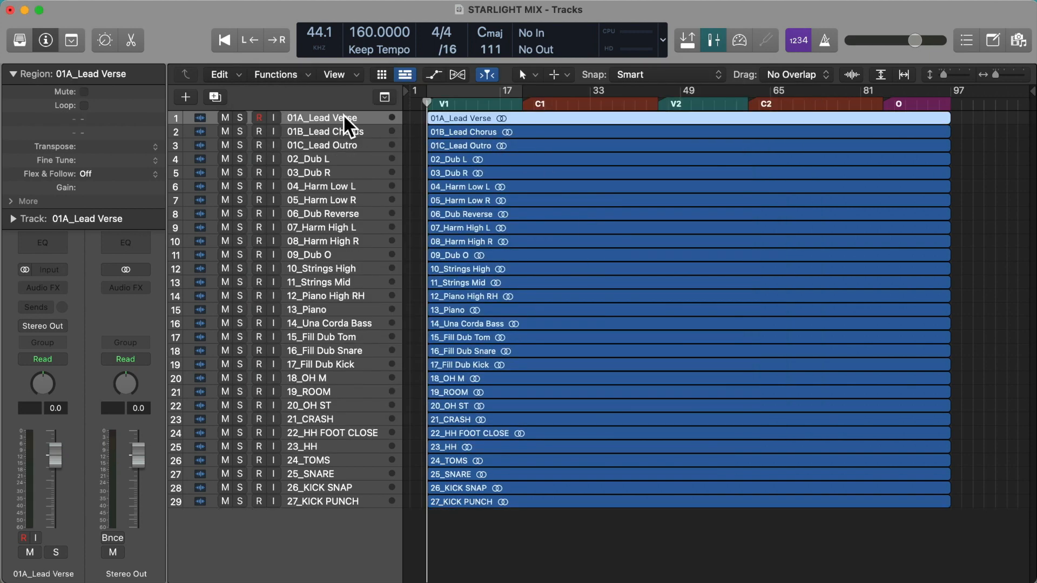
Color the three lead vocal regions, 01A_Lead Verse to 01C_Lead Outro, teal-blue
drag(415, 144, 476, 119)
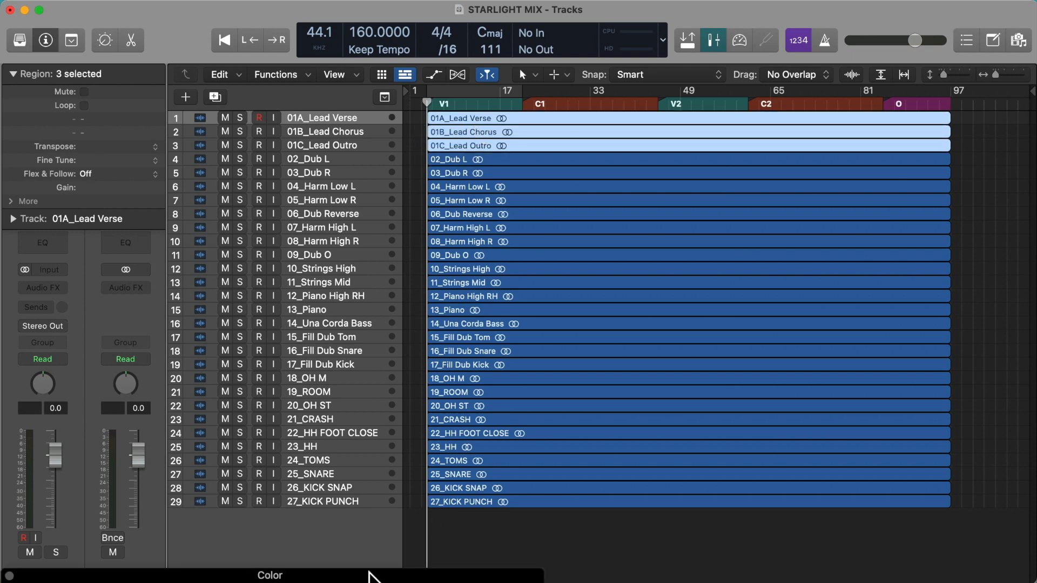
key(x)
key(x)
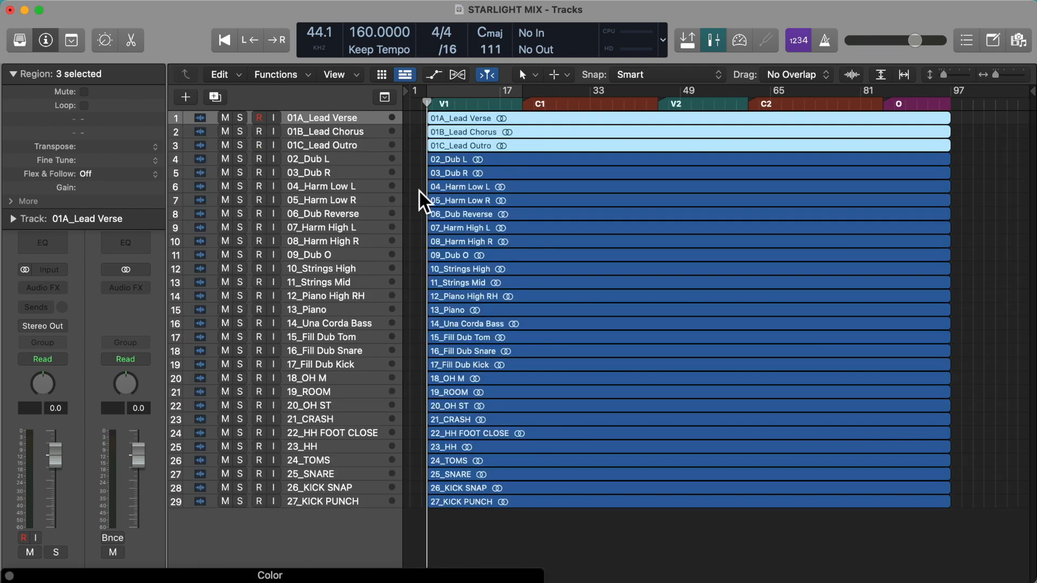
Color the backing vocals from 02_Dub L to 09_Dub O magenta
click(371, 158)
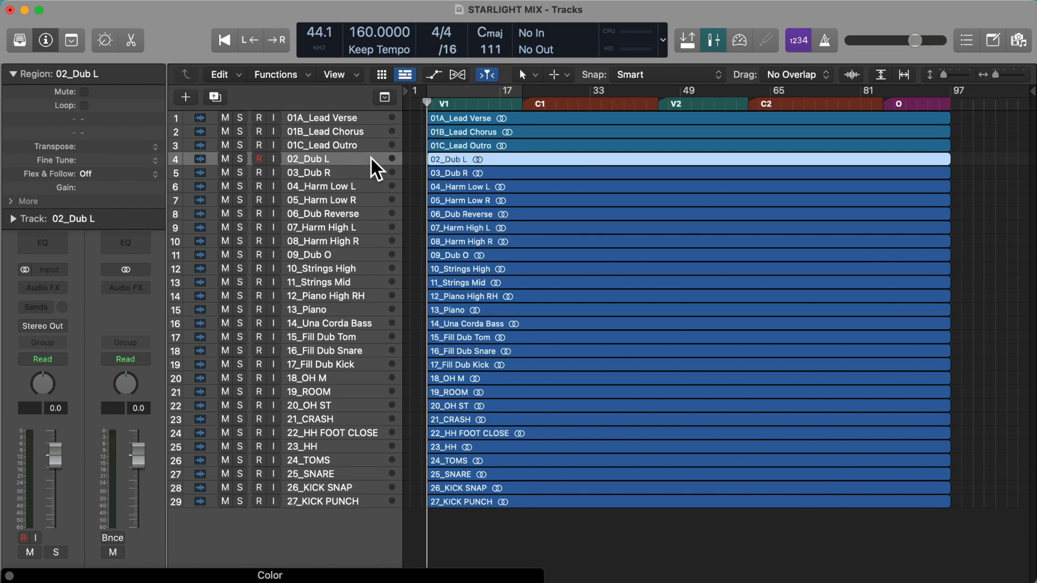
shift+click(356, 253)
click(476, 582)
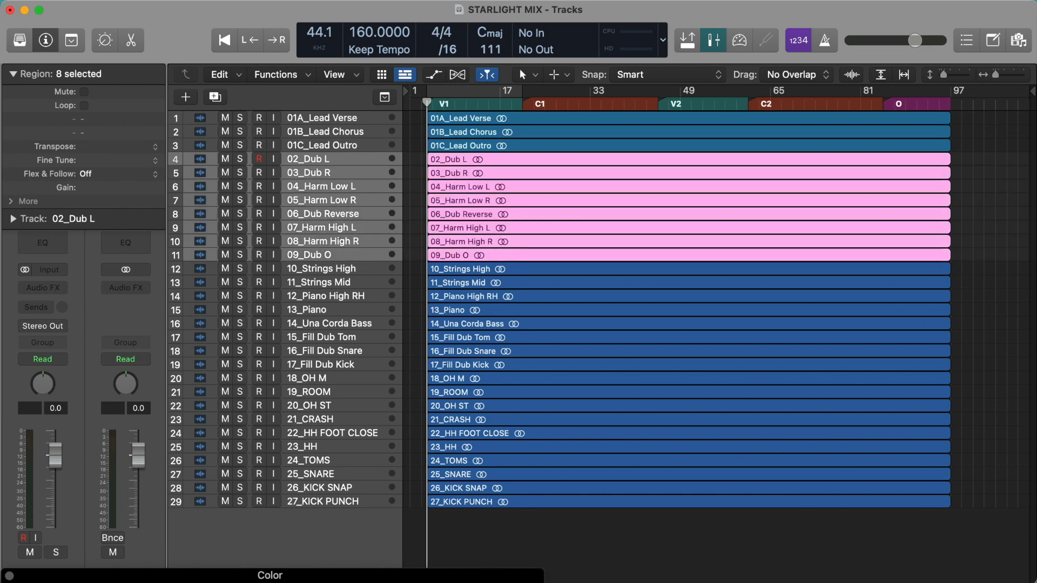
key(x)
key(x)
Show the track color bars in the track headers
click(334, 266)
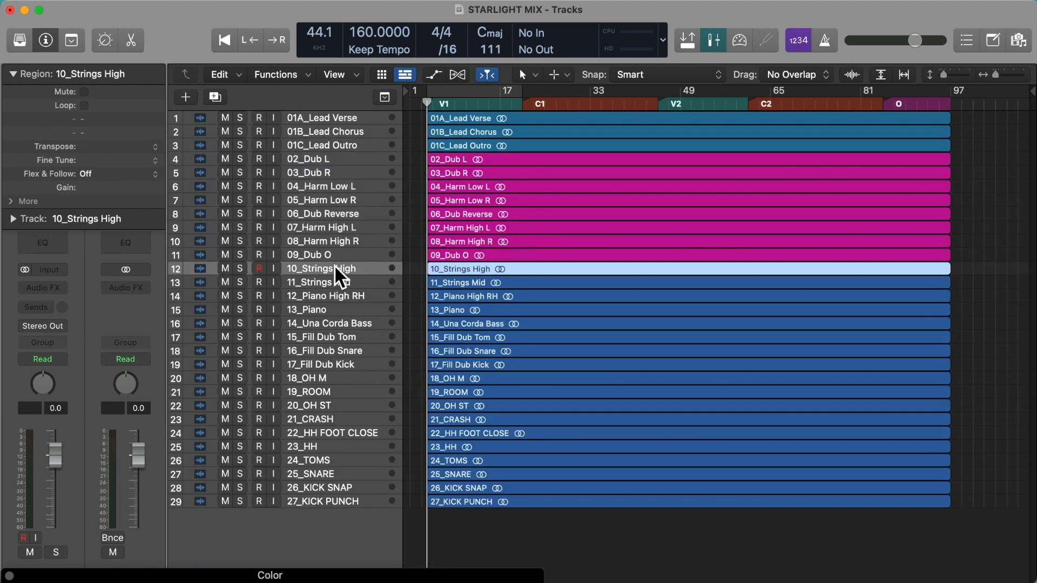
right_click(355, 257)
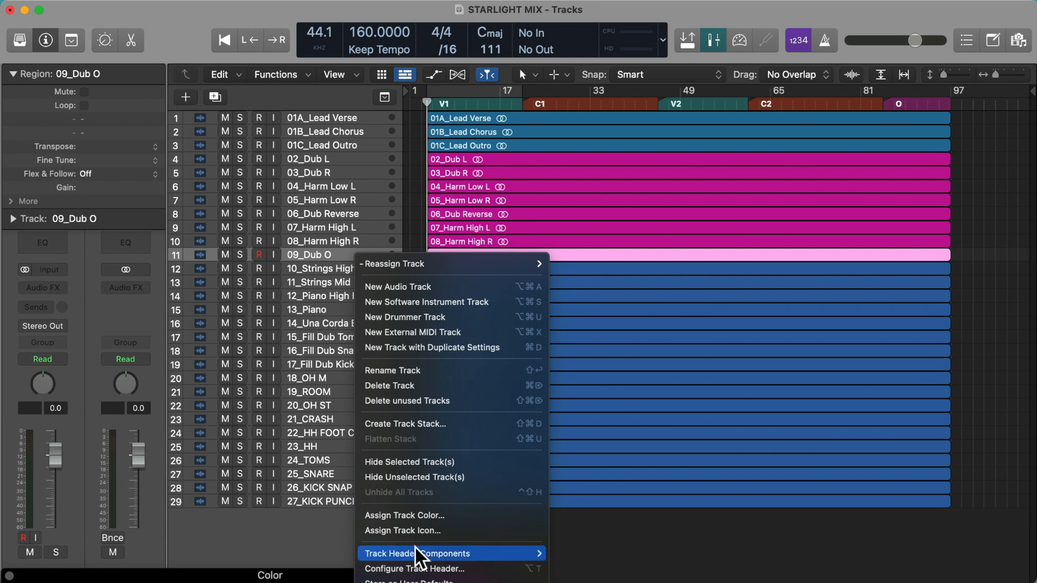
click(424, 516)
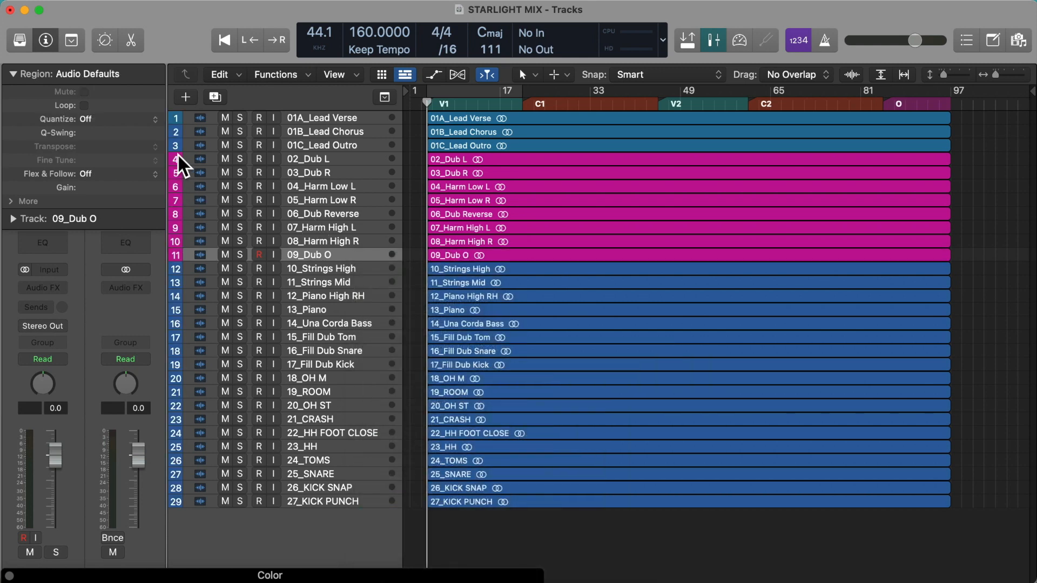
Try coloring the three lead vocal regions purple, and undo the color change
click(306, 123)
shift+click(310, 147)
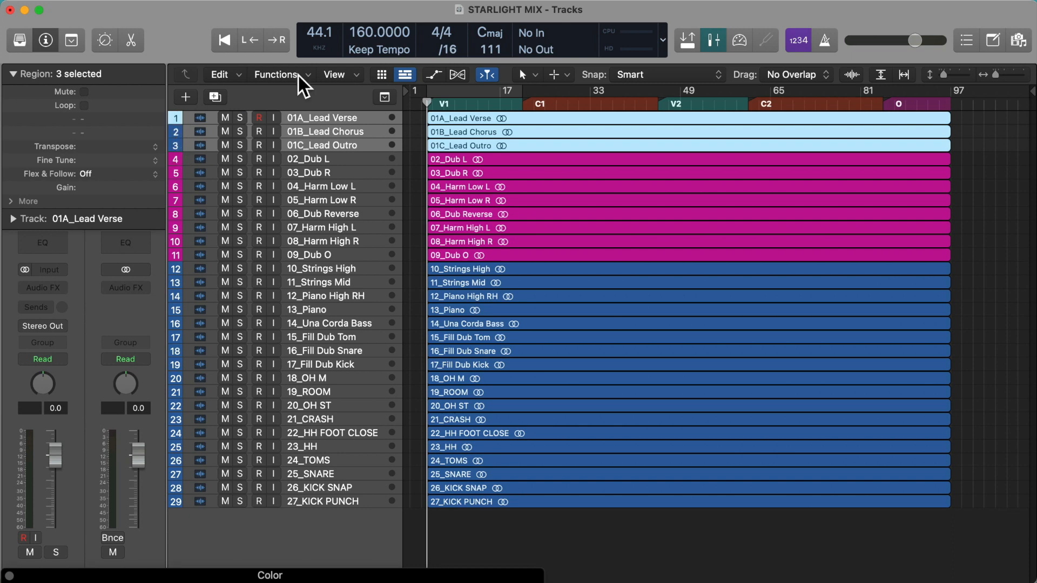
click(321, 122)
shift+click(325, 142)
click(471, 582)
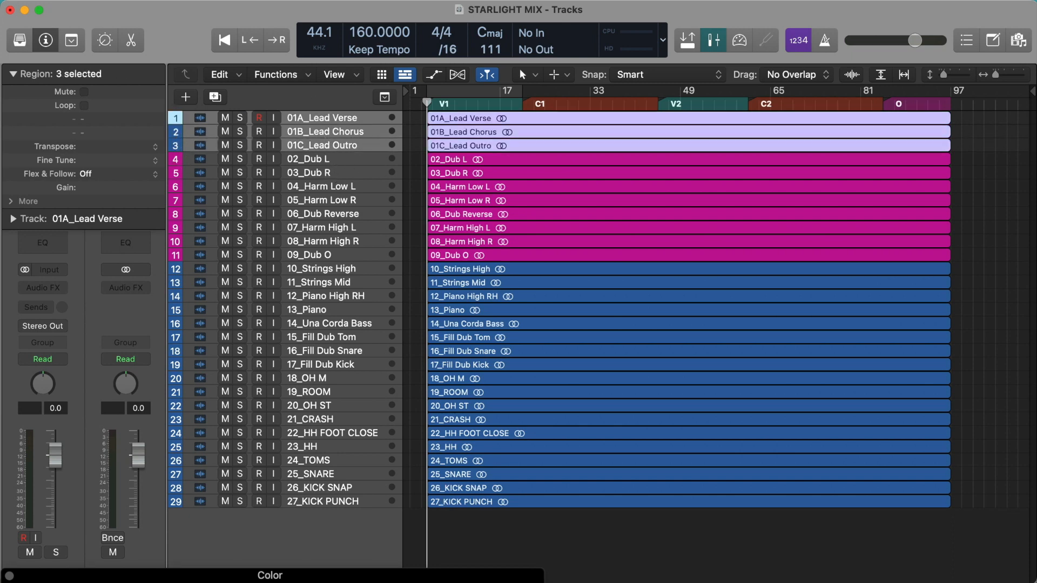
key(super+z)
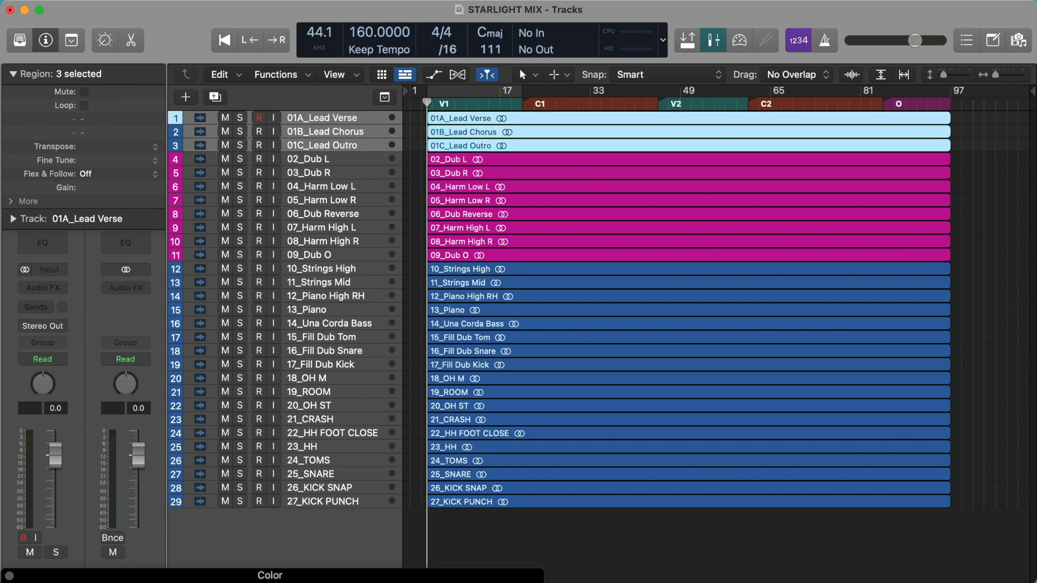
Match the three lead vocal tracks' color to their regions, and check the track colors in the mixer
key(x)
key(x)
key(x)
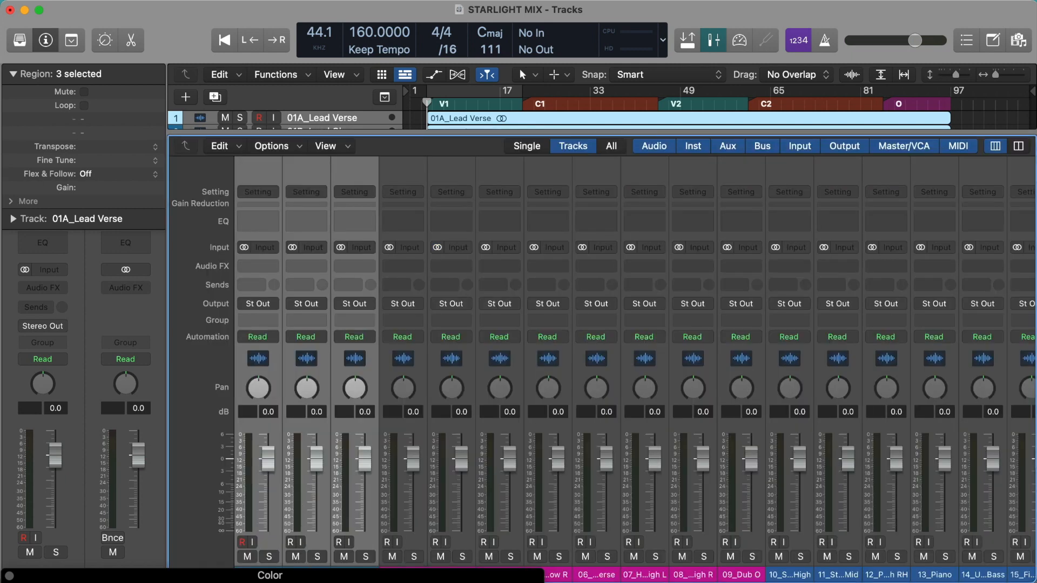
key(x)
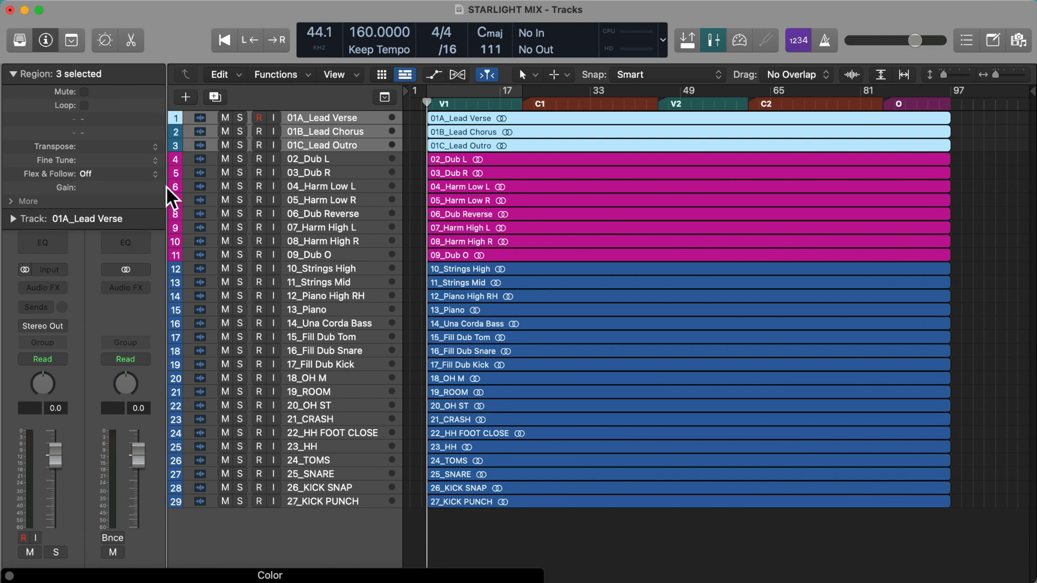
Color the regions and tracks of 10_Strings High and 11_Strings Mid dark red
click(304, 265)
shift+click(308, 282)
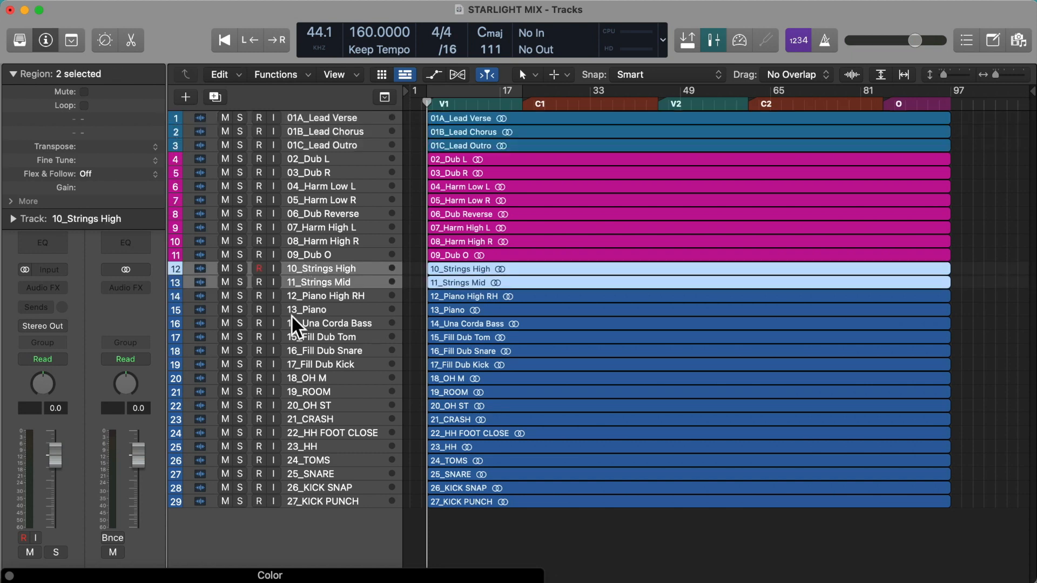
drag(70, 579, 105, 515)
click(49, 542)
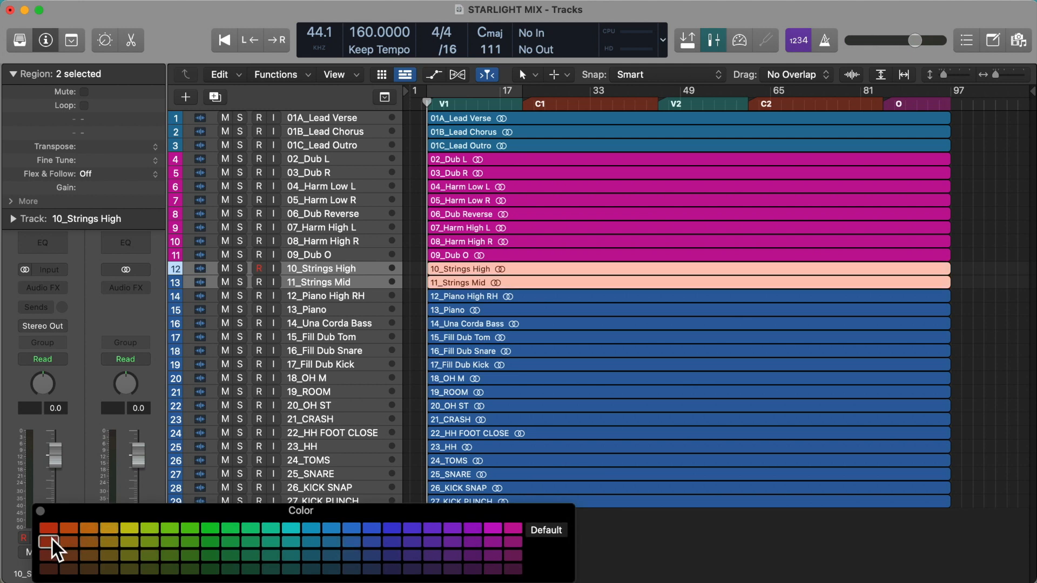
key(x)
key(x)
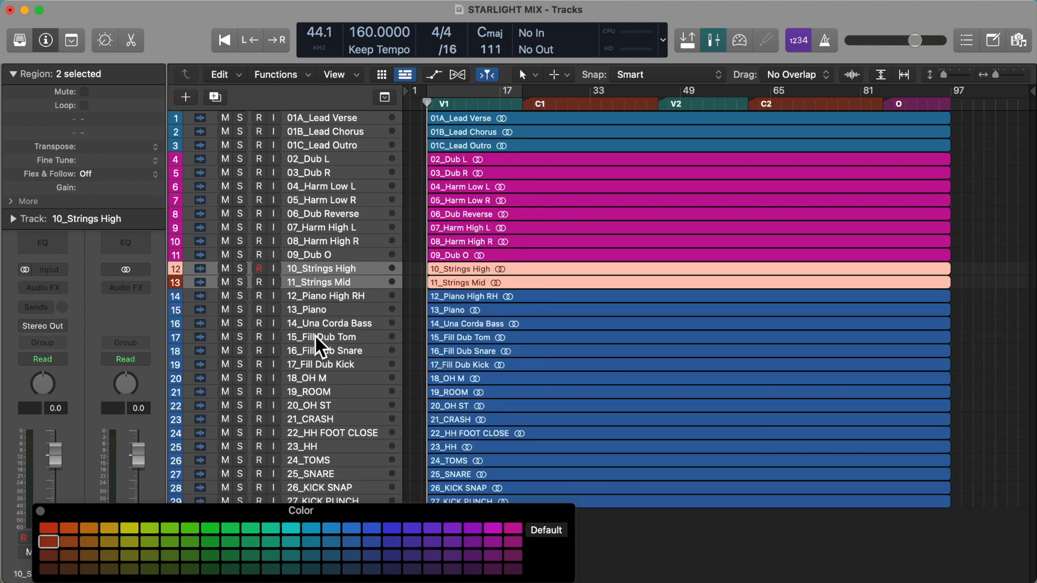
Color the piano regions and tracks from 12_Piano High RH to 14_Una Corda Bass dark teal
click(346, 295)
shift+click(337, 323)
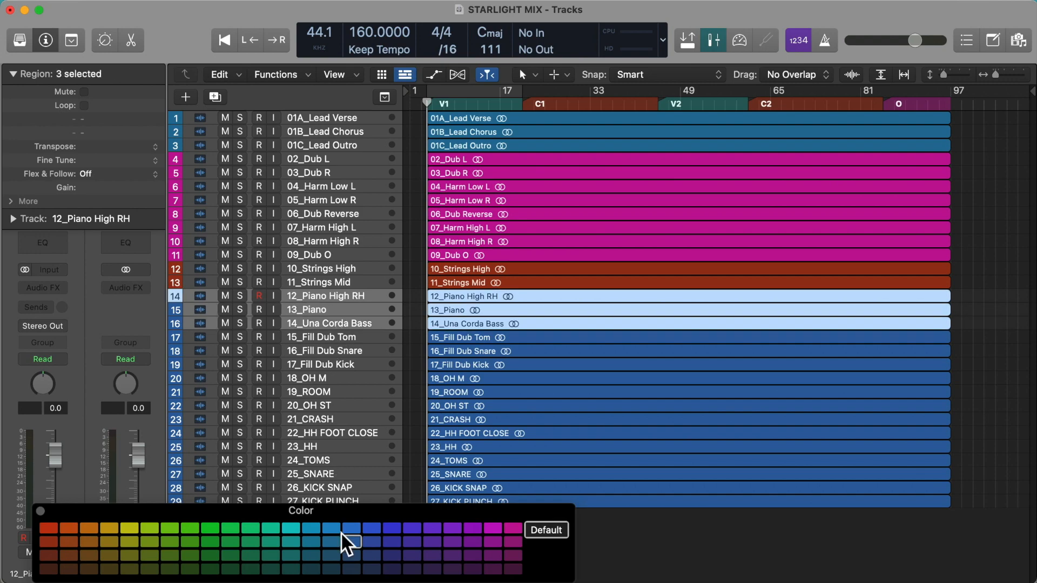
click(307, 554)
key(x)
key(x)
key(x)
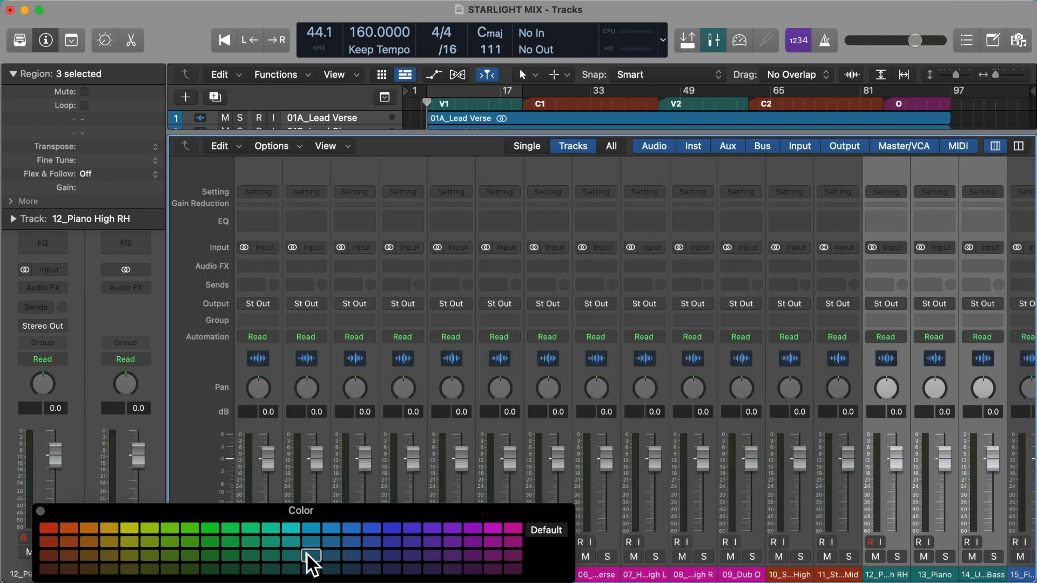
key(x)
Color all drum tracks and regions from 15_Fill Dub Tom to 27_KICK PUNCH dark gold, and close the color palette
click(316, 332)
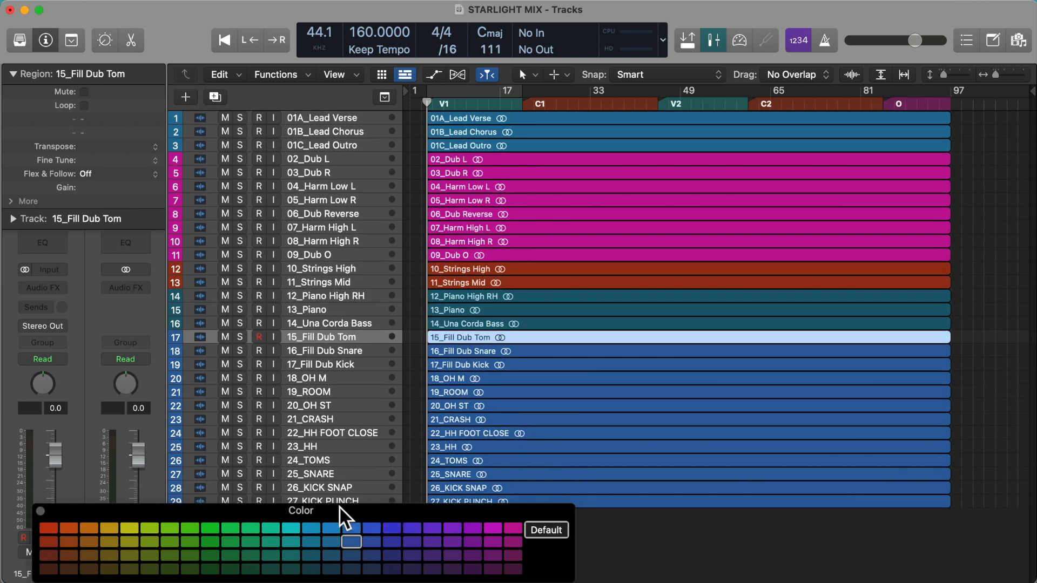
drag(340, 506, 345, 546)
shift+click(340, 500)
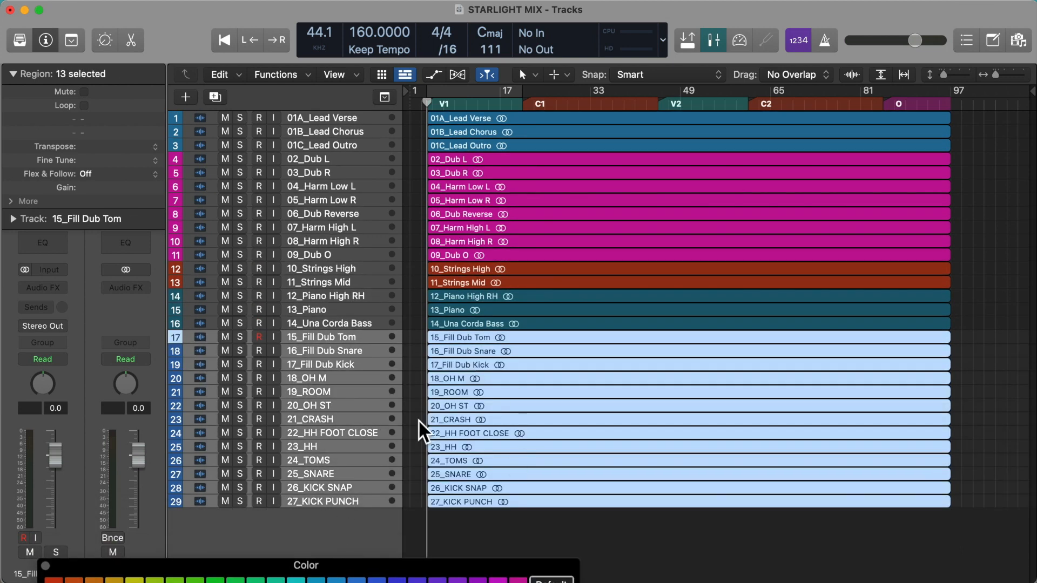
drag(169, 564, 209, 503)
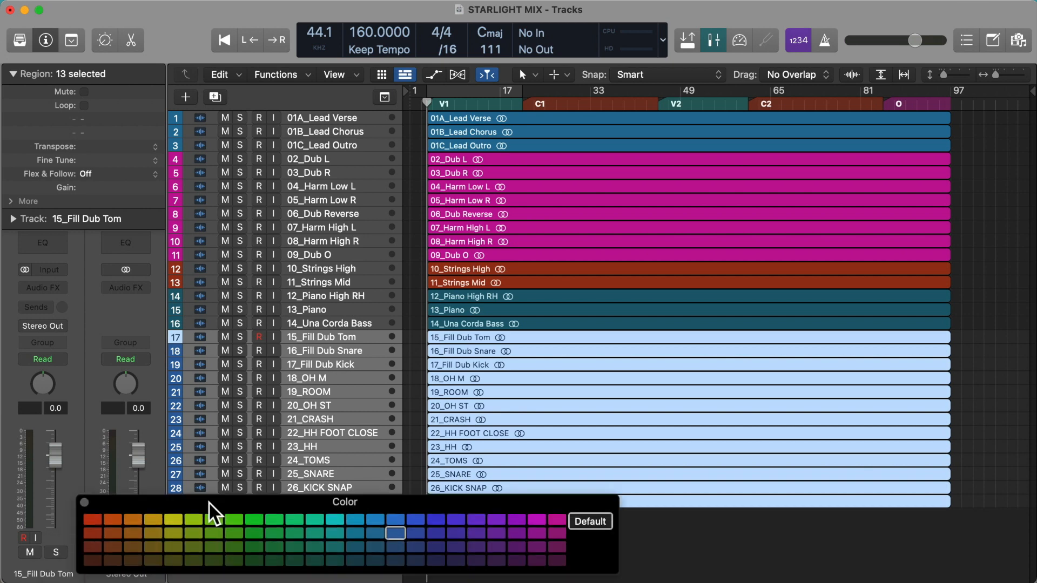
click(155, 533)
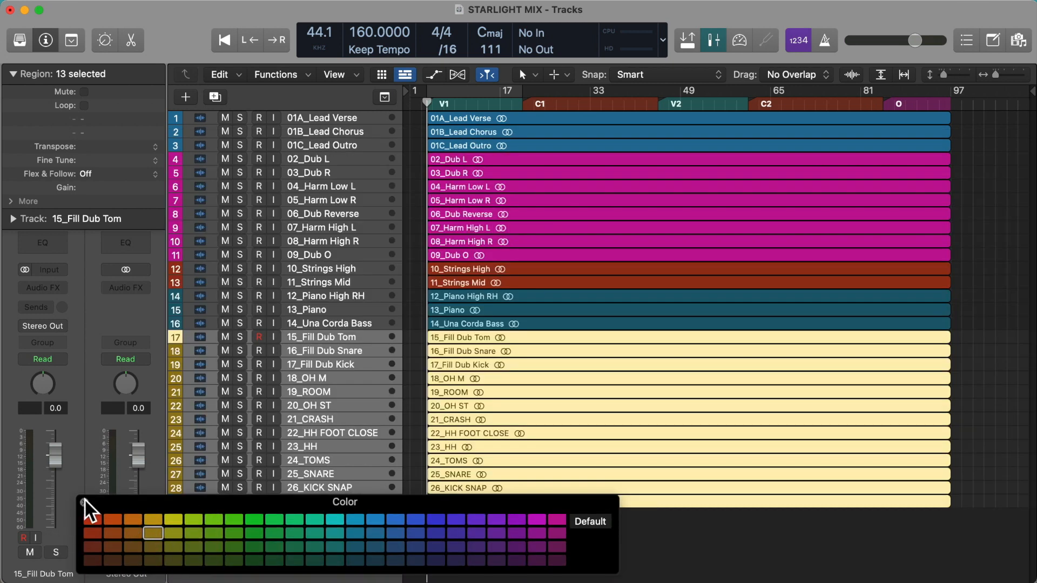
click(85, 501)
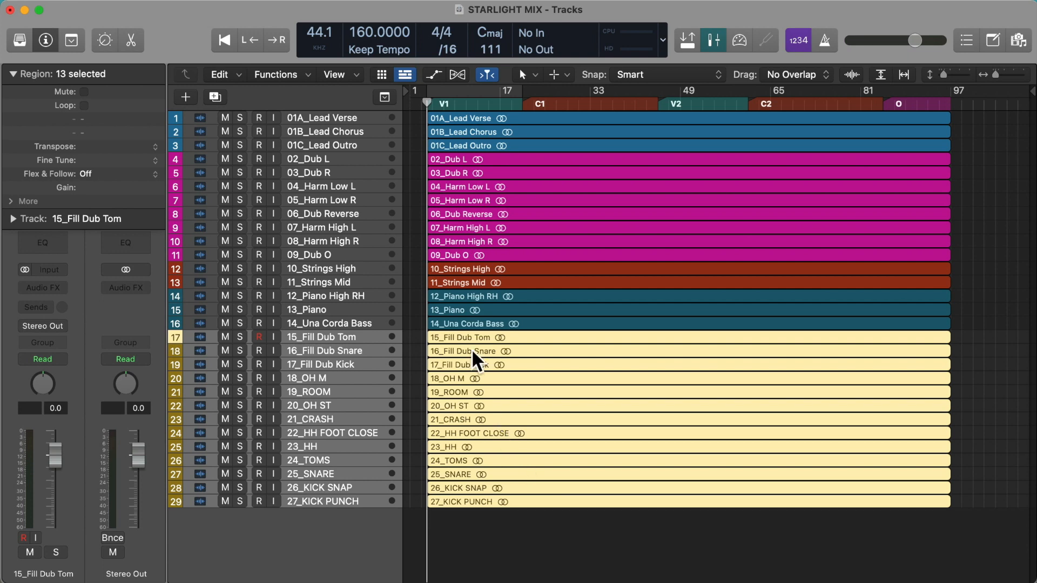
Assign the single male singer icon to the three lead vocal tracks, 01A_Lead Verse to 01C_Lead Outro
scroll(472, 349, up, 2)
click(348, 114)
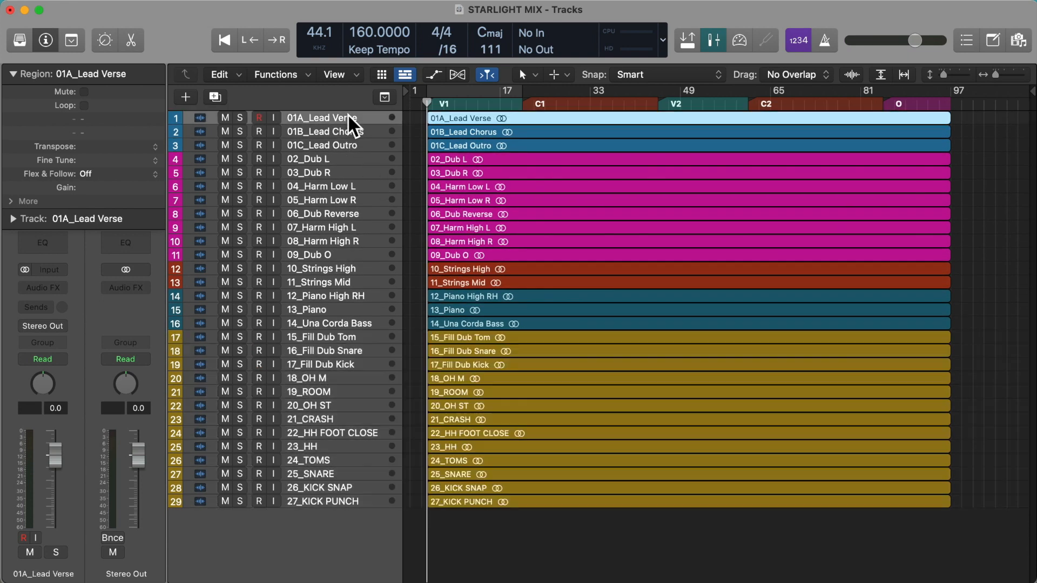
click(347, 142)
click(349, 116)
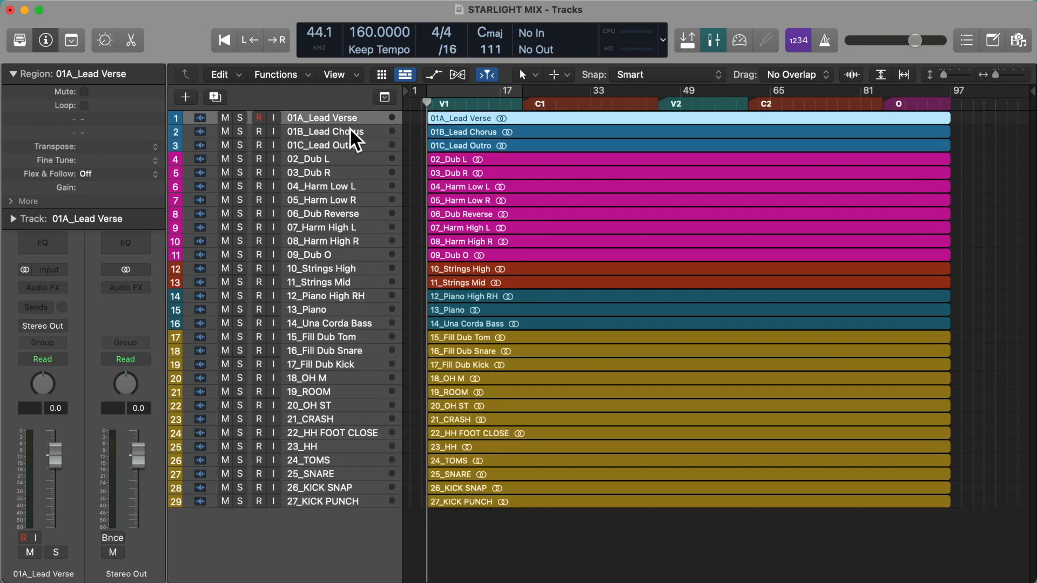
click(349, 129)
click(349, 141)
click(345, 119)
shift+click(344, 141)
click(200, 117)
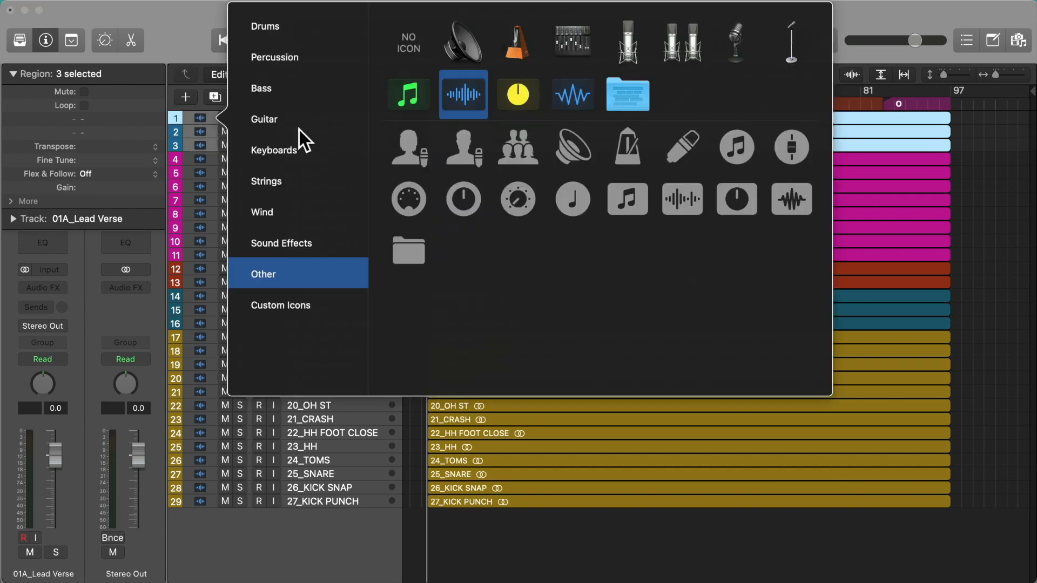
click(465, 146)
Assign the vocal group icon to the backing vocal tracks from 02_Dub L to 09_Dub O
click(215, 159)
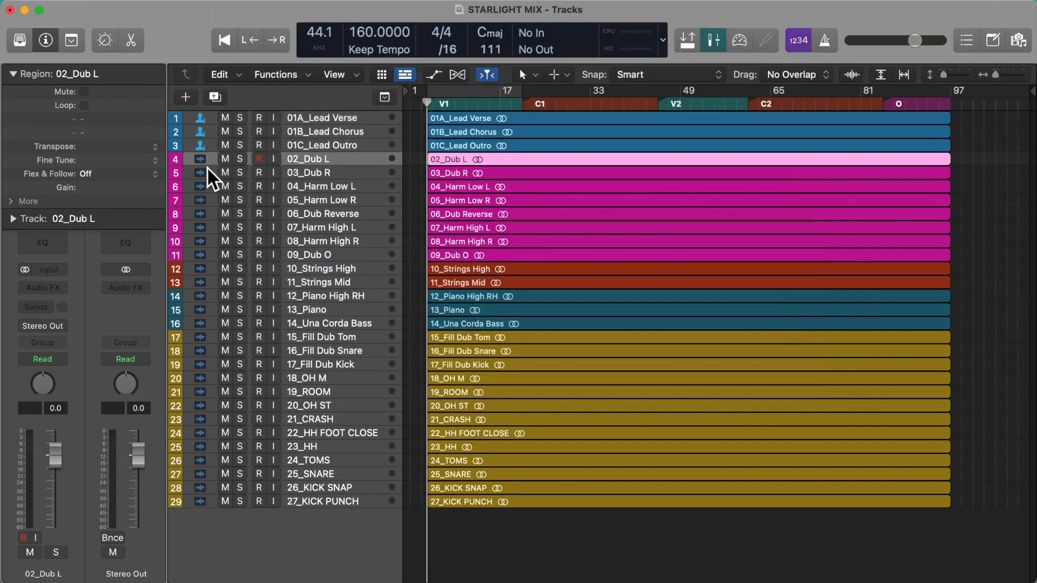
shift+click(208, 254)
click(202, 254)
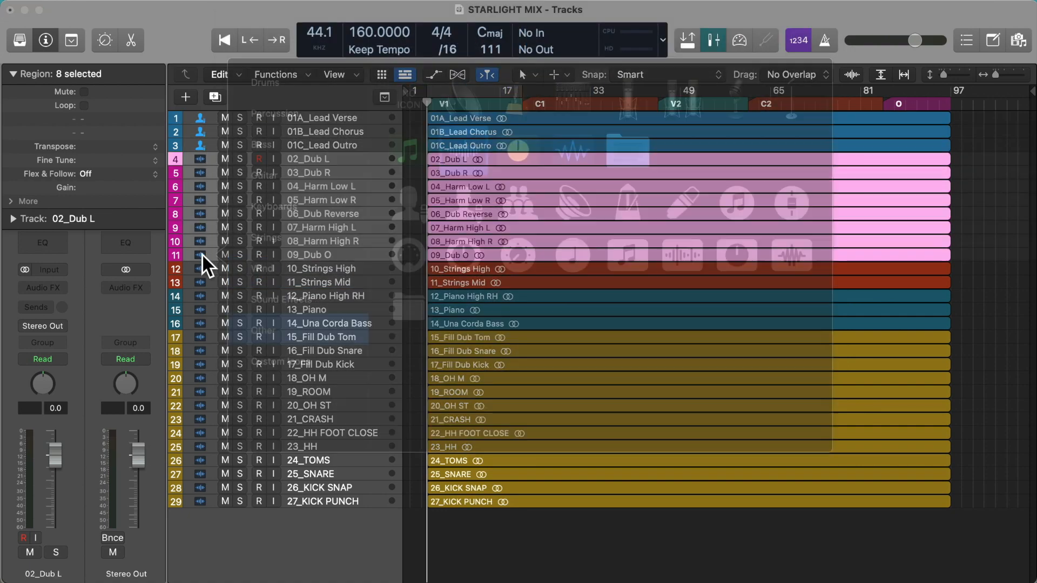
click(532, 200)
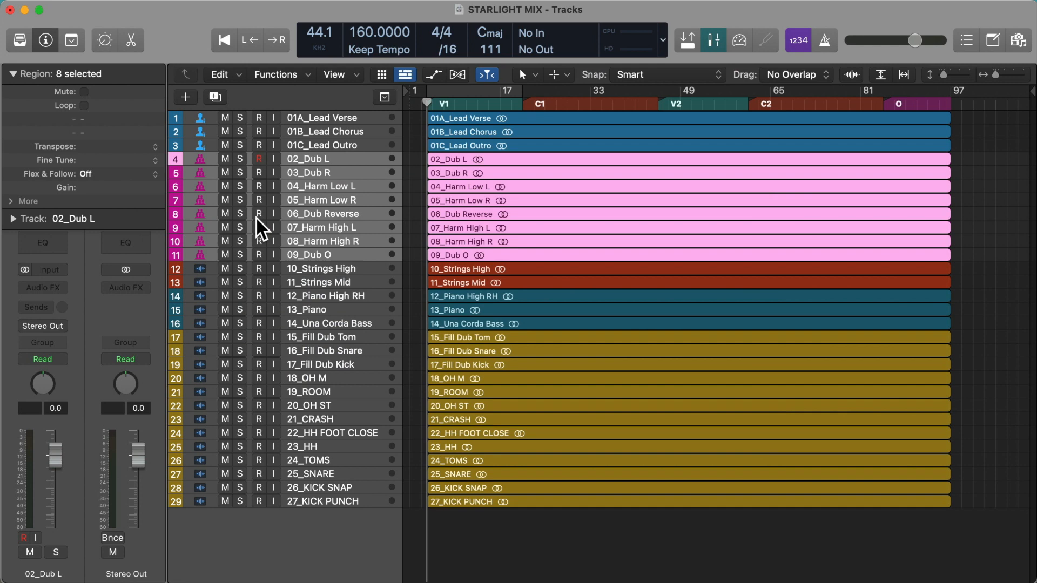
Assign the plain violin icon from the Strings category to the 10_Strings High and 11_Strings Mid tracks
click(208, 266)
shift+click(207, 281)
click(199, 282)
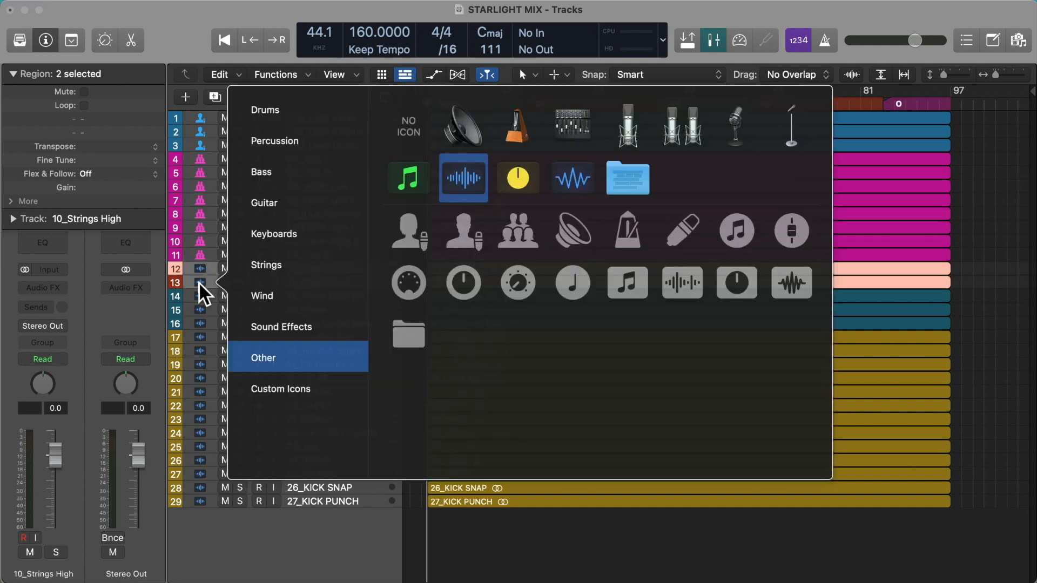
click(311, 262)
click(415, 338)
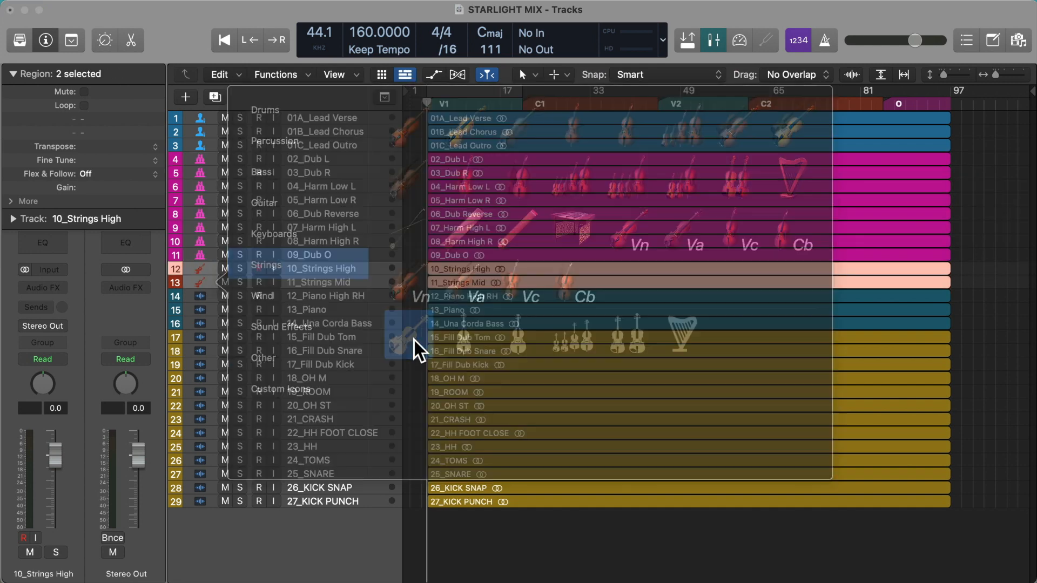
Assign the grand piano icon from the Keyboards category to the tracks from 12_Piano High RH to 14_Una Corda Bass
click(210, 298)
shift+click(209, 323)
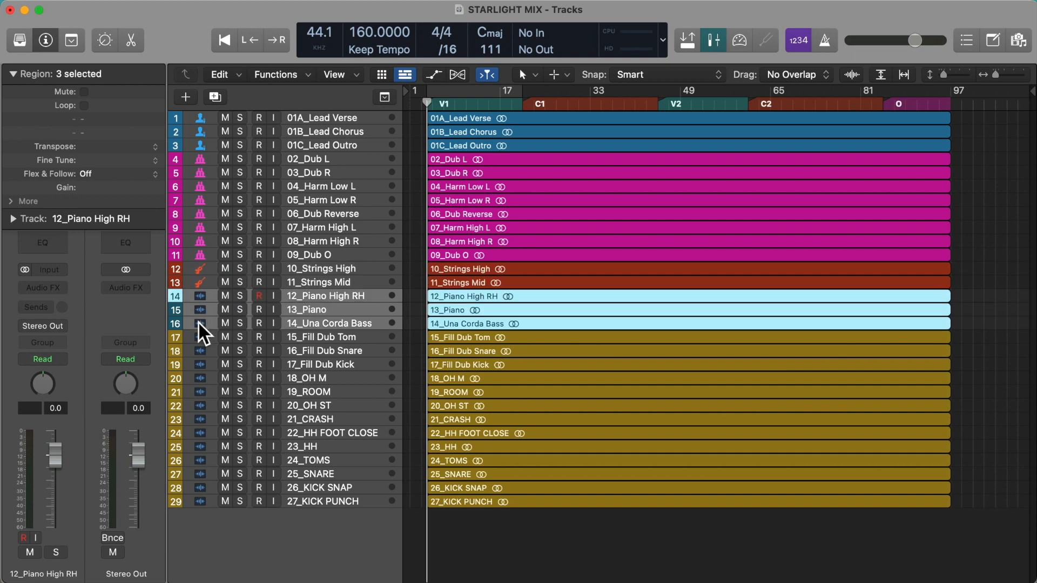
click(199, 322)
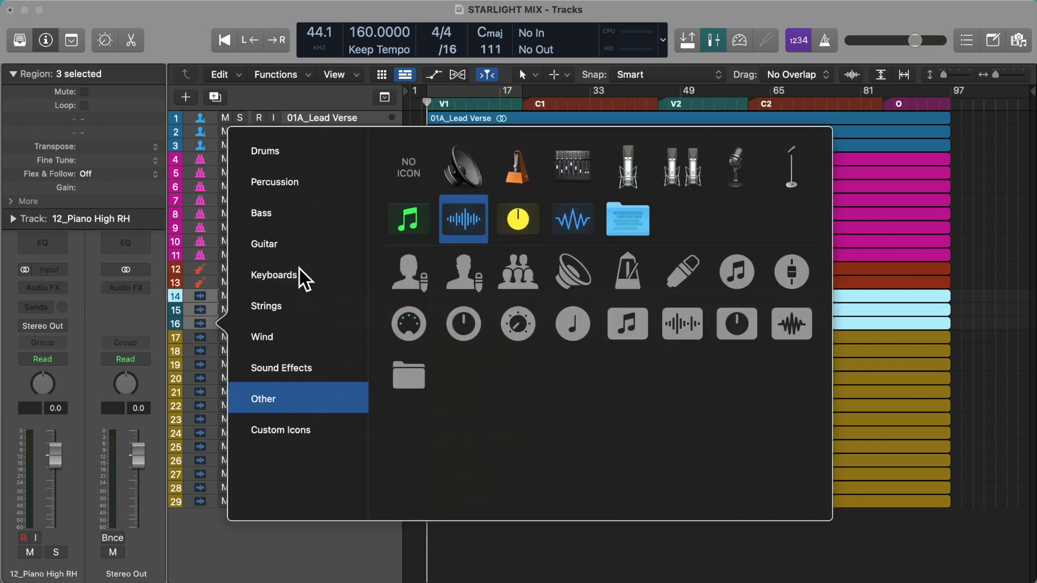
click(314, 274)
click(419, 327)
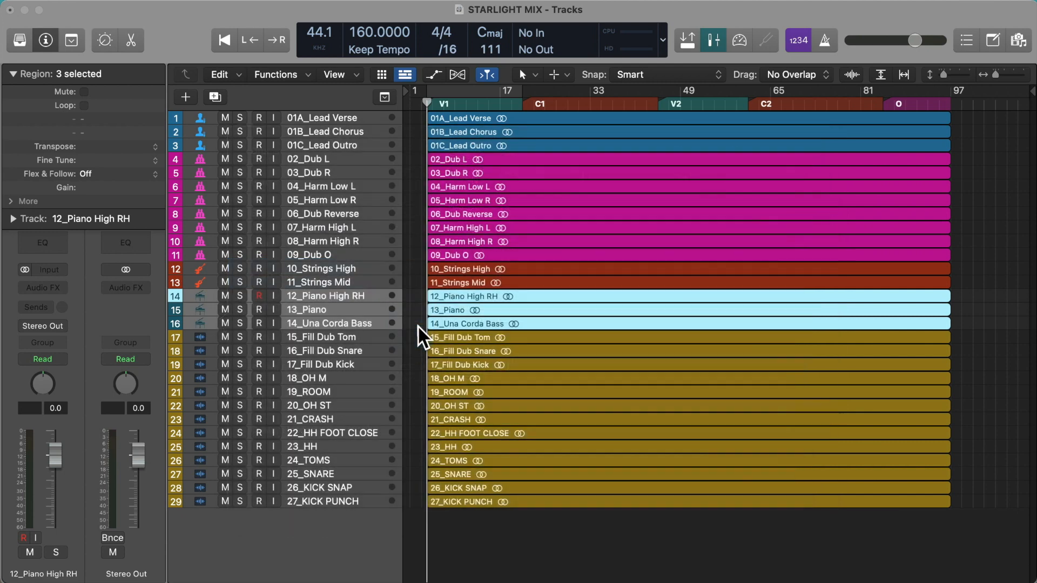
Assign the plain tom drum icon from the Drums category to the 15_Fill Dub Tom track
click(210, 336)
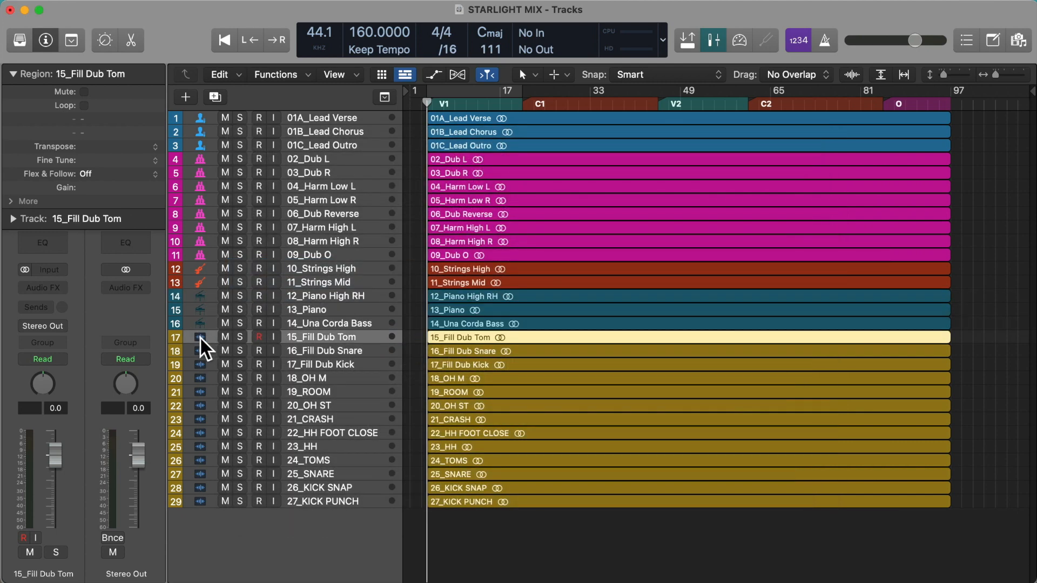
click(201, 336)
click(296, 166)
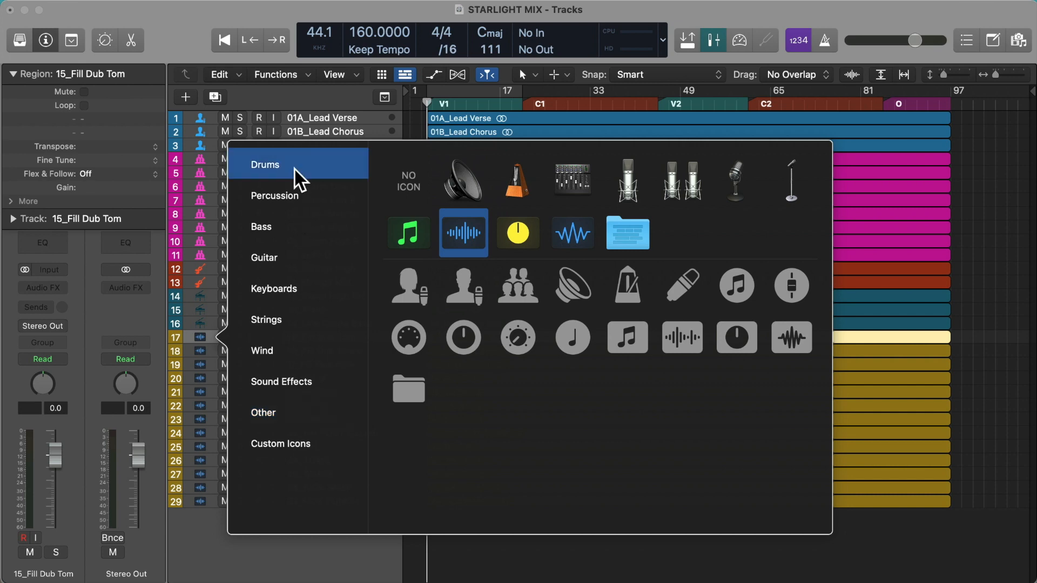
click(463, 389)
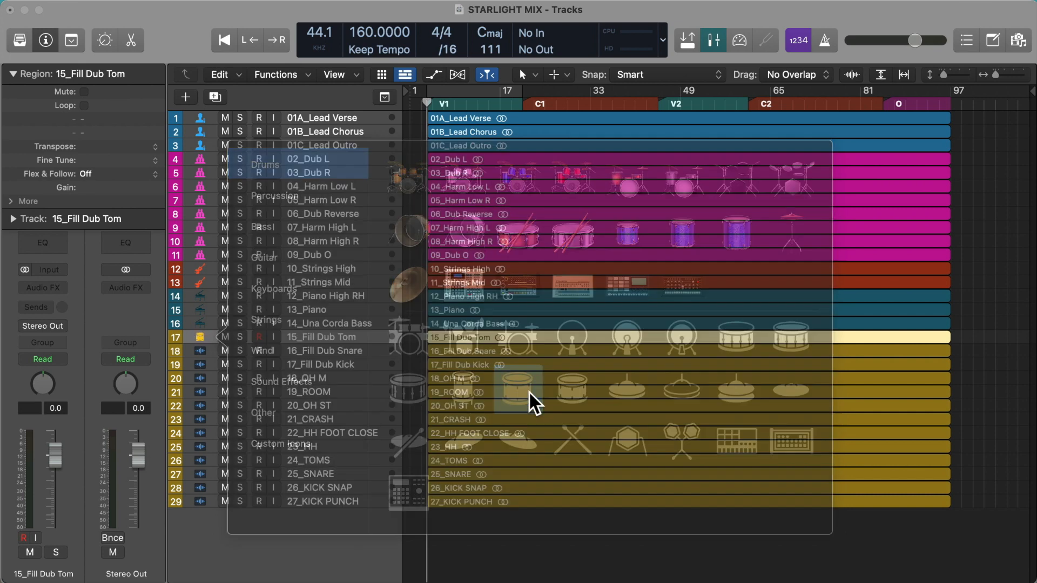
Assign the plain snare drum icon to 16_Fill Dub Snare and the plain kick drum icon to 17_Fill Dub Kick
click(201, 350)
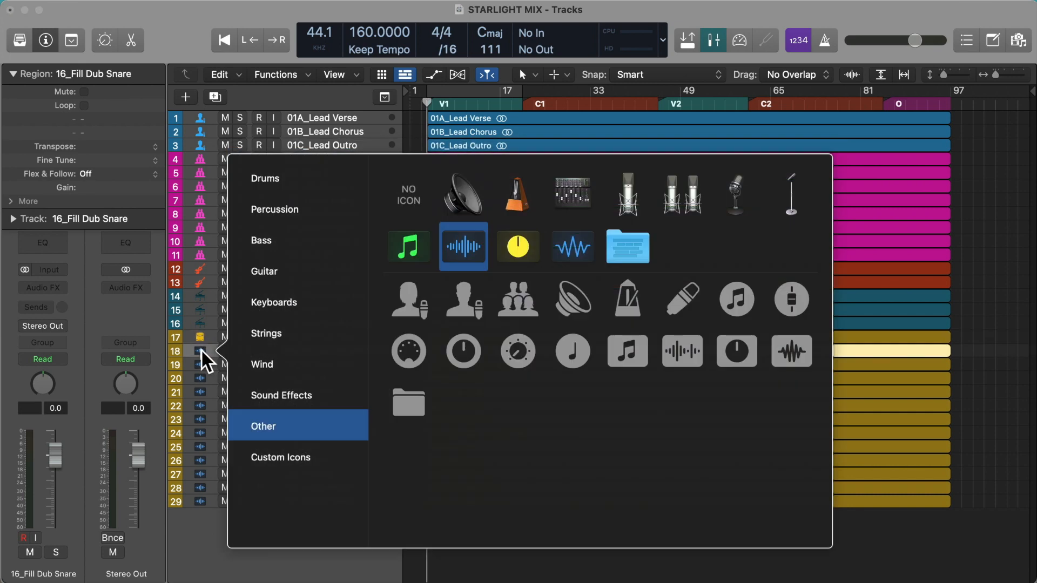
click(276, 182)
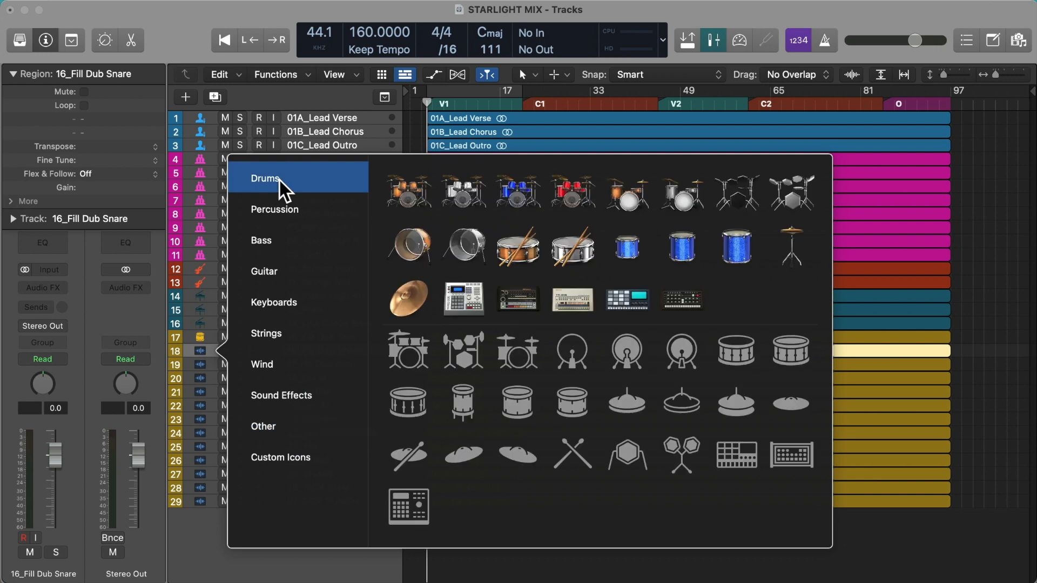
click(786, 349)
click(199, 362)
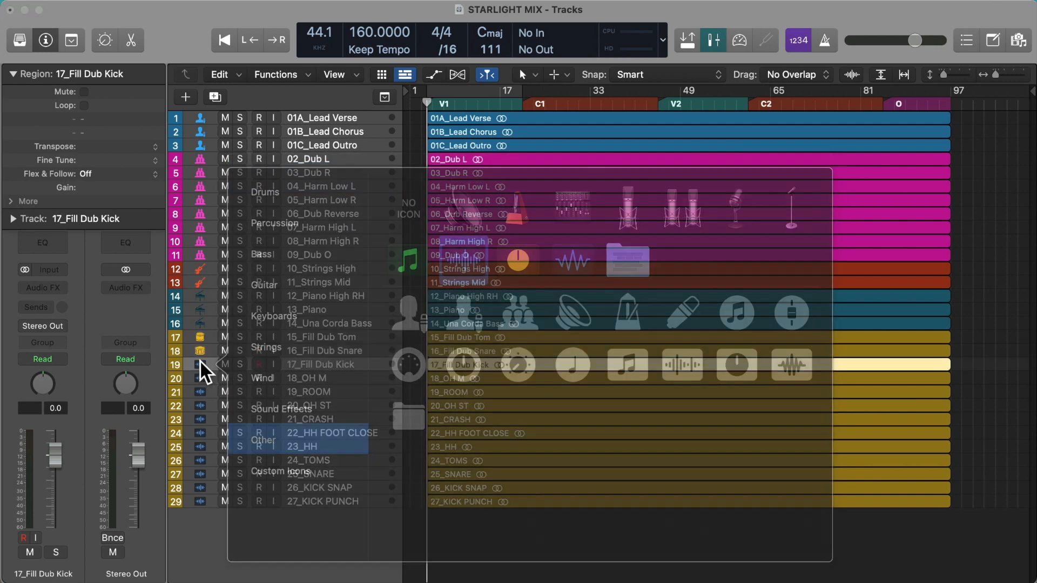
click(254, 198)
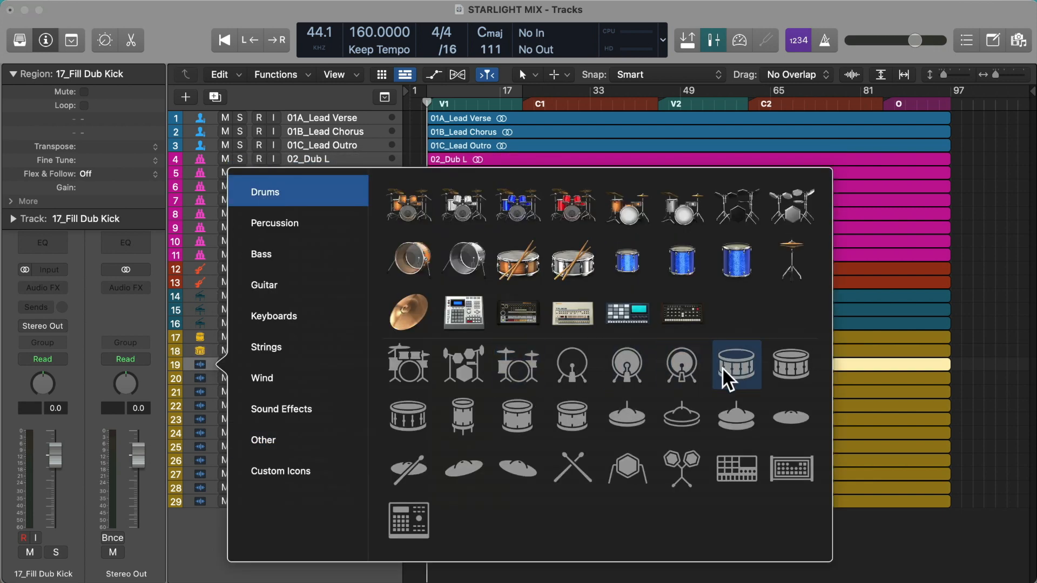
click(617, 358)
Assign the plain microphone icon to the 18_OH M track and the plain waveform icon to the 20_OH ST track
click(302, 375)
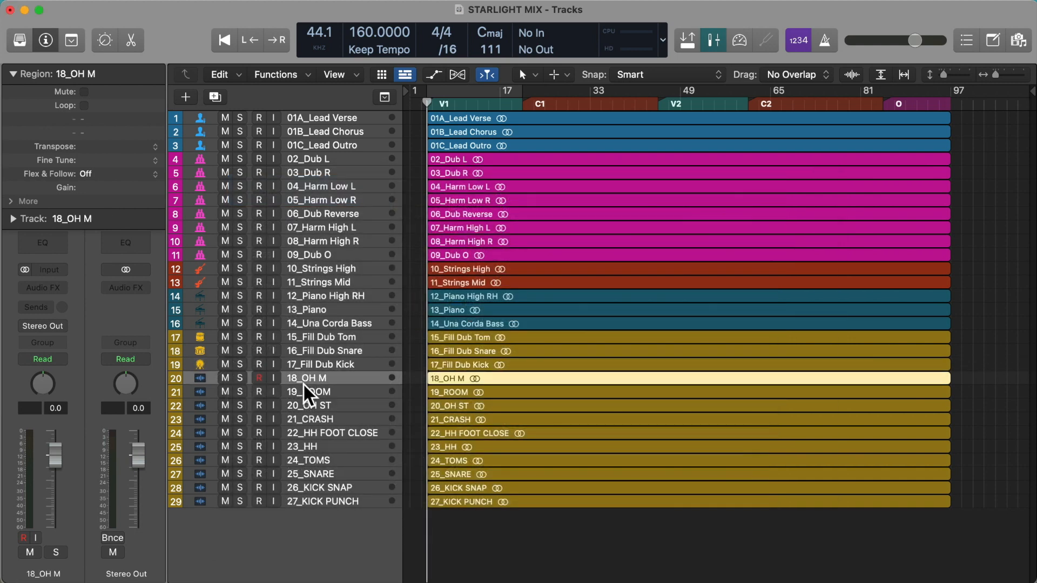
click(202, 375)
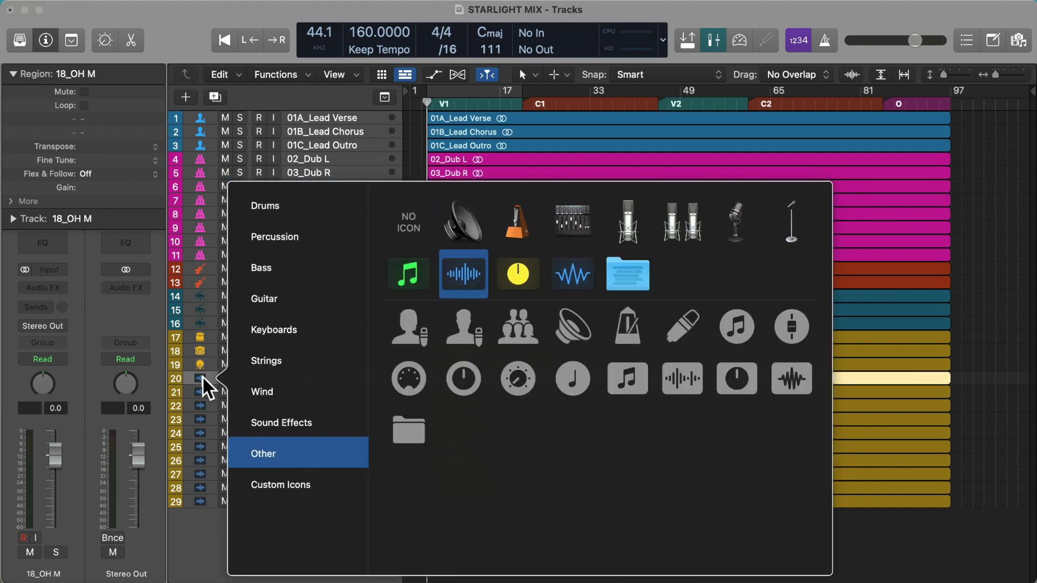
click(663, 331)
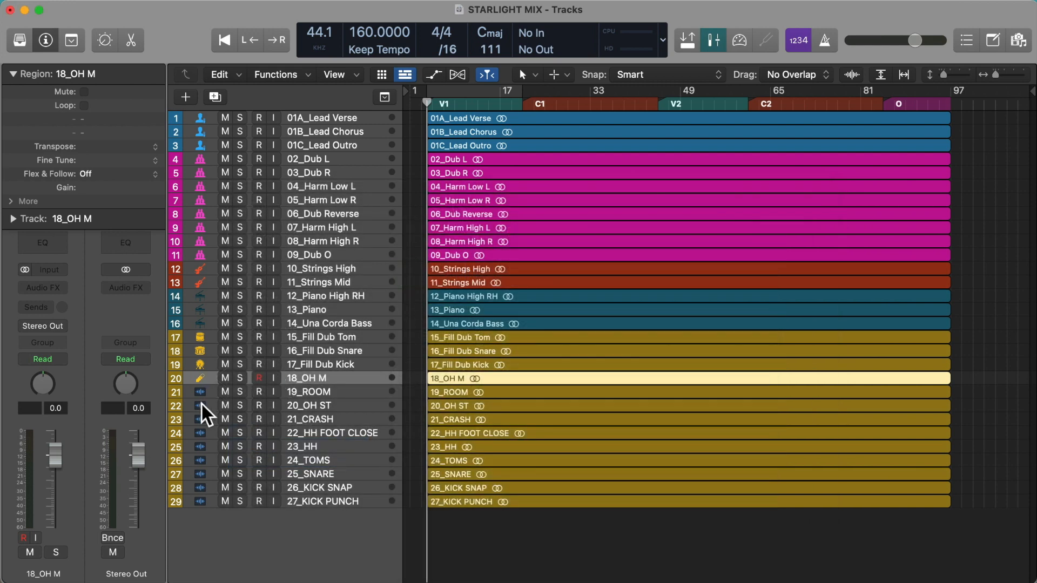
click(202, 404)
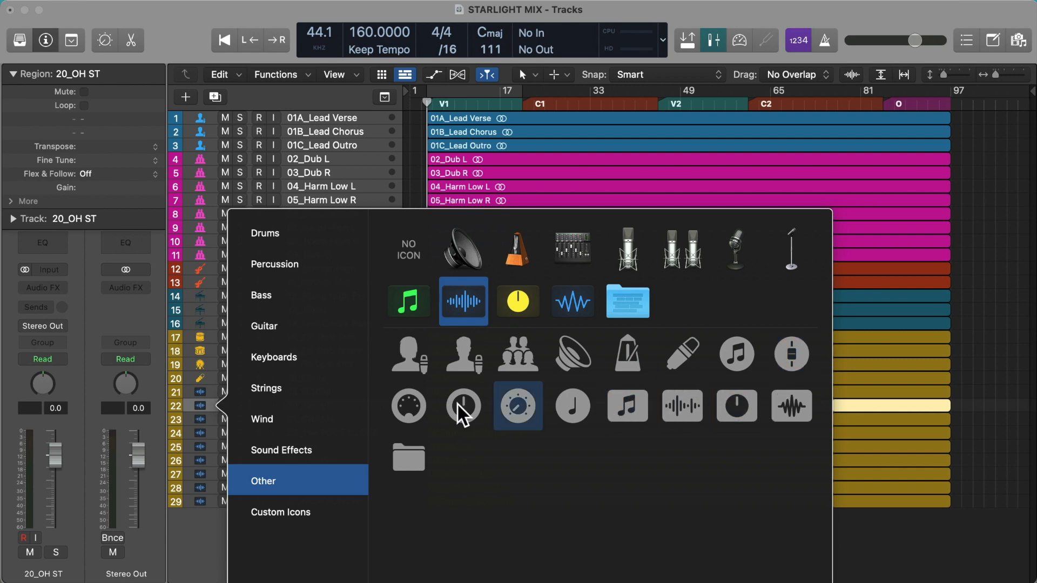
click(696, 409)
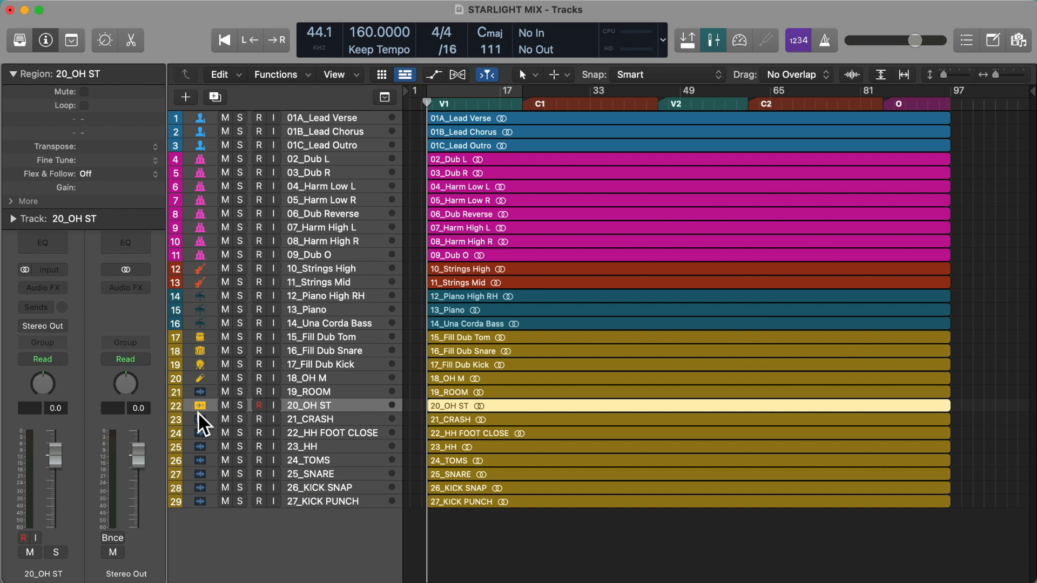
Assign the plain tilted cymbal icon from the Drums category to the 21_CRASH track
click(199, 413)
click(275, 252)
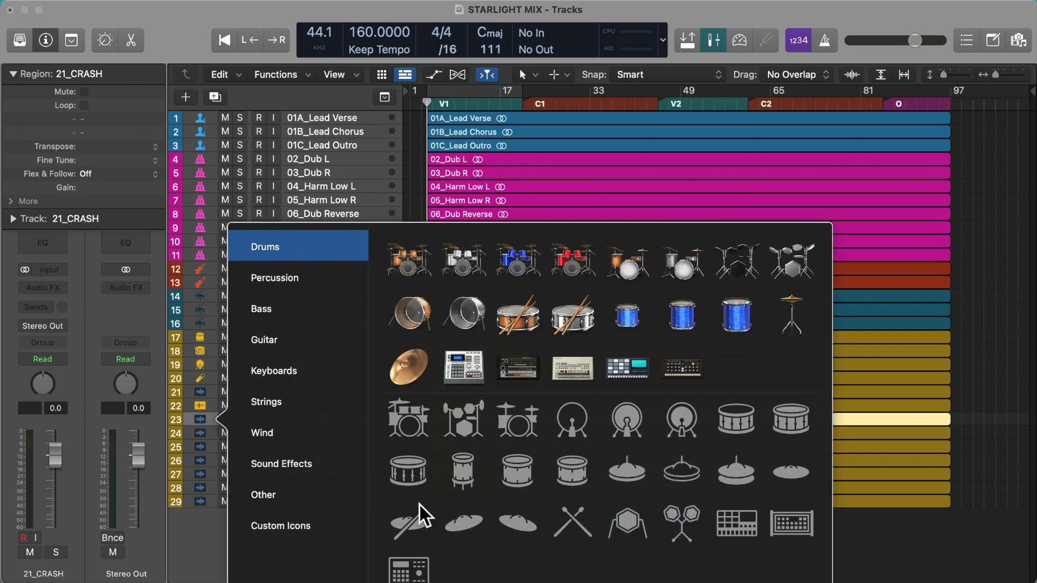
click(465, 527)
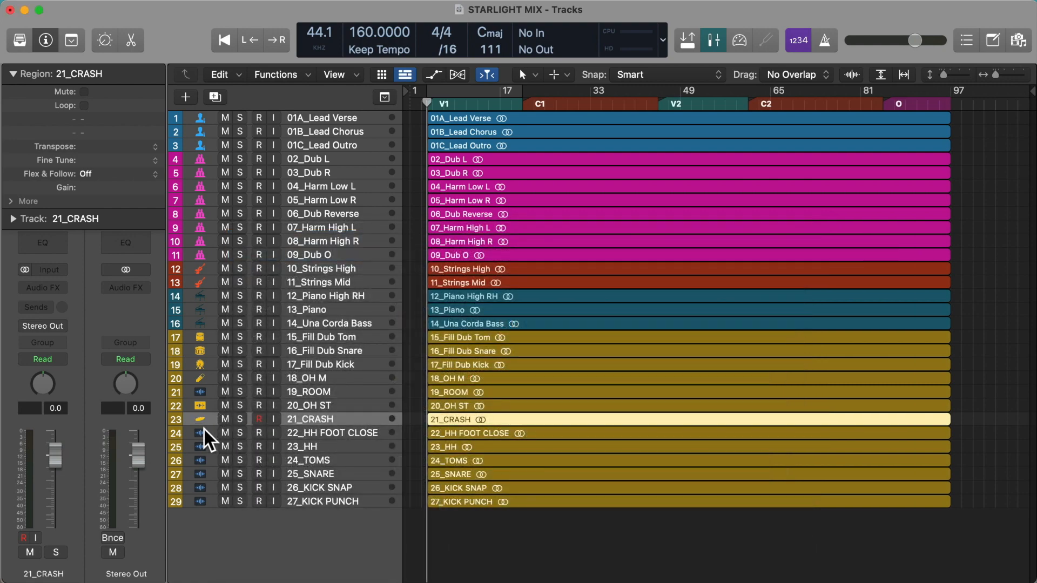
Assign the plain hi-hat icon from the Drums category to the 22_HH FOOT CLOSE and 23_HH tracks together
click(203, 430)
key(y)
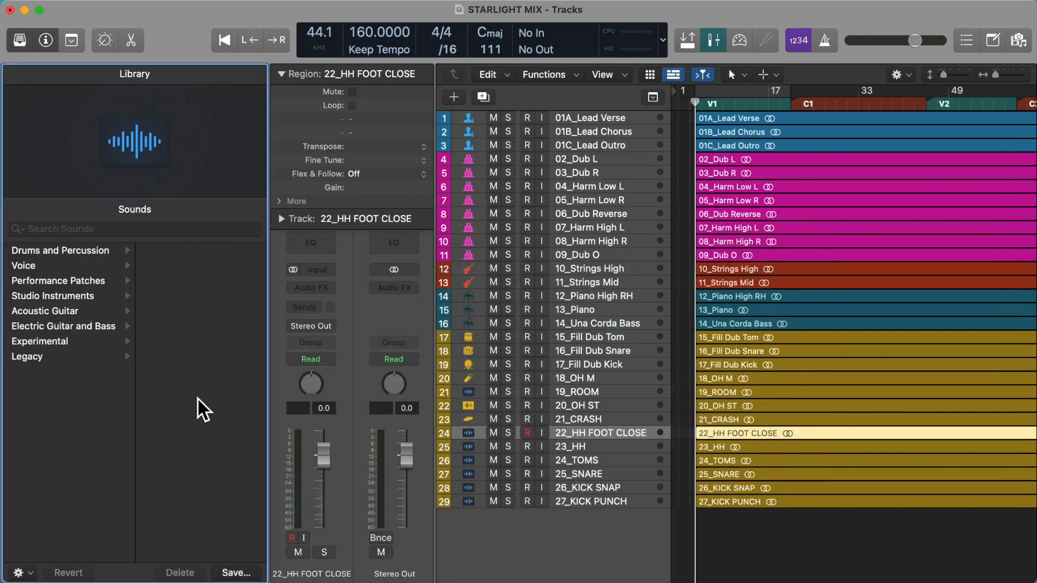
click(20, 45)
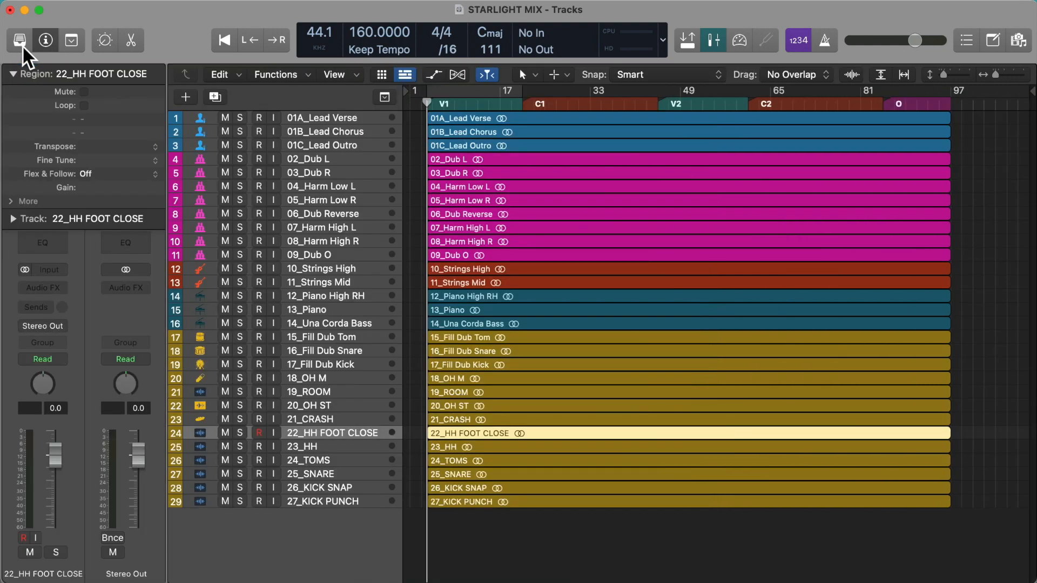
shift+click(203, 447)
click(203, 446)
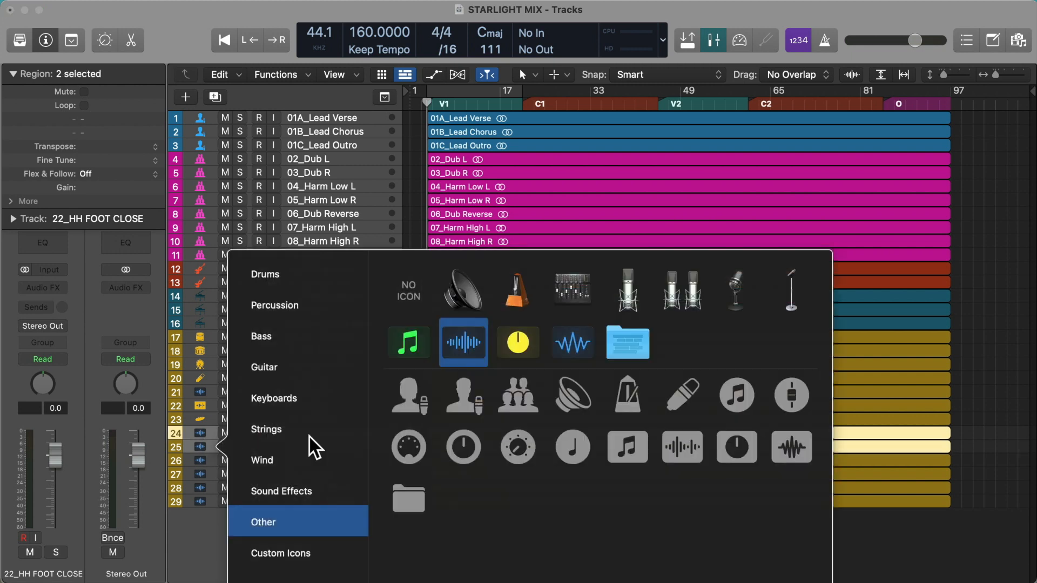
click(320, 283)
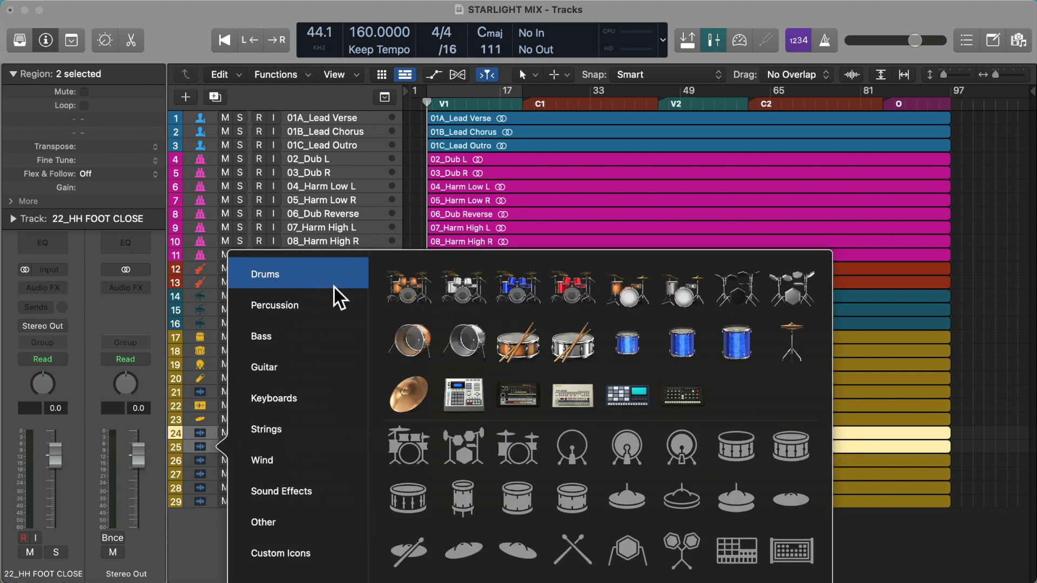
click(638, 497)
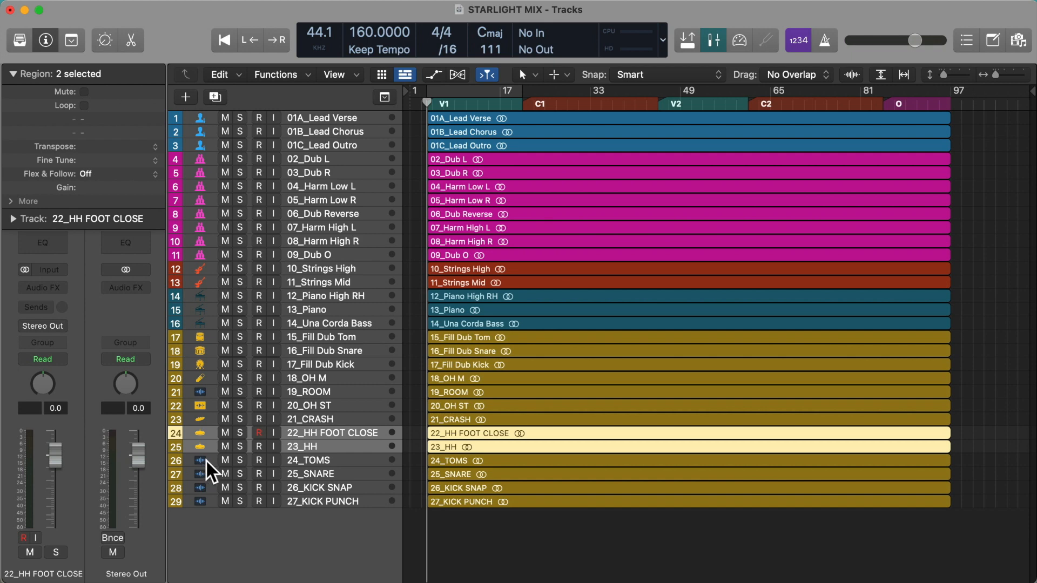
Assign the plain tom drum icon to the 24_TOMS track and the plain snare drum icon to the 25_SNARE track
click(206, 459)
click(200, 463)
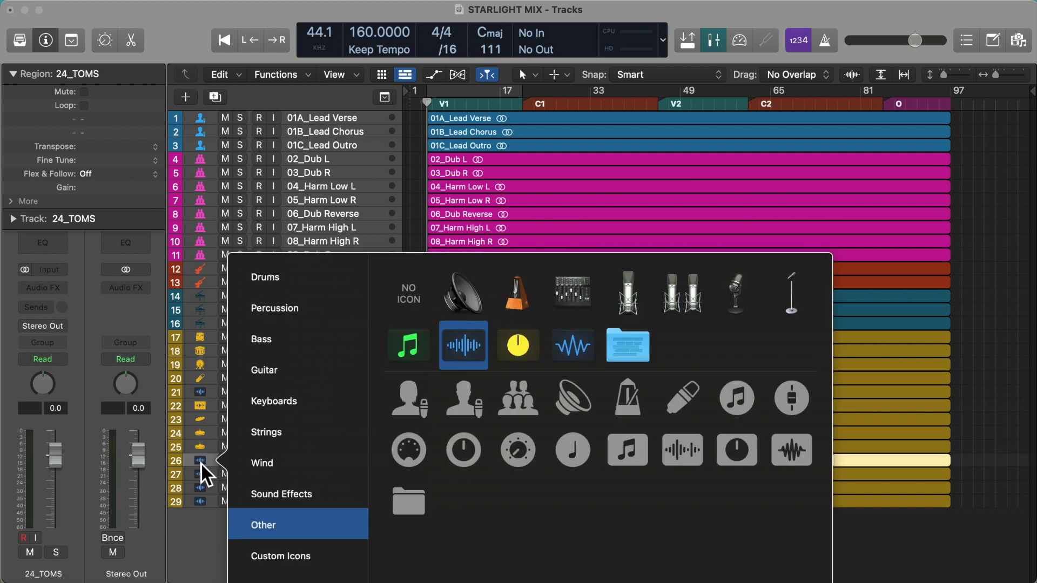
click(306, 272)
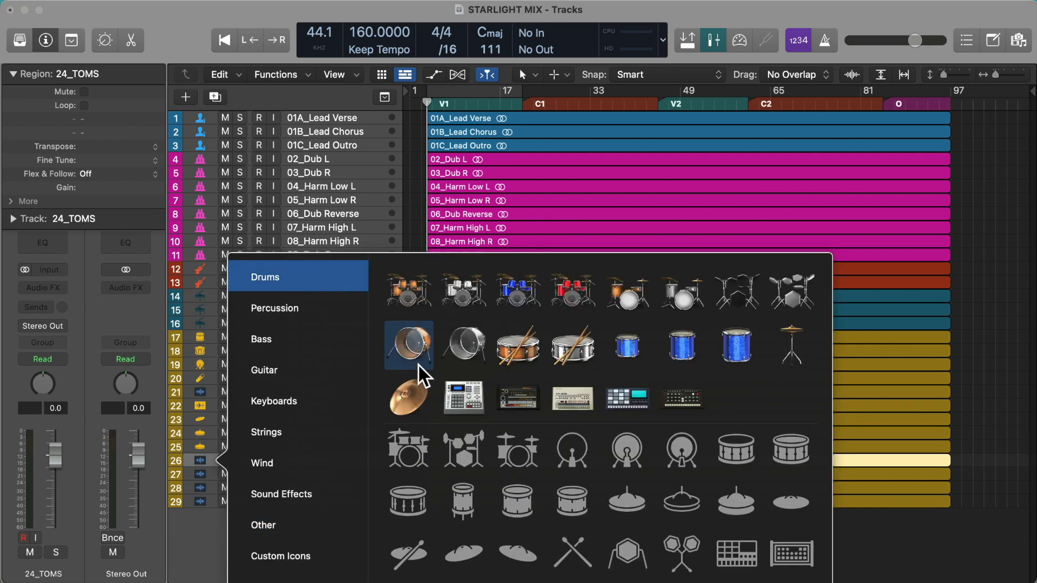
click(519, 498)
click(204, 472)
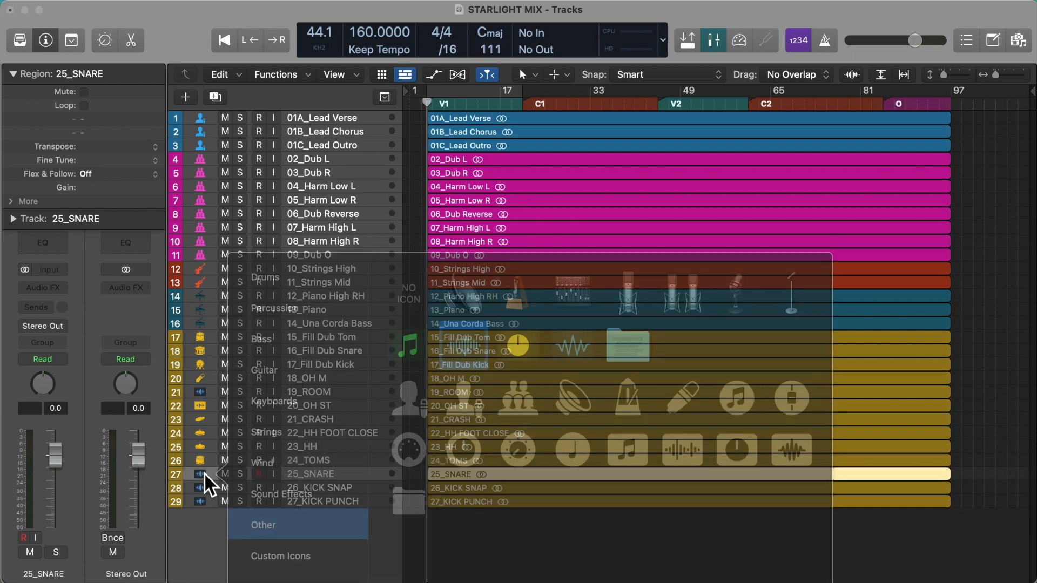
click(270, 276)
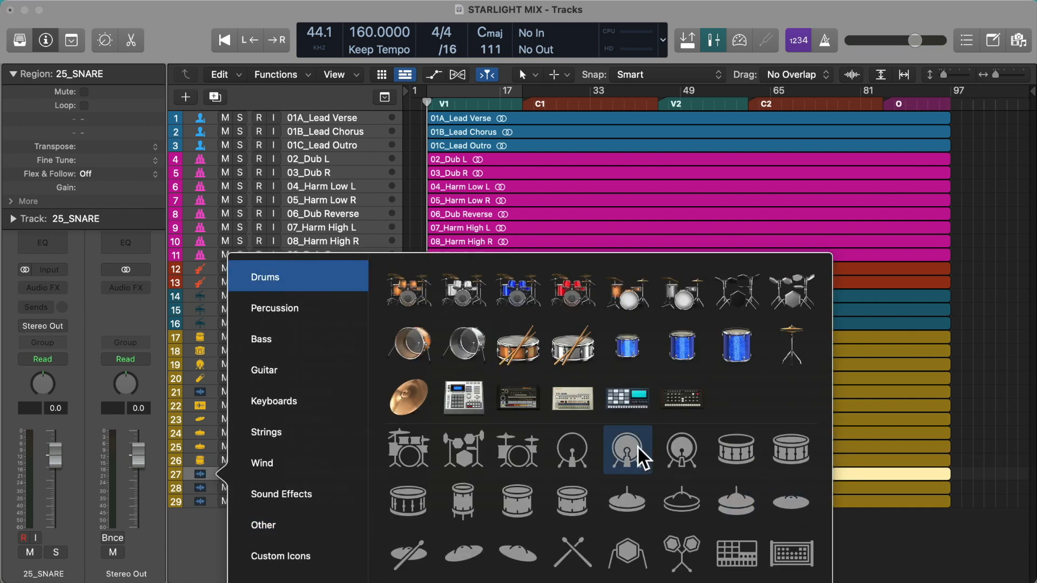
click(786, 448)
Assign the plain kick drum icon from the Drums category to the 26_KICK SNAP and 27_KICK PUNCH tracks
click(318, 489)
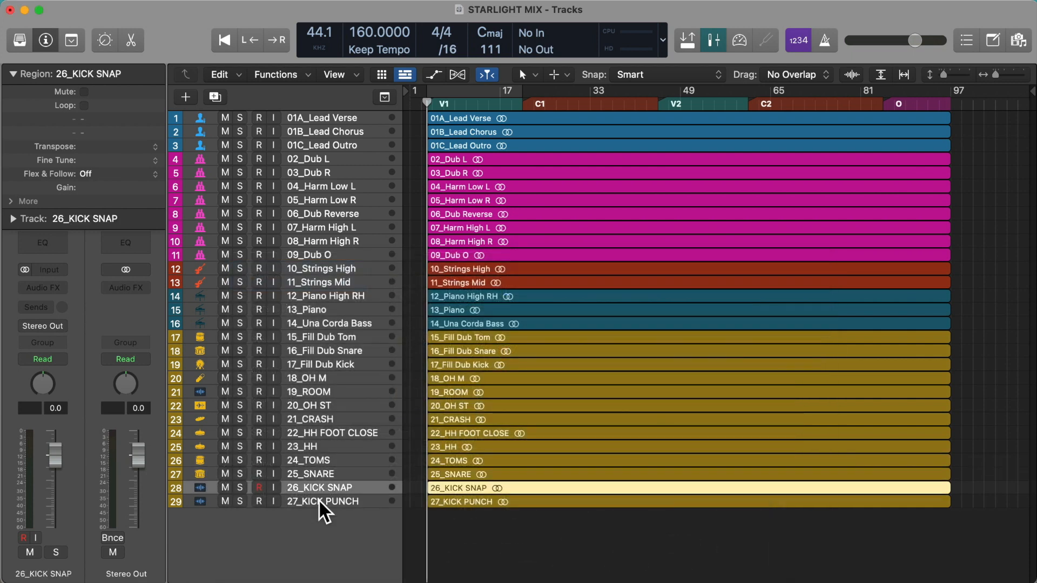
shift+click(319, 500)
click(198, 486)
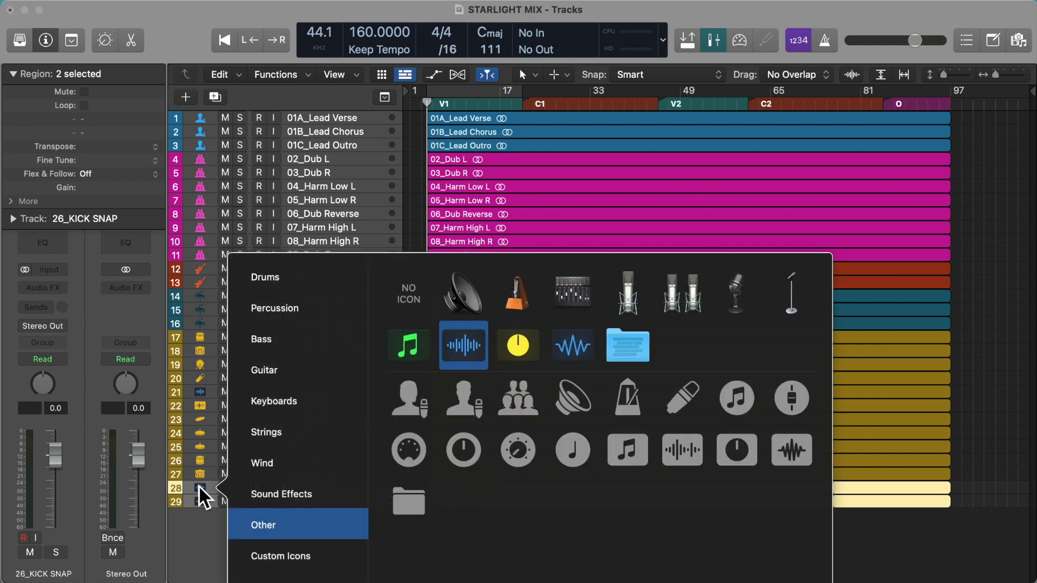
click(292, 280)
click(580, 448)
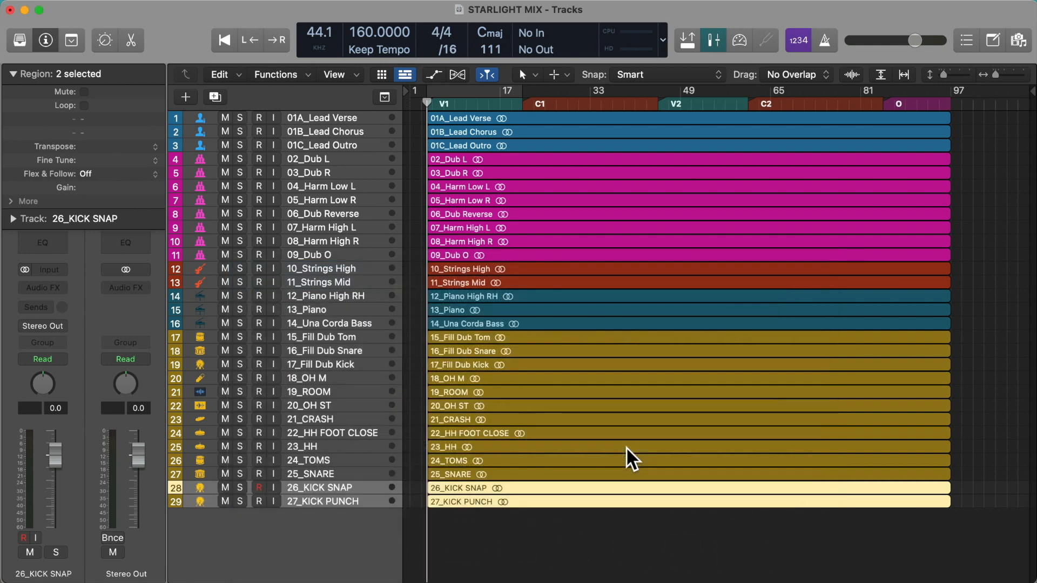
Assign the plain loudspeaker icon from the Other category to the 19_ROOM track
click(200, 391)
click(275, 228)
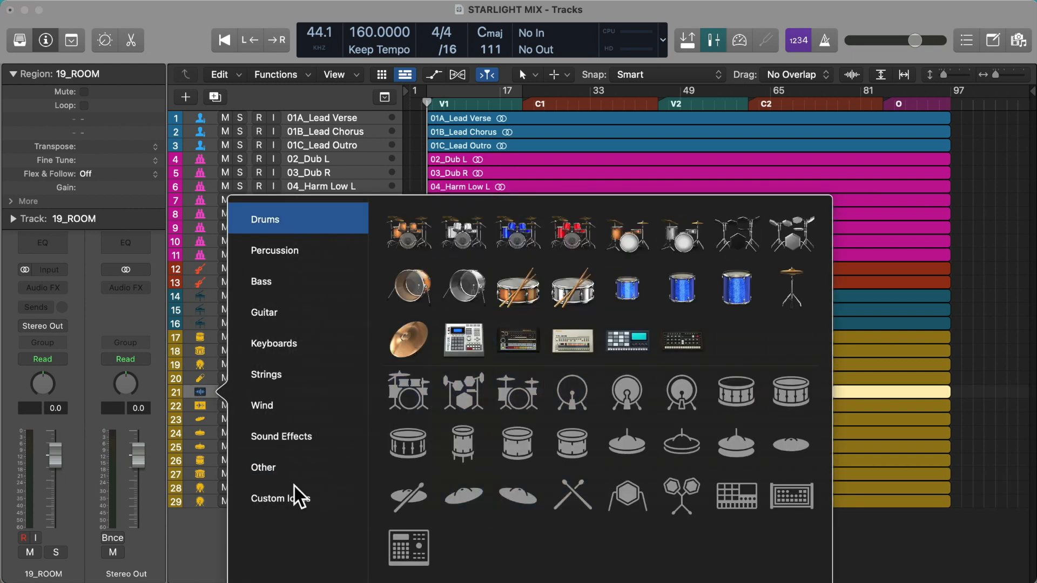
click(297, 469)
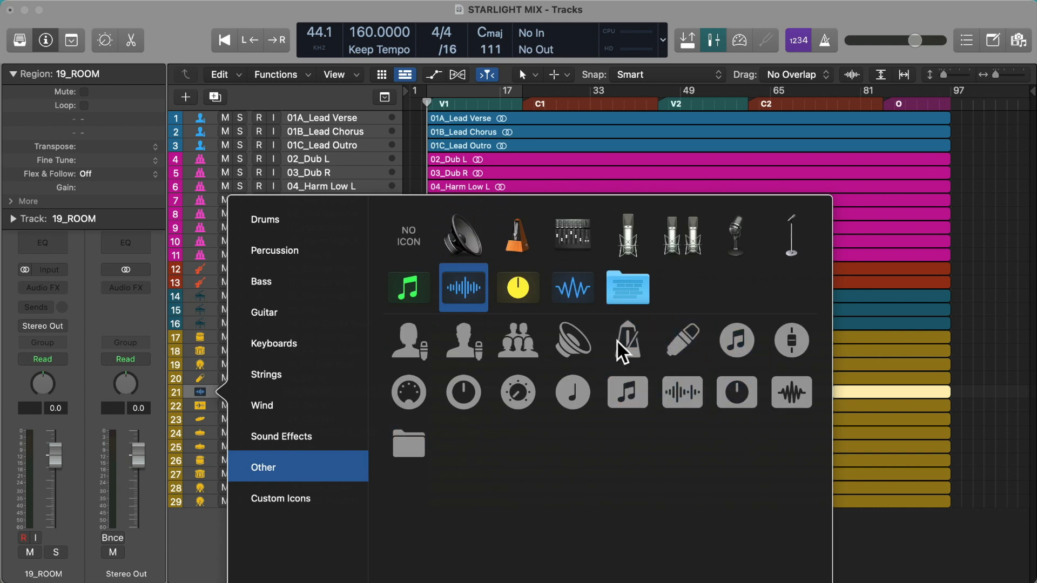
click(573, 340)
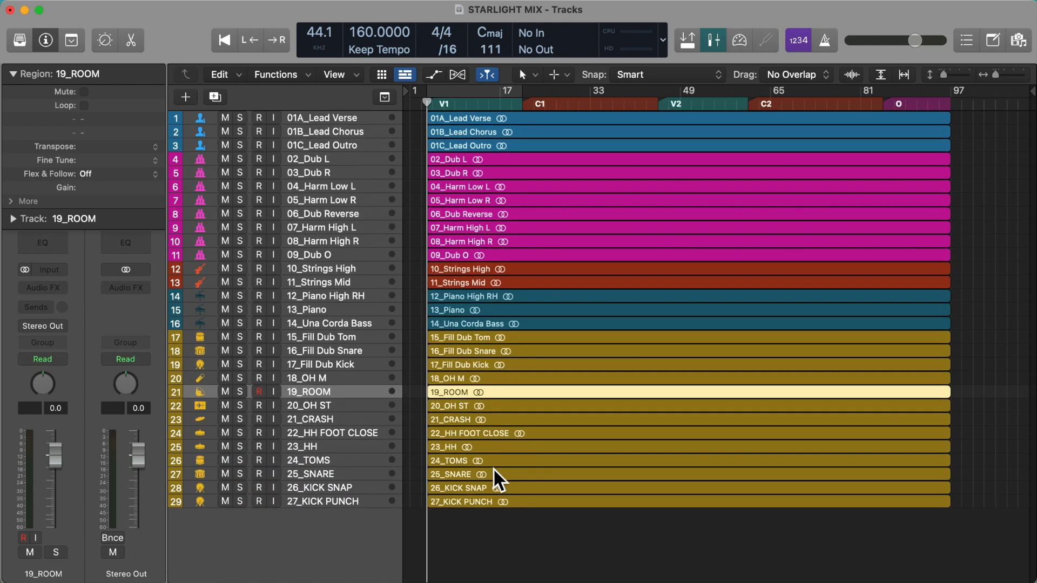
Step the playhead forward through the arrangement's section markers and back to the start of V1
key(super+Down)
scroll(494, 467, up, 2)
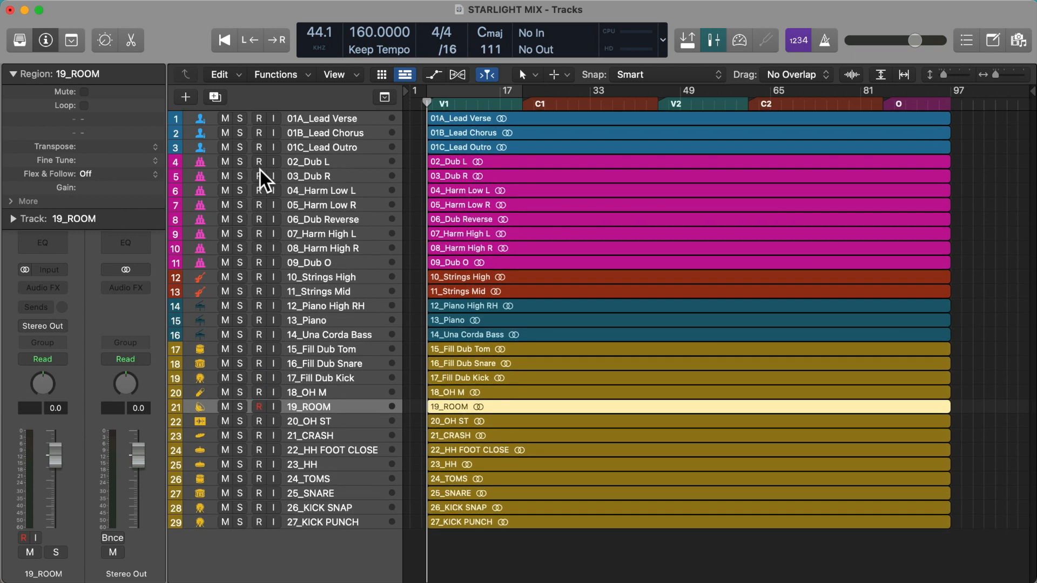
key(alt+period)
key(alt+period)
key(alt+period)
key(alt+period)
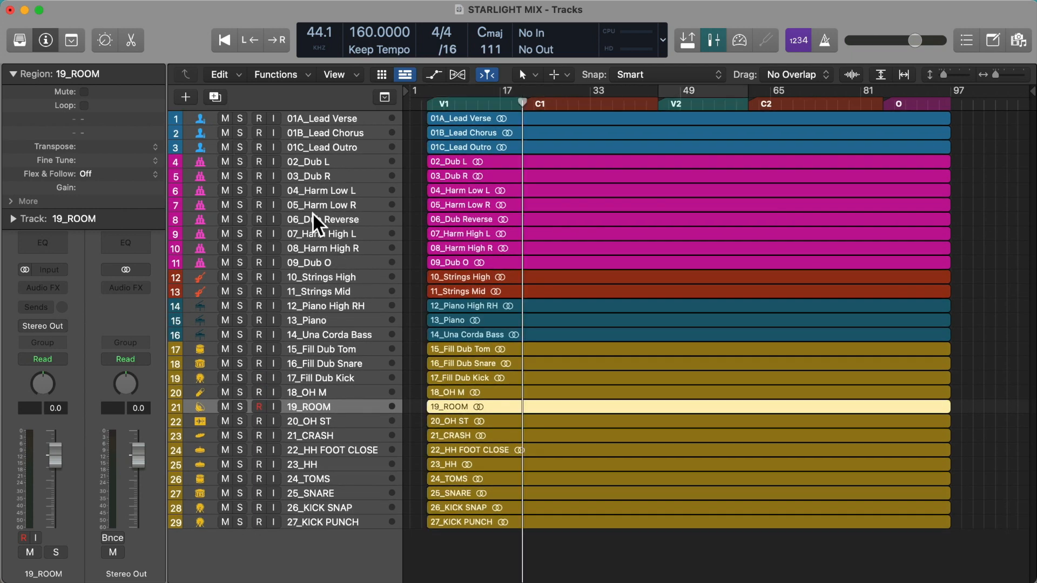
key(alt+comma)
key(alt+comma)
key(alt+comma)
key(alt+comma)
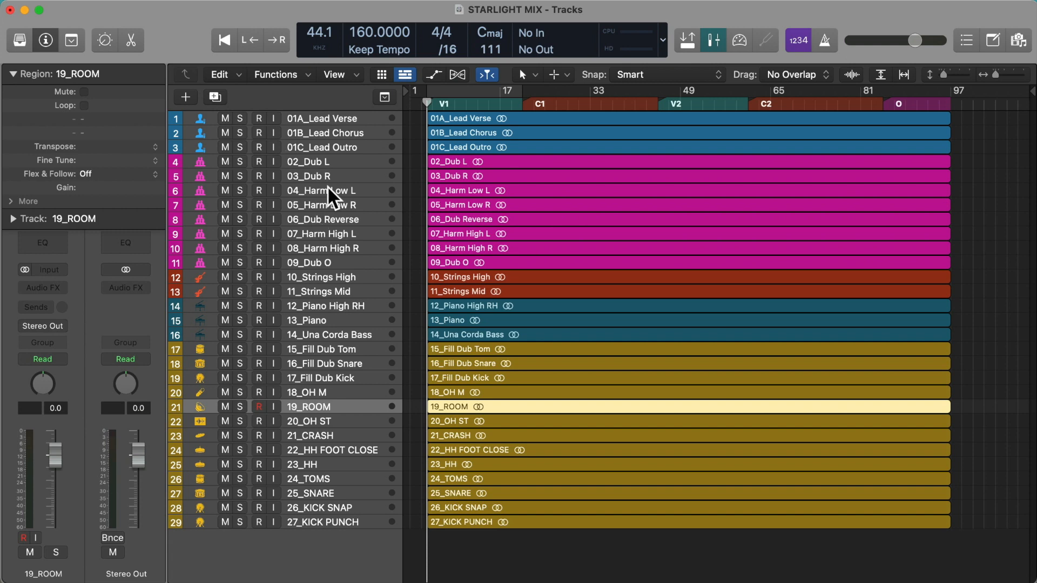
Select all tracks and lower their volume faders together to -10.0 dB in the mixer
key(super+a)
click(340, 119)
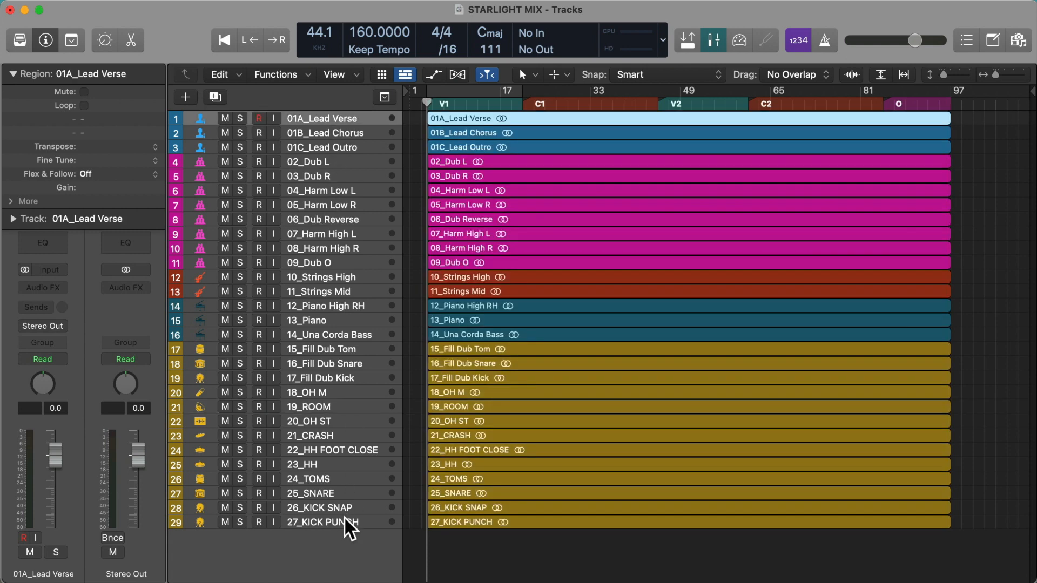
key(super+a)
key(x)
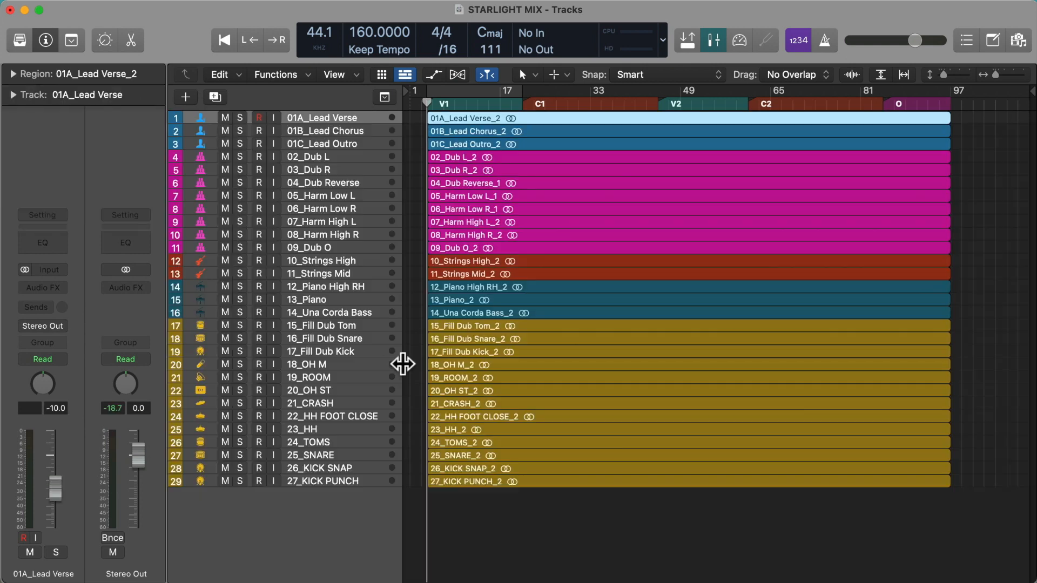
Play the song from V1, jump ahead through the section markers to the outro, and return the stopped playhead to the start of V1
key(space)
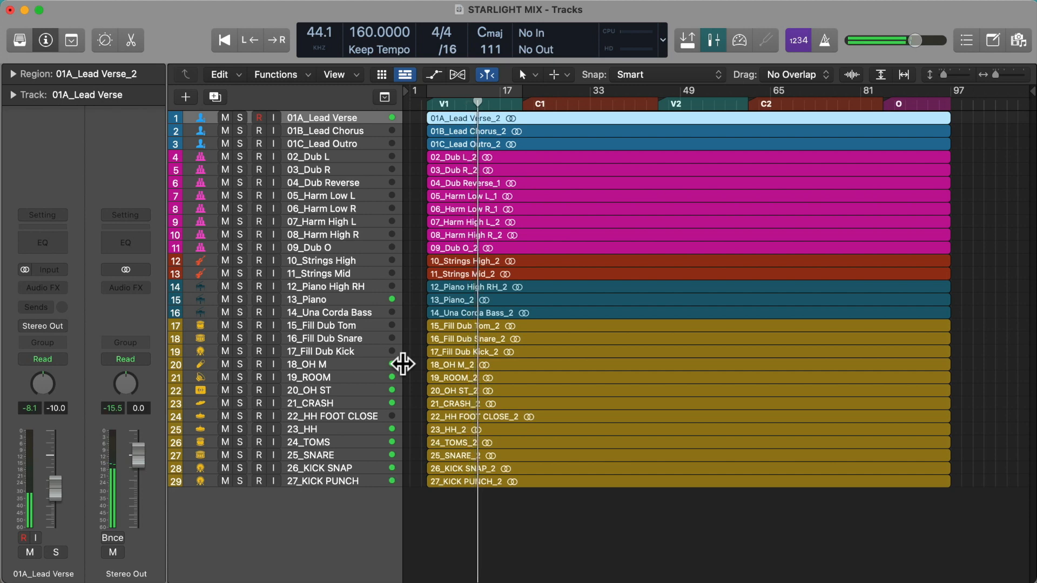
key(alt+period)
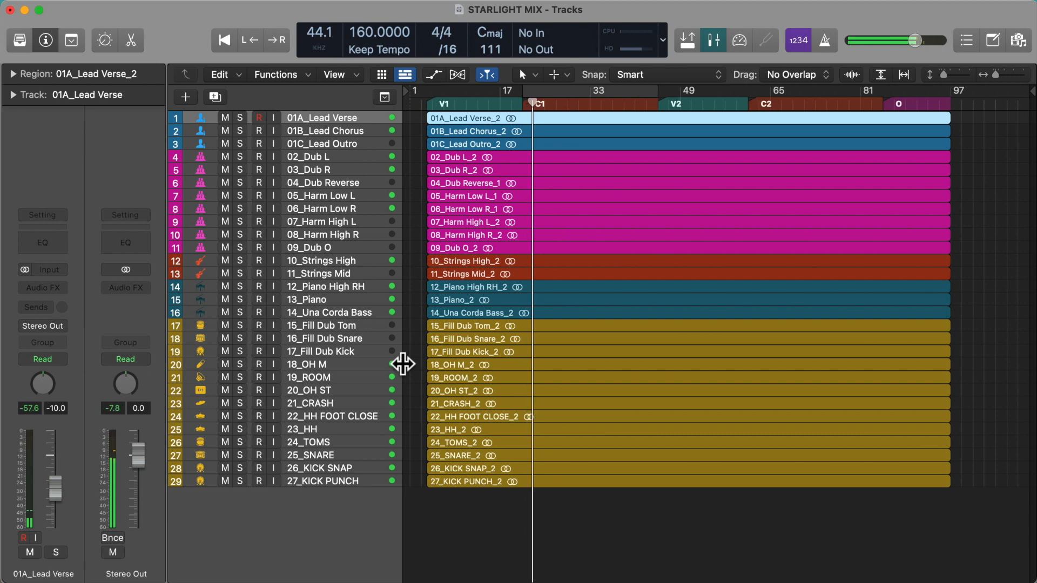
key(shift+period)
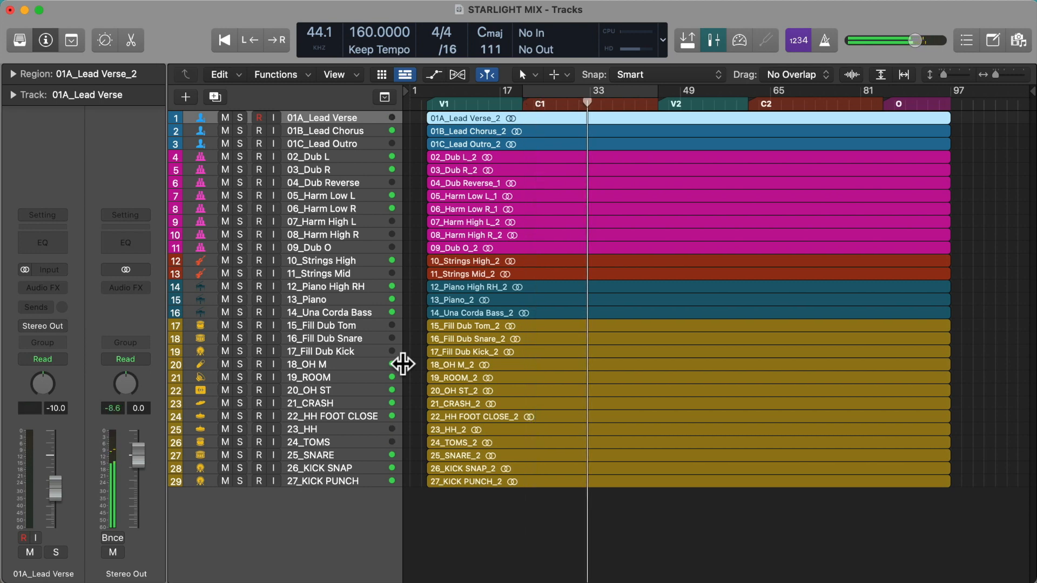
key(shift+period)
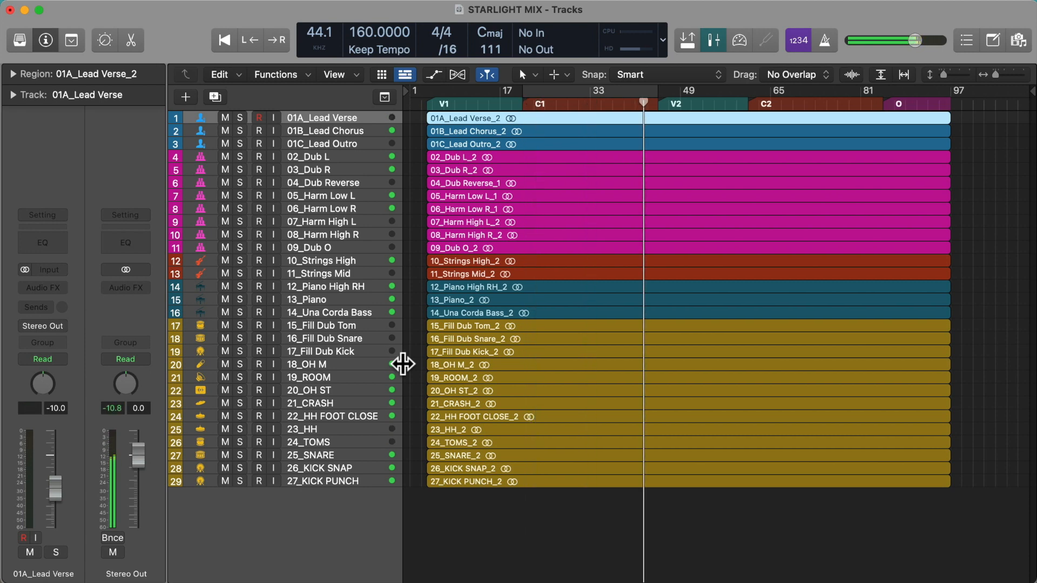
key(shift+period)
key(shift+period)
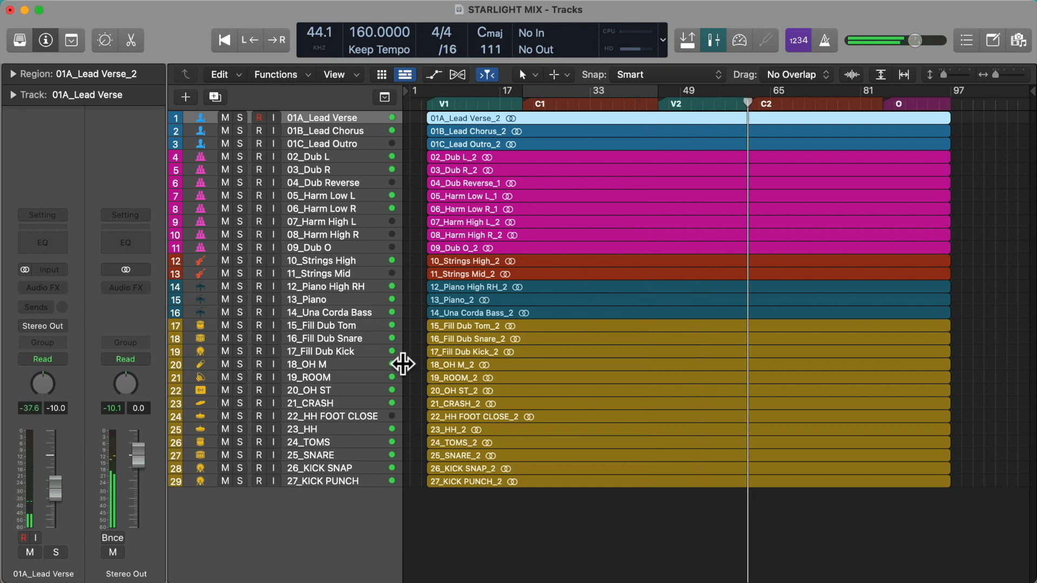
key(shift+period)
key(shift+period)
key(shift+period)
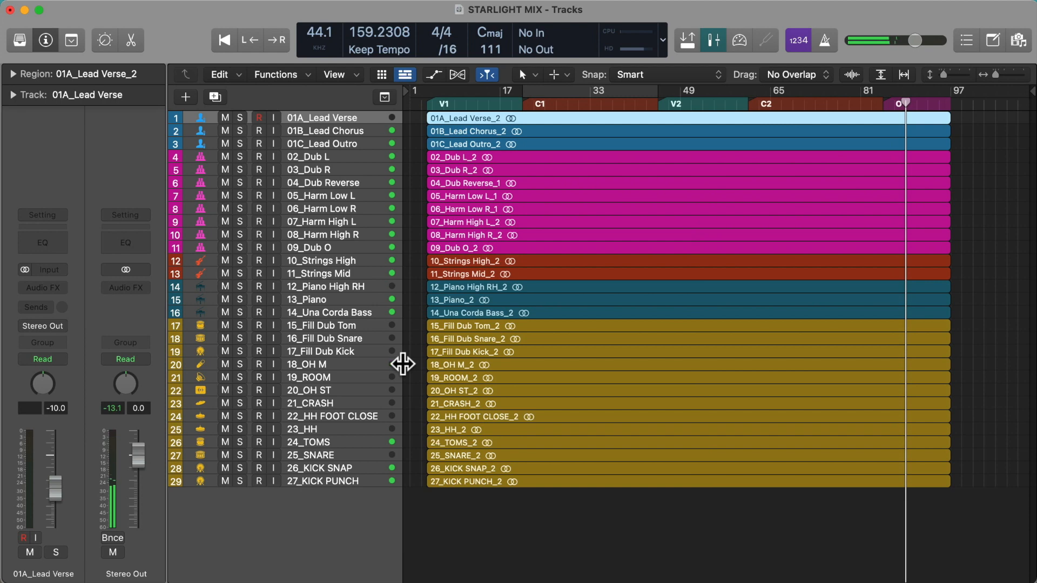
key(space)
key(Return)
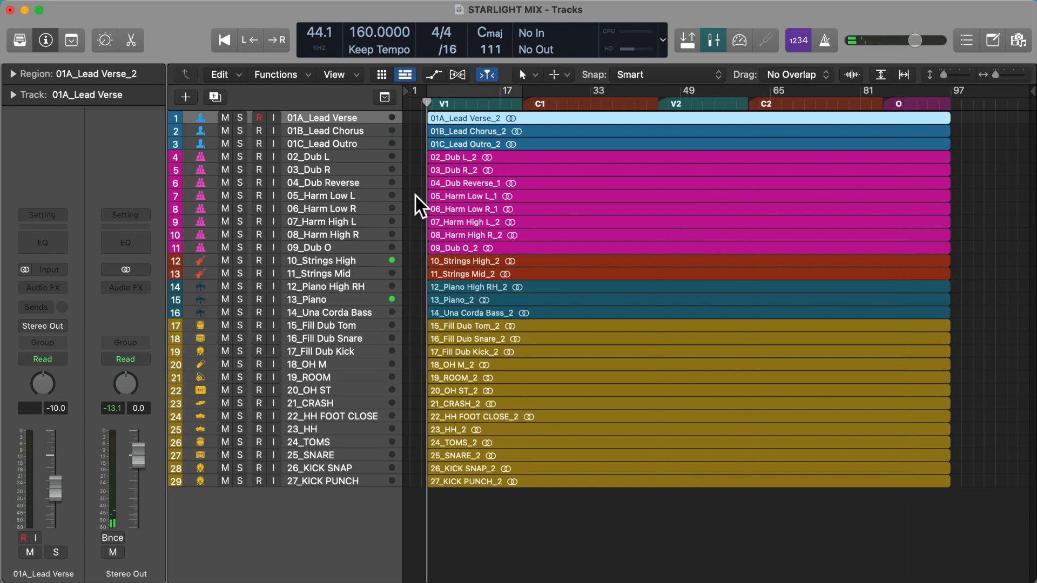
click(384, 98)
click(385, 99)
shift+click(364, 144)
key(Down)
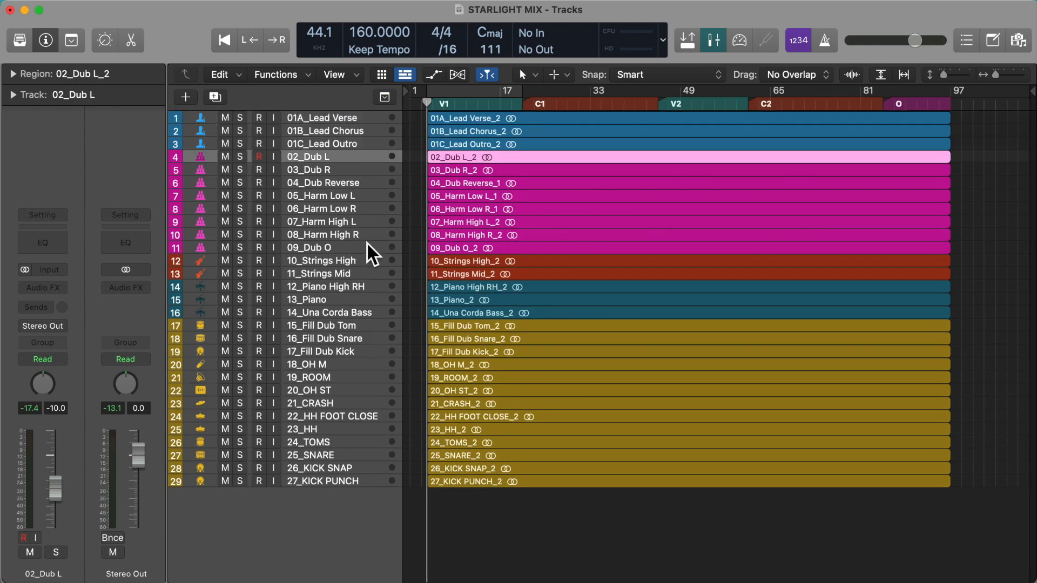
key(x)
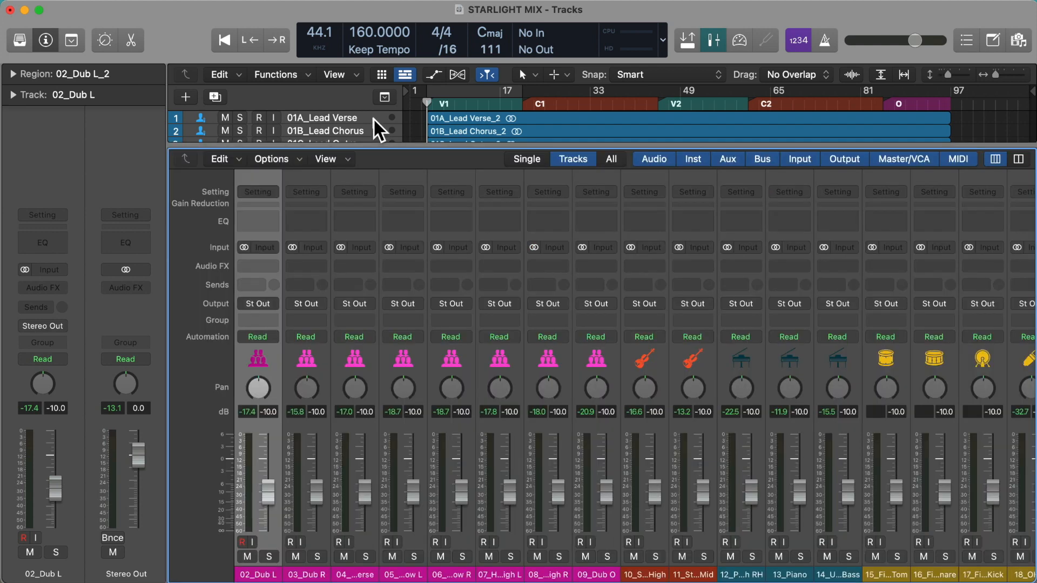
key(x)
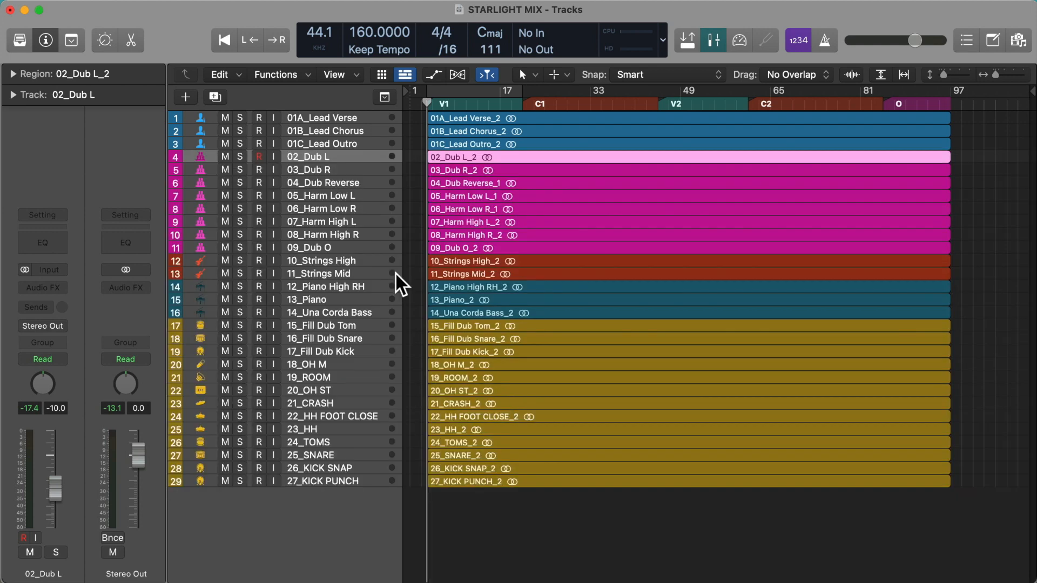
Review the track groups for bus routing by selecting the lead vocals, backing vocals, strings, pianos and drums in turn
click(336, 116)
shift+click(353, 140)
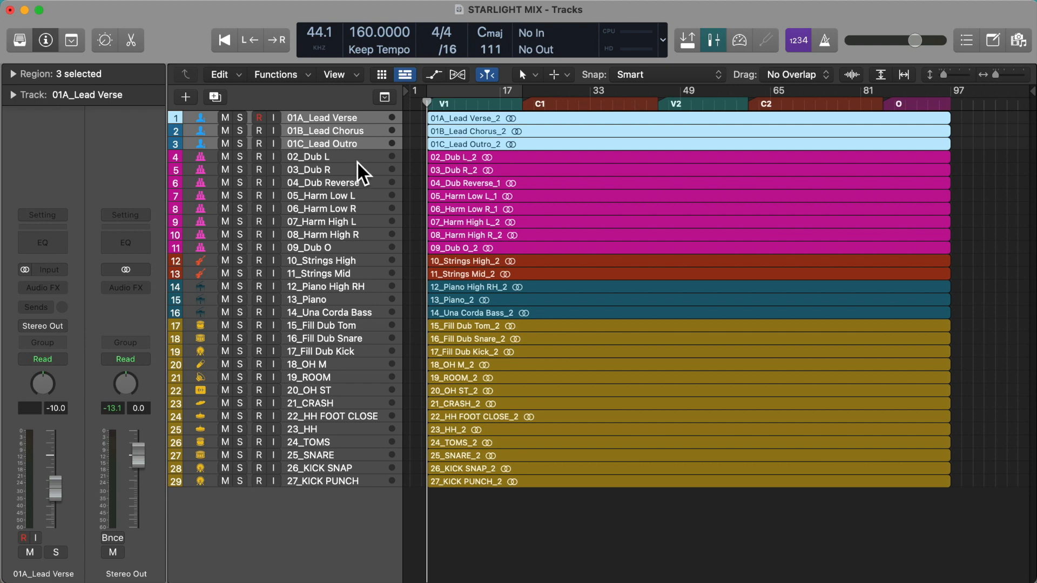
click(358, 161)
shift+click(357, 237)
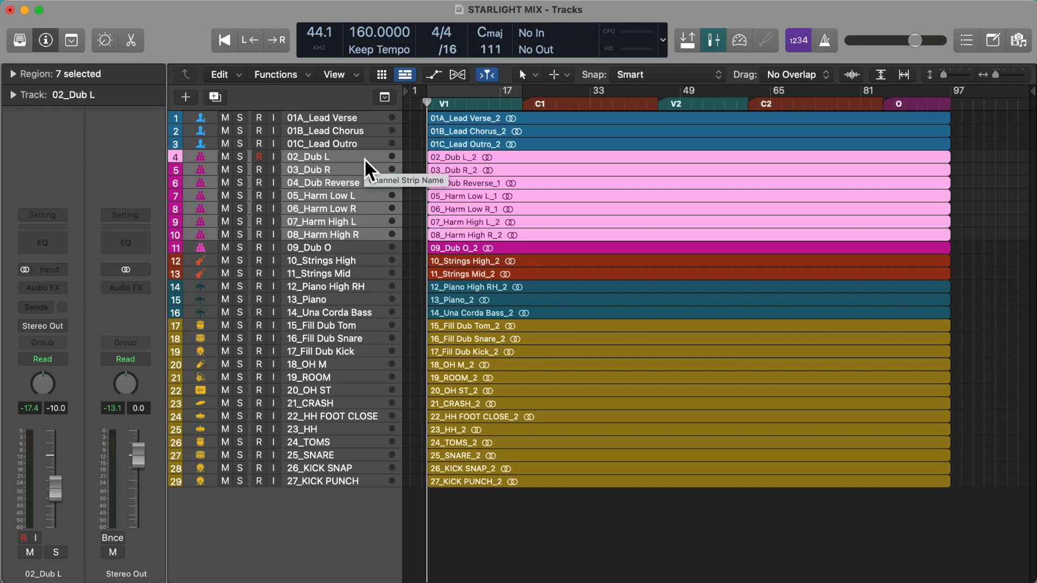
click(366, 119)
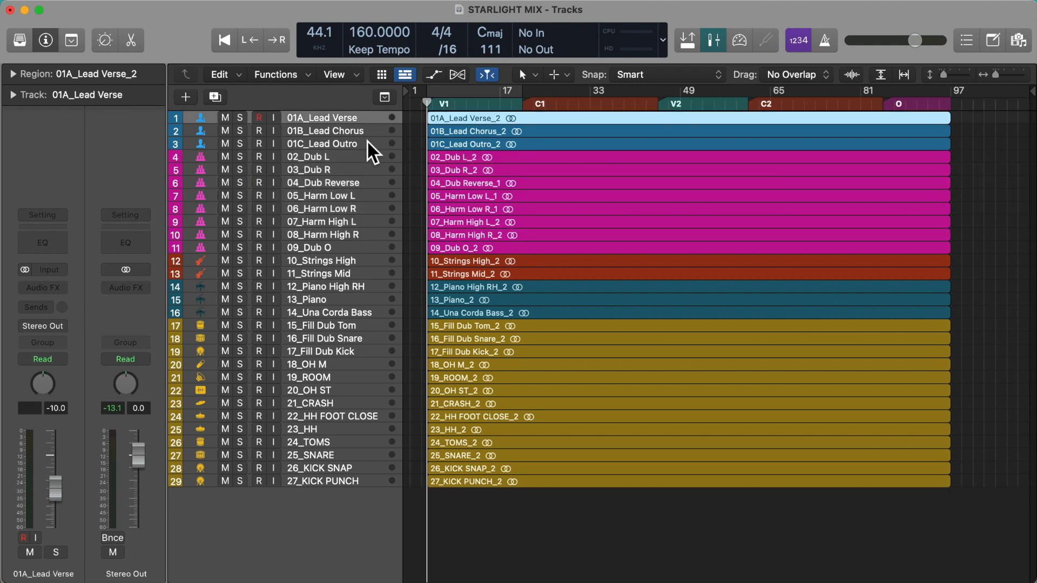
shift+click(367, 143)
click(364, 160)
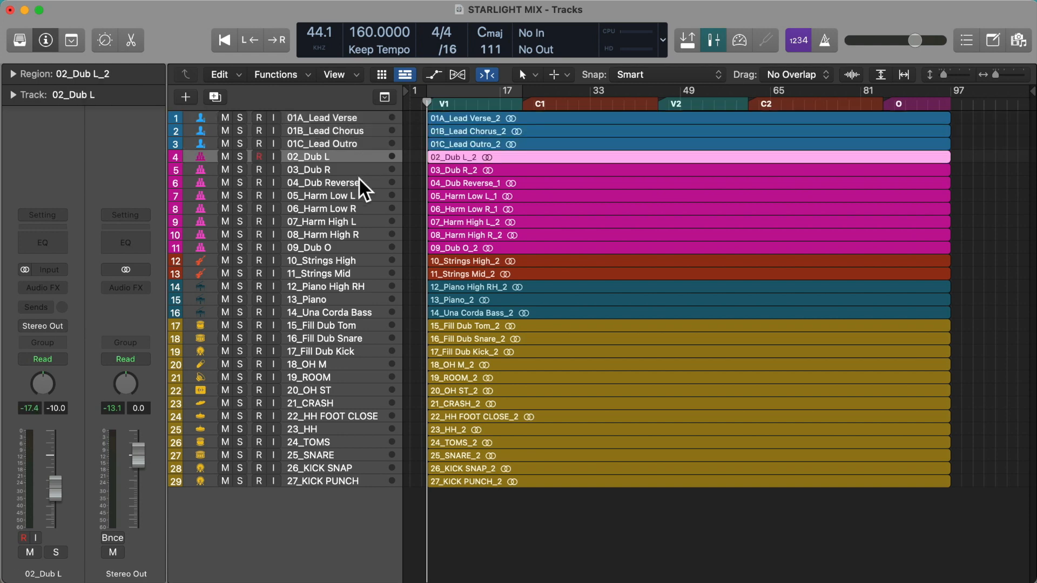
shift+click(348, 246)
click(349, 261)
shift+click(350, 272)
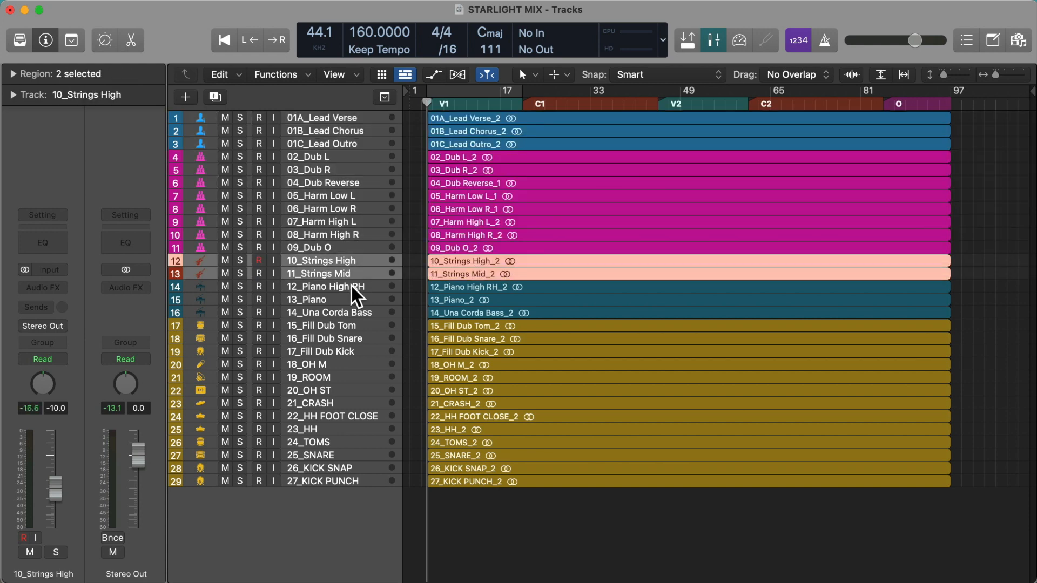
click(351, 285)
shift+click(348, 295)
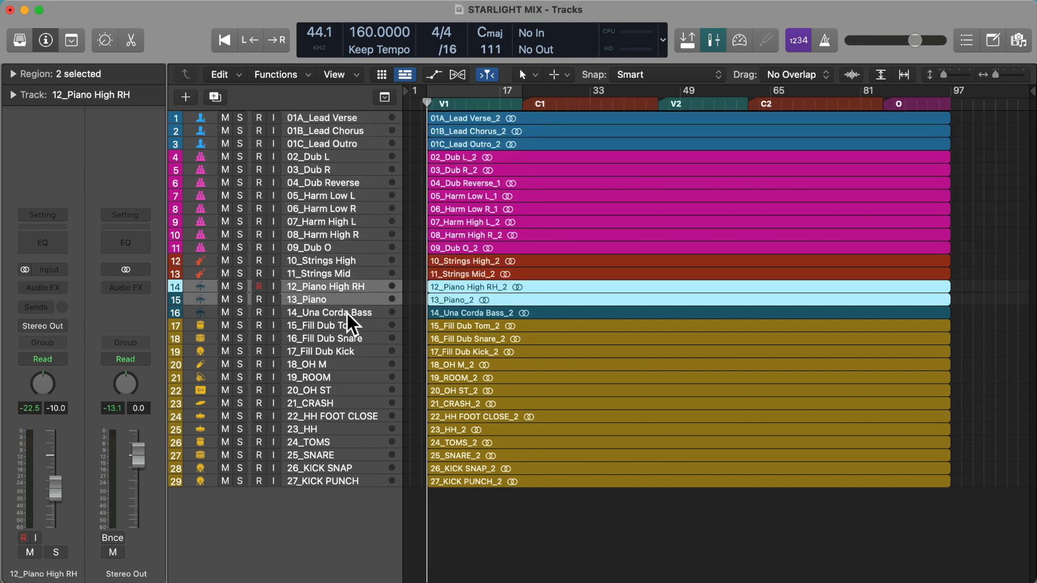
click(347, 312)
click(346, 325)
shift+click(348, 478)
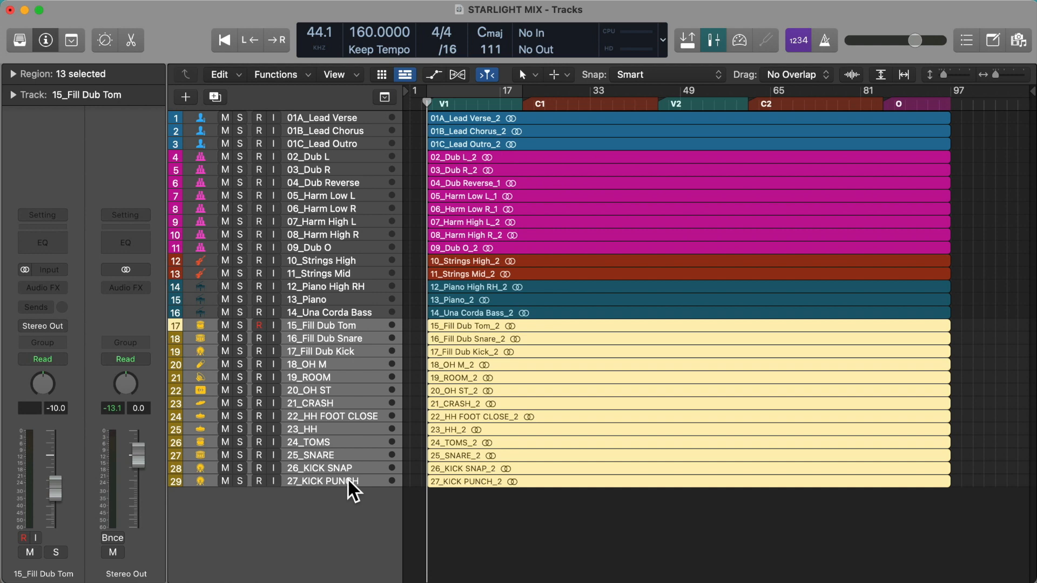
Route the outputs of the three lead vocal tracks, 01A_Lead Verse to 01C_Lead Outro, to Bus 1 in the mixer
click(369, 115)
shift+click(367, 140)
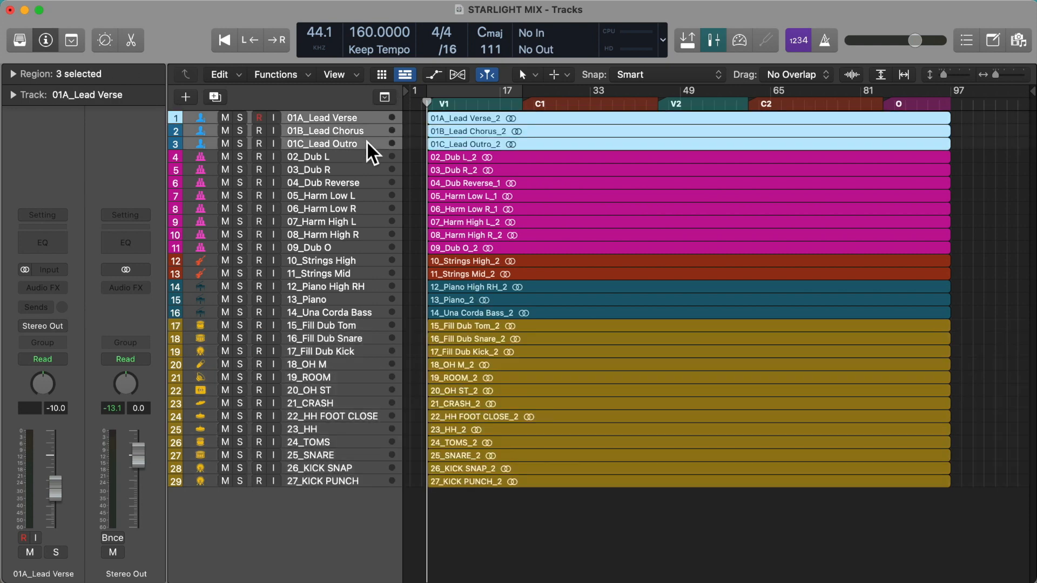
key(x)
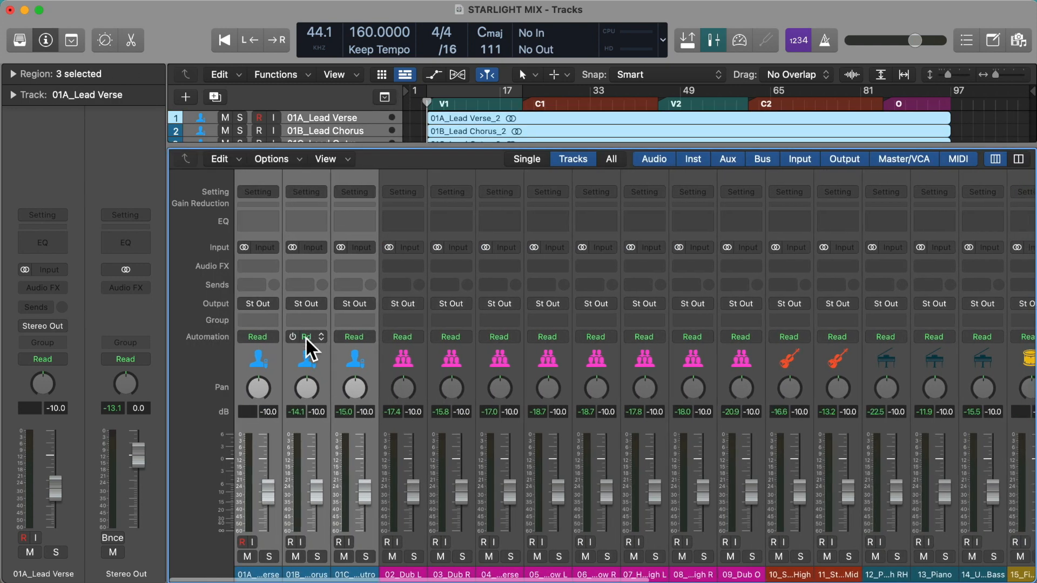
click(266, 303)
mouse_move(293, 352)
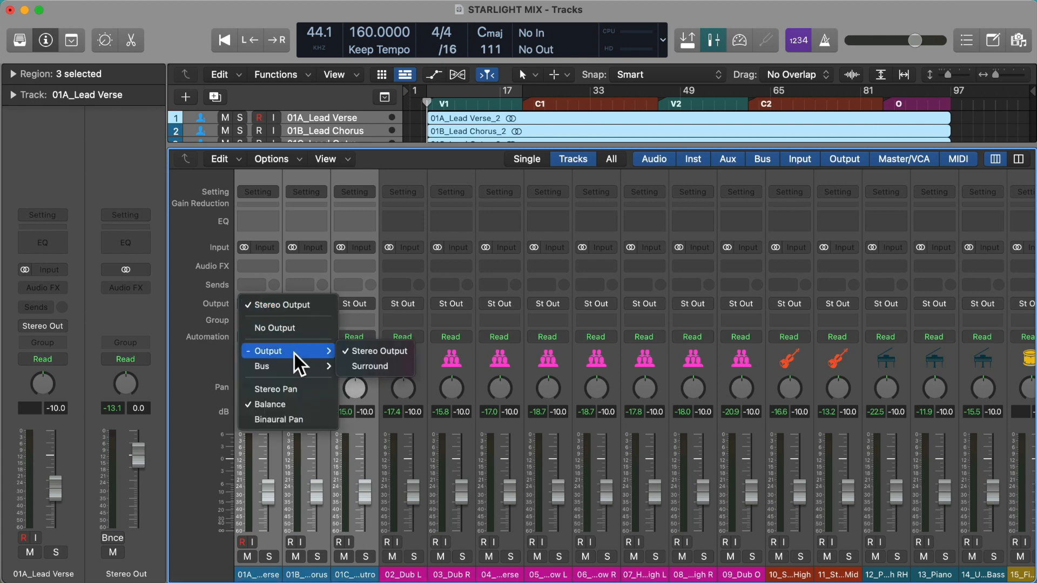
click(384, 49)
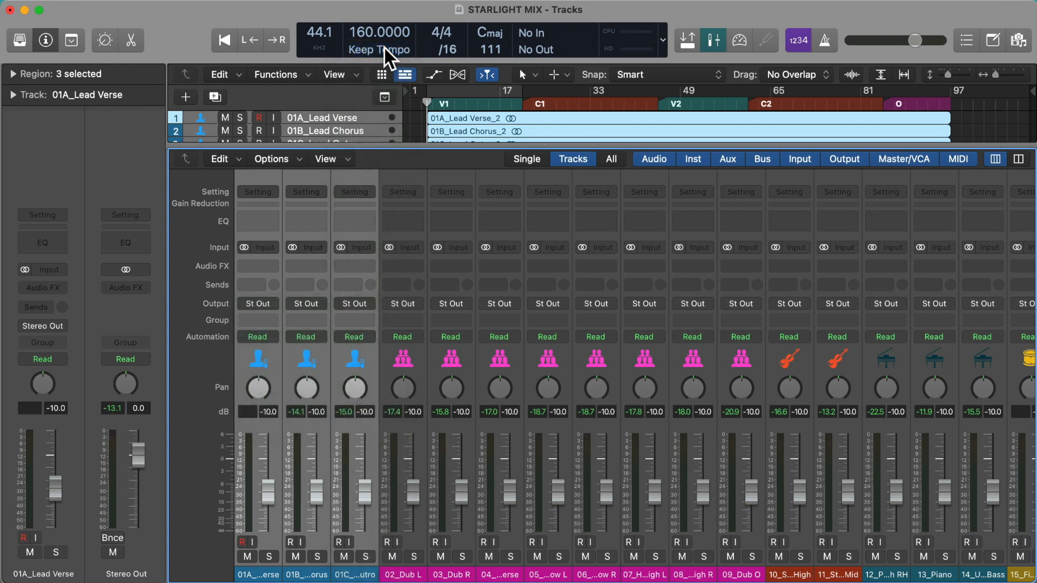
Route the outputs of the eight backing vocal channels, 02_Dub L to 09_Dub O, to Bus 2
click(403, 356)
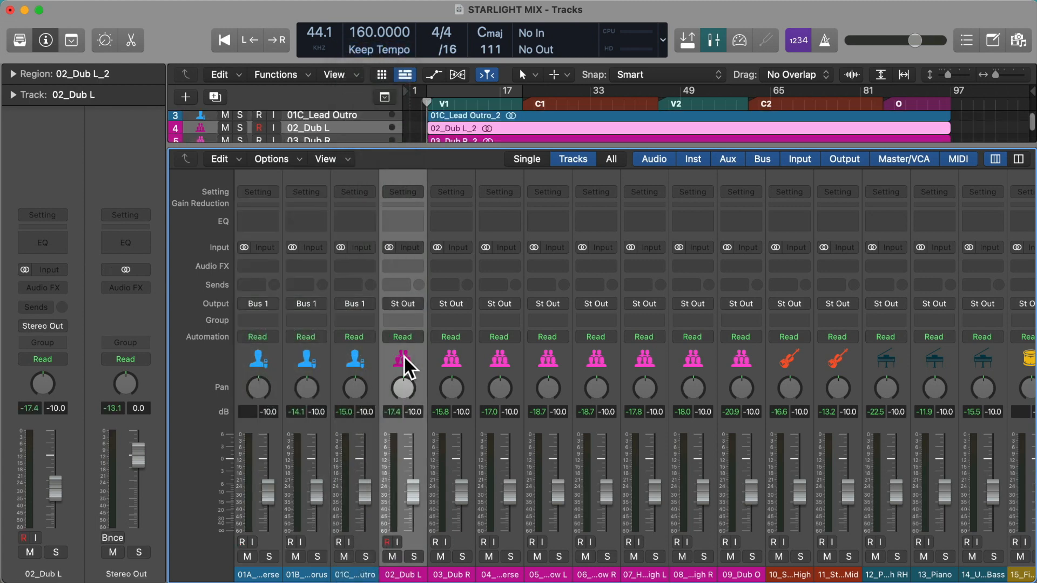
shift+click(730, 361)
click(397, 303)
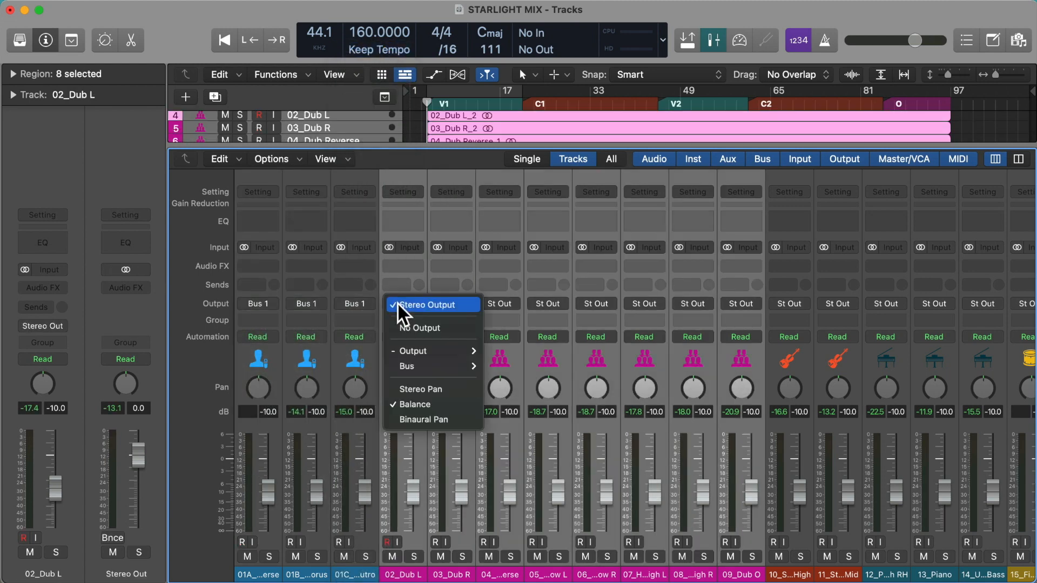
mouse_move(440, 361)
click(528, 66)
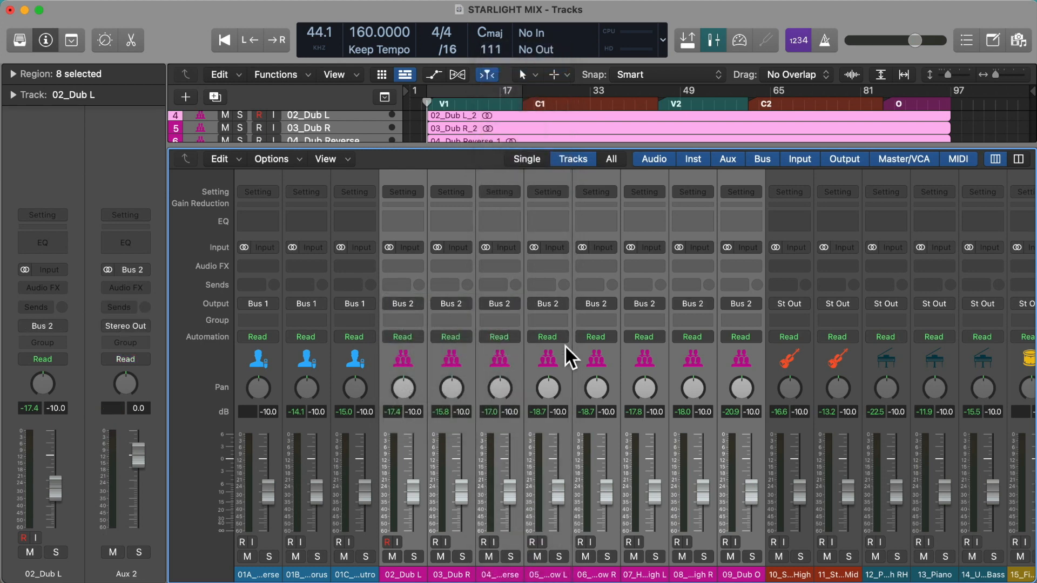
Route the outputs of the 10_Strings High and 11_Strings Mid channels to Bus 3
scroll(565, 347, right, 5)
click(528, 355)
shift+click(549, 354)
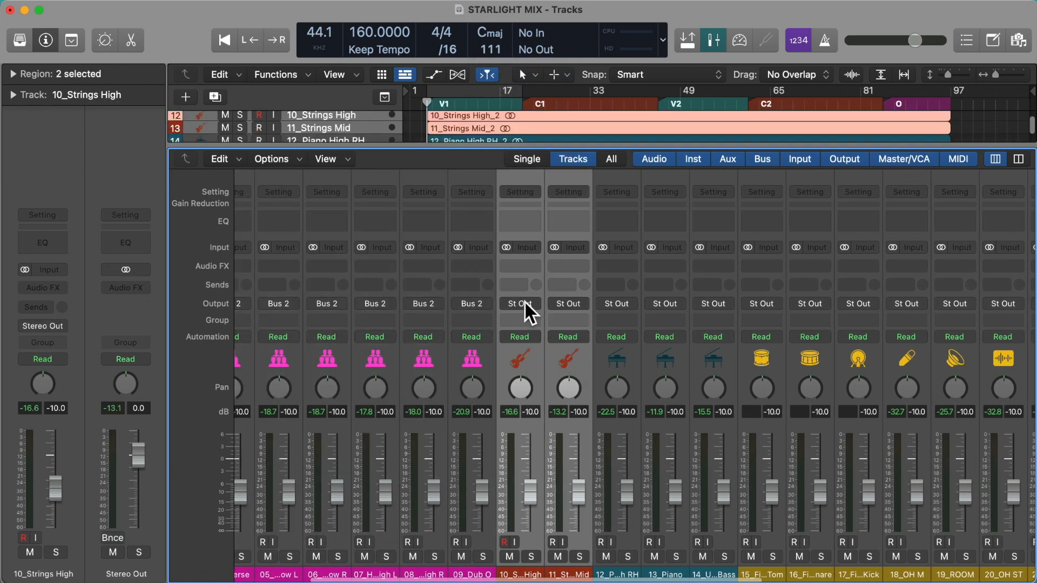
click(521, 302)
mouse_move(536, 366)
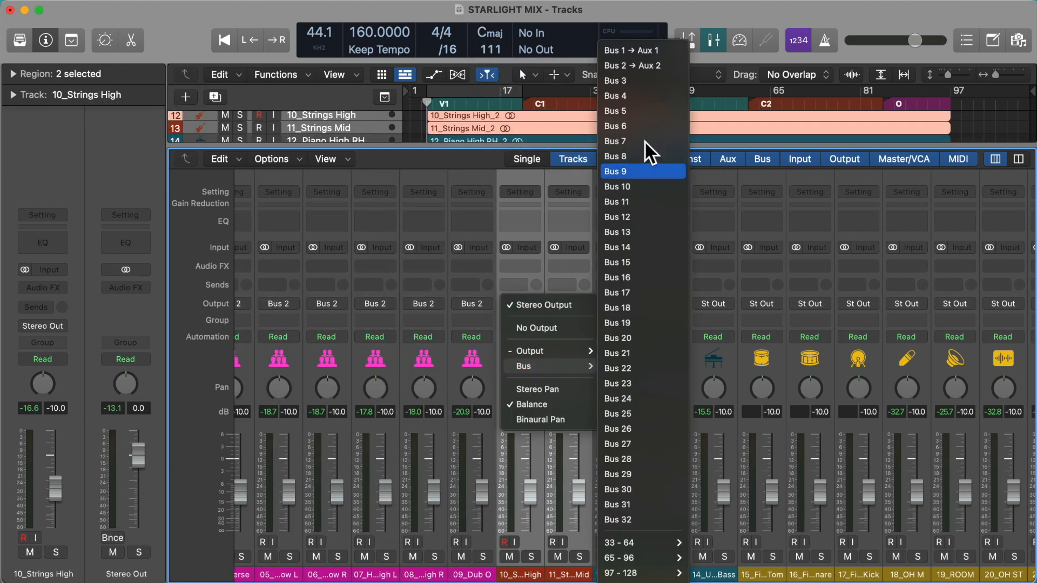
click(640, 83)
Route the outputs of the three piano channels, 12_Piano High RH to 14_Una Corda Bass, to Bus 4
click(626, 363)
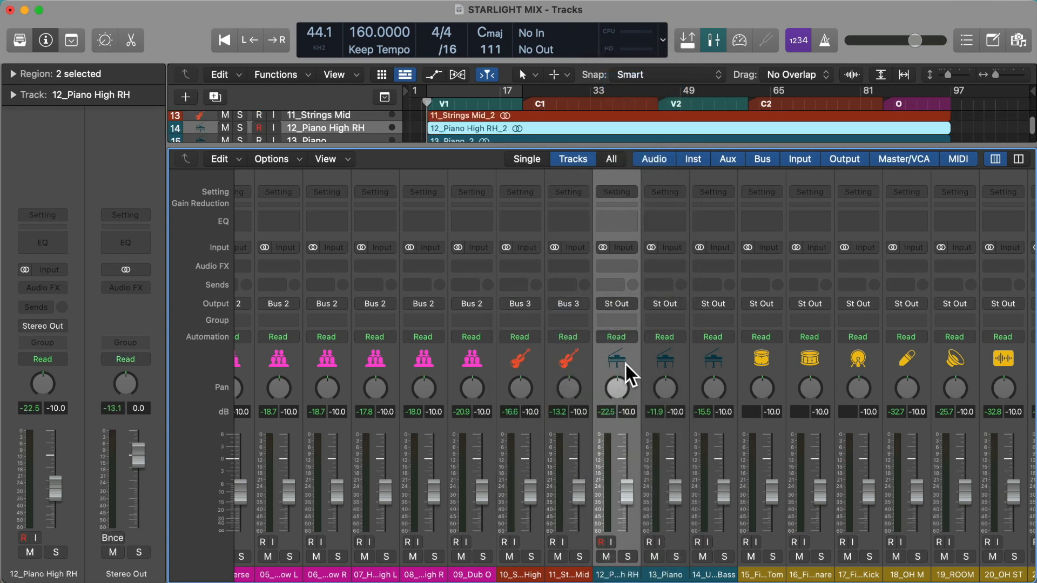
shift+click(725, 358)
click(628, 304)
mouse_move(643, 366)
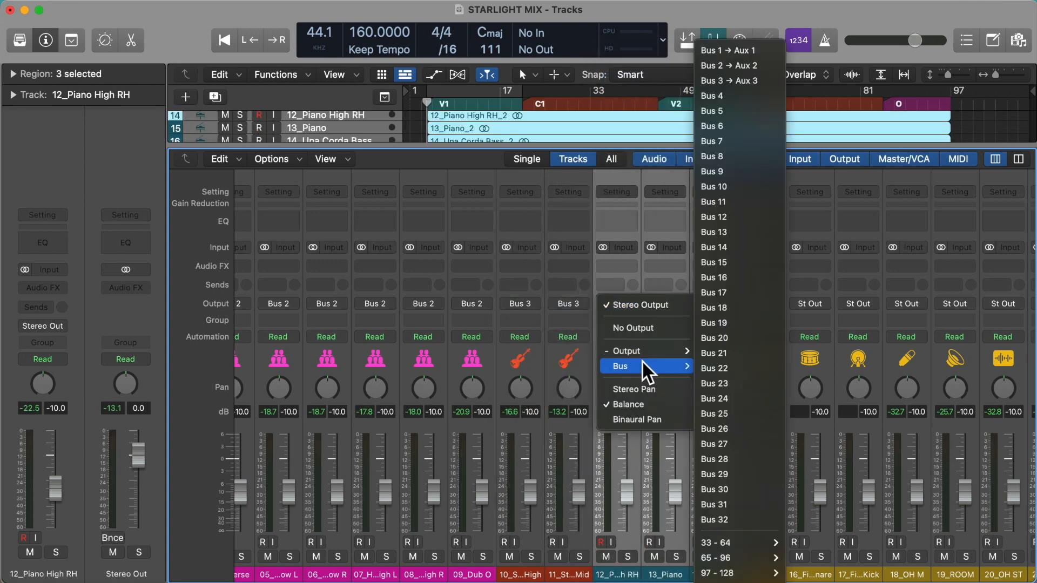
click(761, 97)
Route the outputs of all drum channels, 15_Fill Dub Tom to 27_KICK PUNCH, to Bus 5
scroll(700, 314, right, 8)
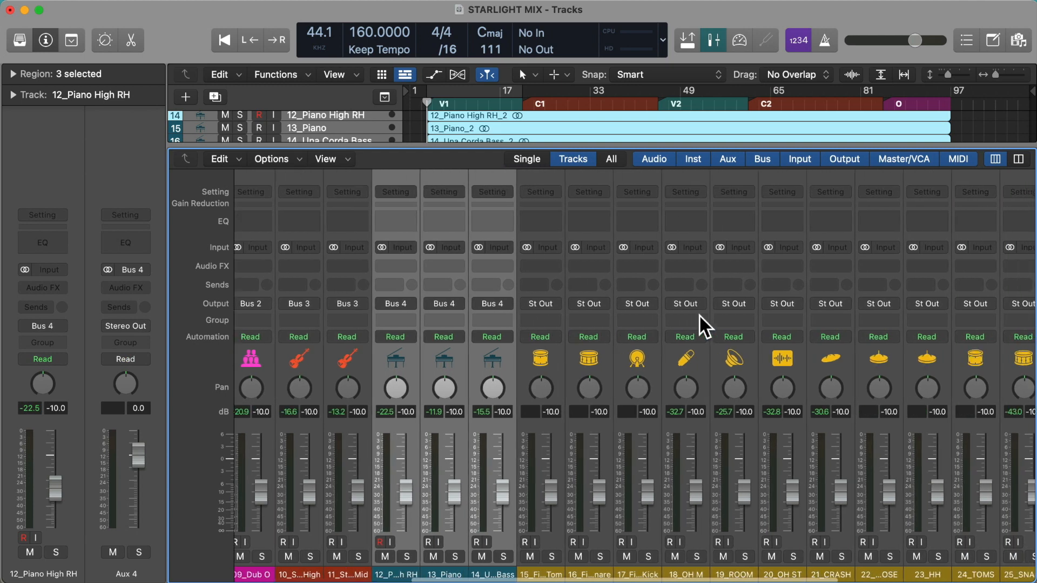
click(536, 354)
scroll(537, 354, right, 10)
shift+click(724, 358)
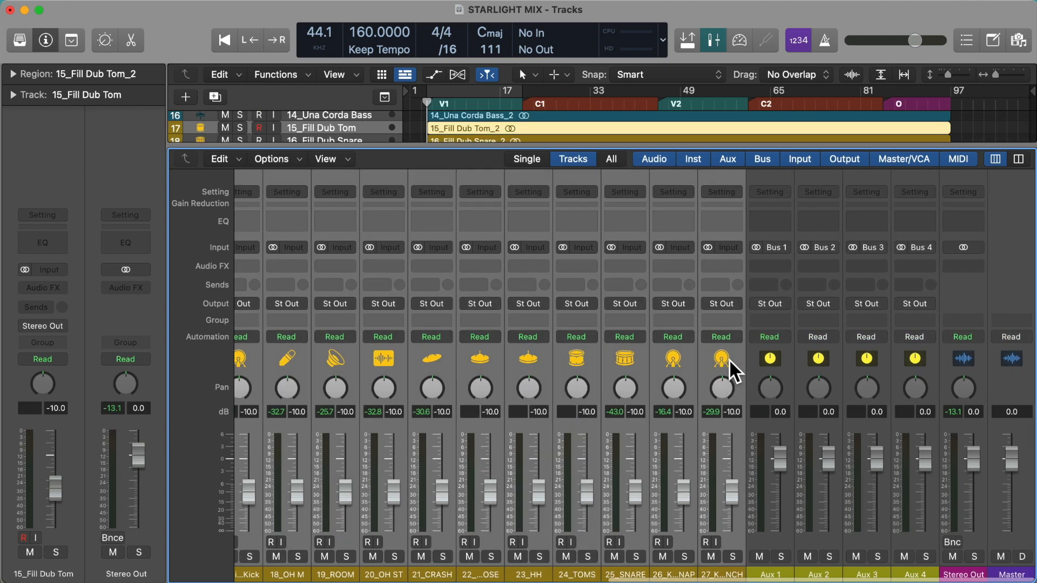
click(680, 304)
mouse_move(699, 369)
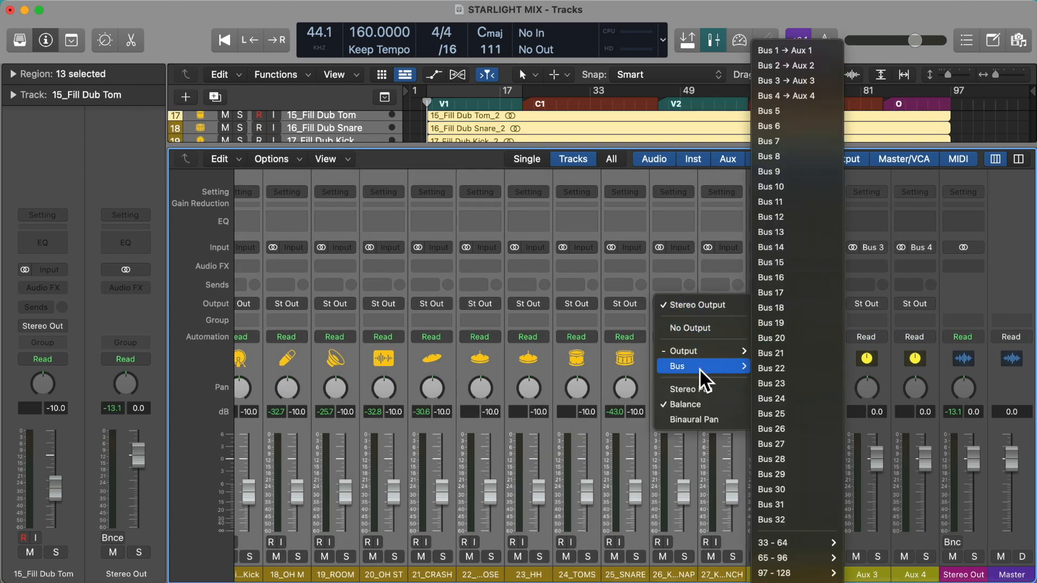
click(810, 114)
Create tracks for the Aux 1 to Aux 5 channels and move them to the top of the track list
click(727, 357)
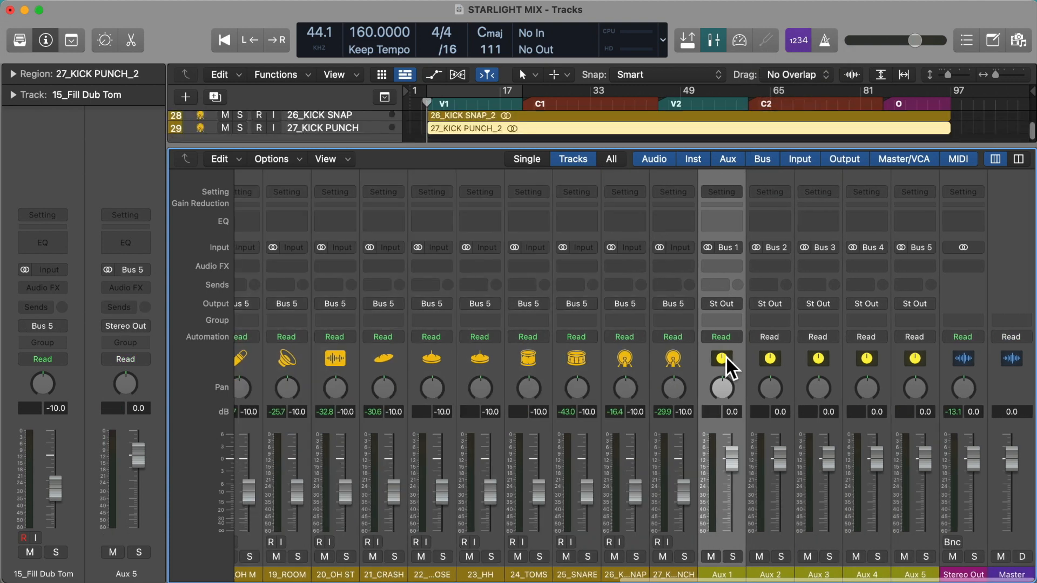
shift+click(902, 357)
right_click(902, 357)
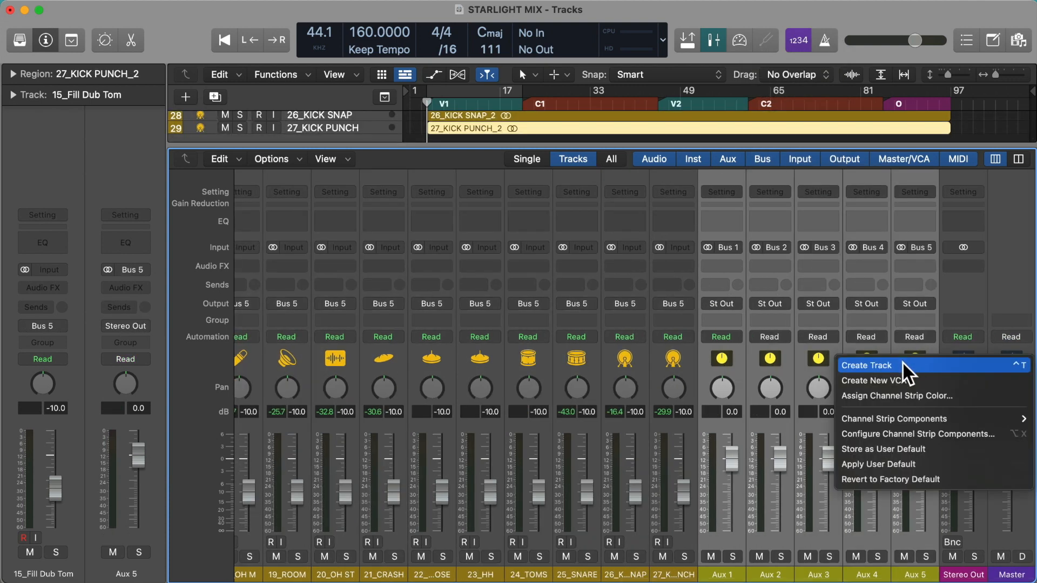
click(902, 361)
key(x)
scroll(302, 245, up, 3)
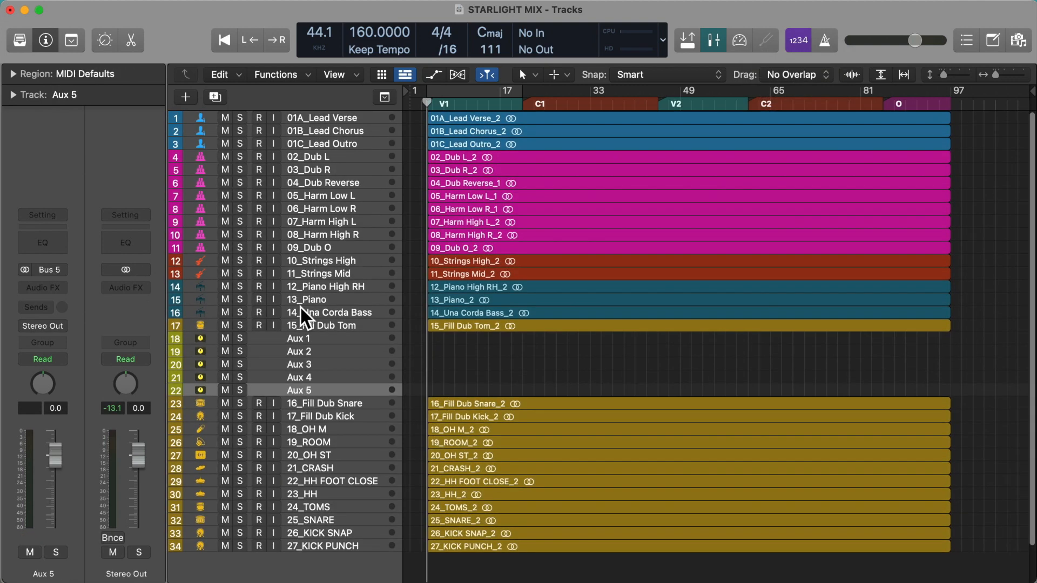
drag(311, 332, 337, 95)
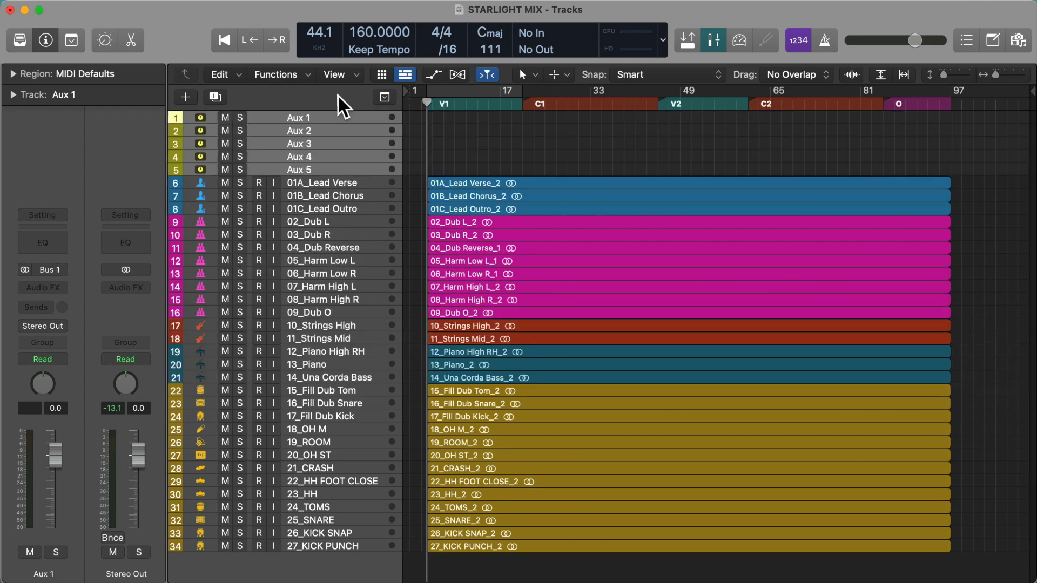
Rename the Aux 1 track as LV and the Aux 2 track as BV
click(330, 118)
double_click(308, 116)
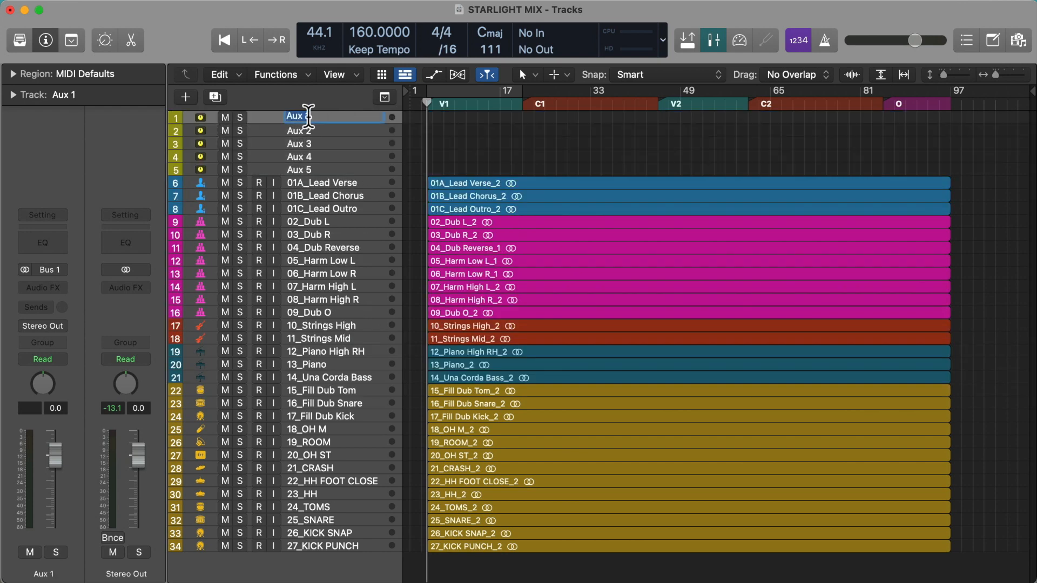
text(LV)
key(Return)
double_click(314, 134)
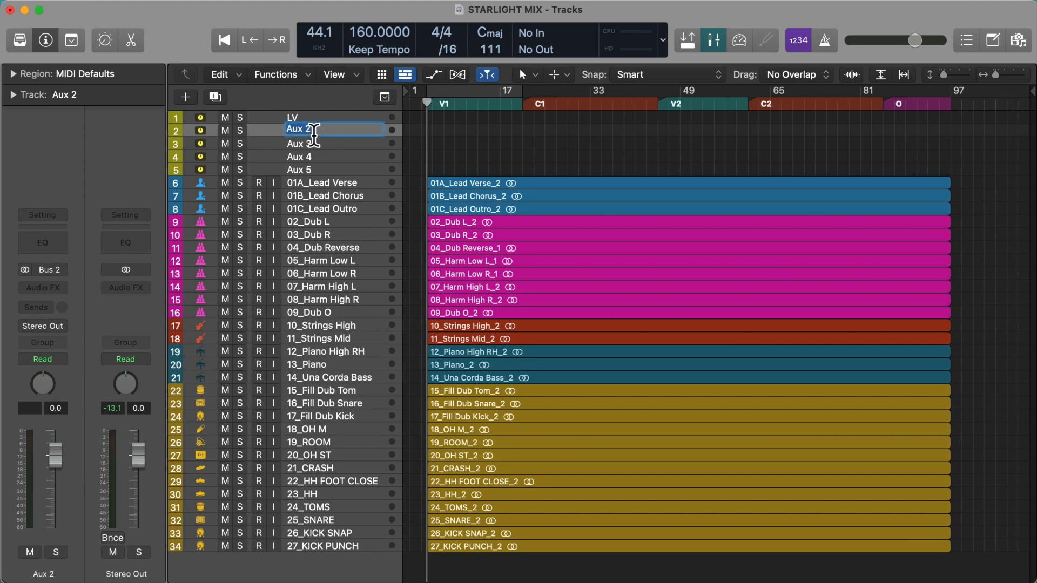
text(BV)
key(Return)
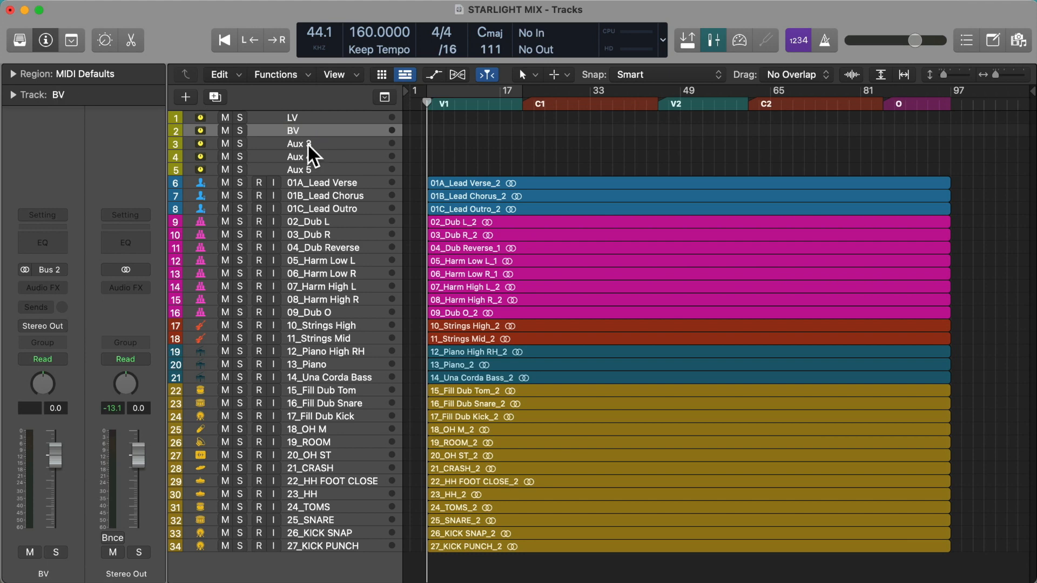
Rename the Aux 3 track as STRINGS and the Aux 4 track as KEYS
double_click(307, 143)
text(STRINGS)
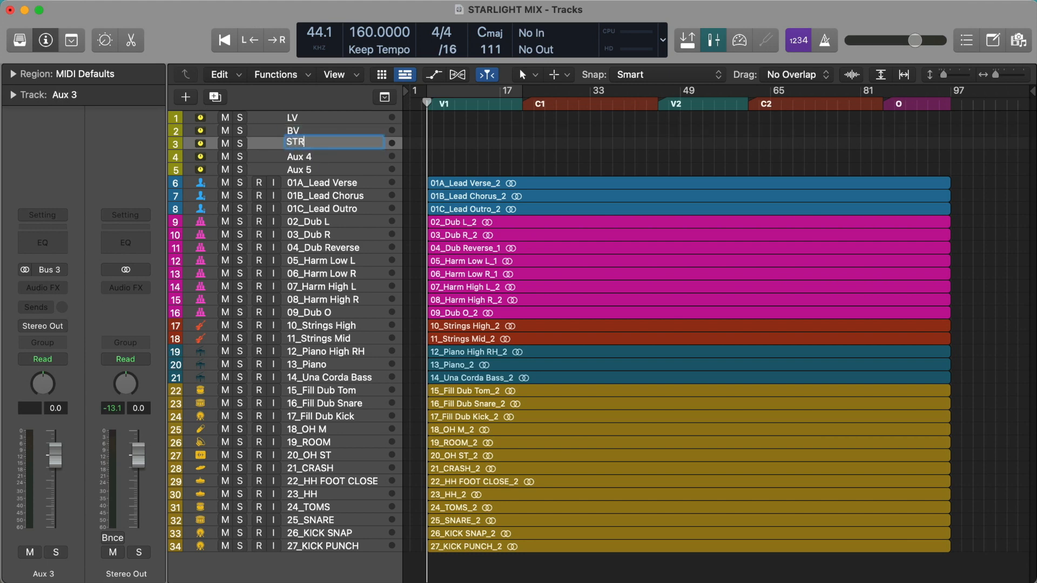
key(Return)
double_click(307, 156)
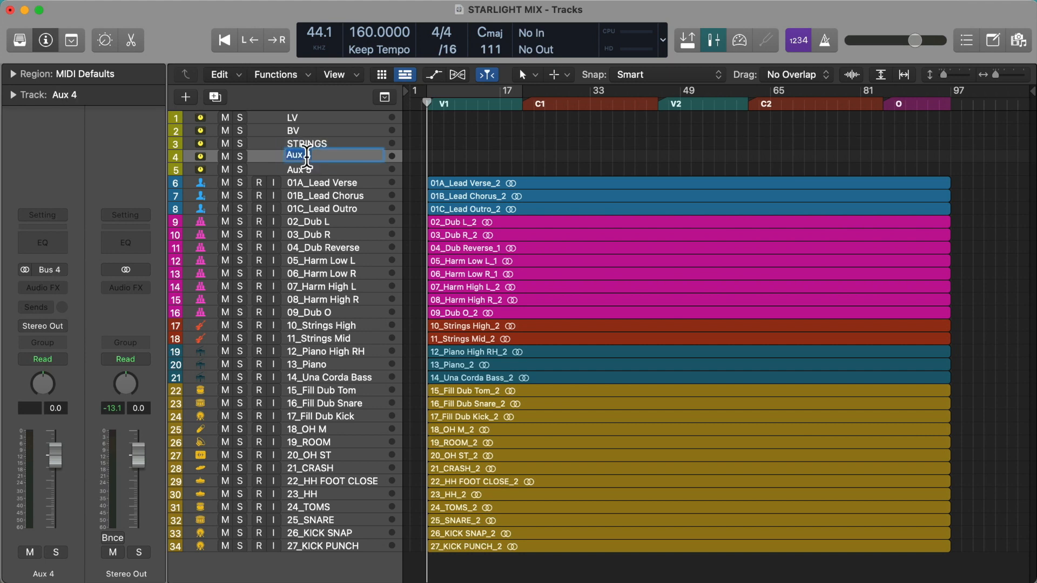
text(KEYS)
key(Return)
Route the output of the 14_Una Corda Bass channel to Bus 5
click(362, 378)
key(x)
scroll(678, 455, left, 6)
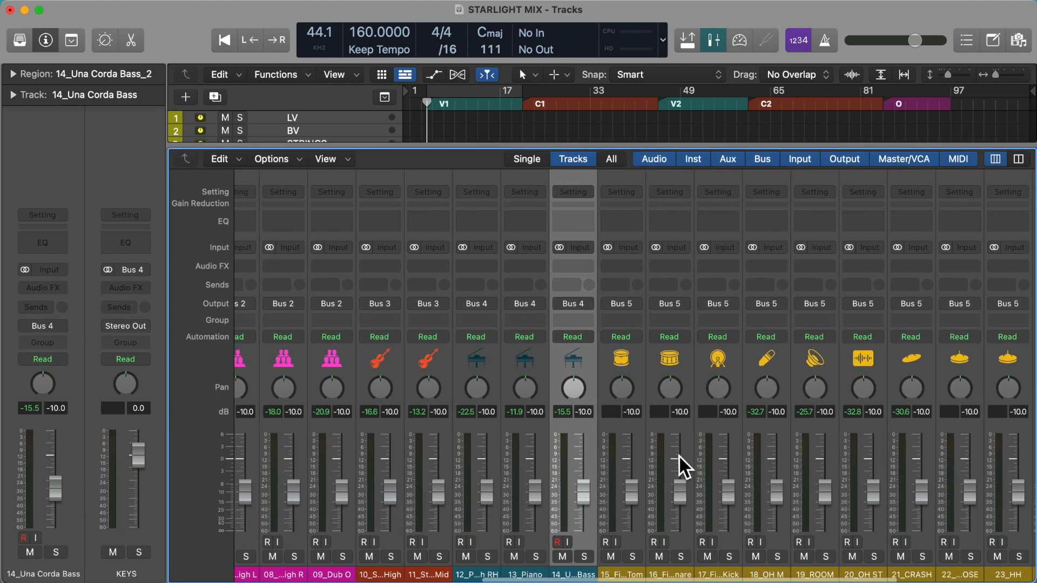
click(574, 302)
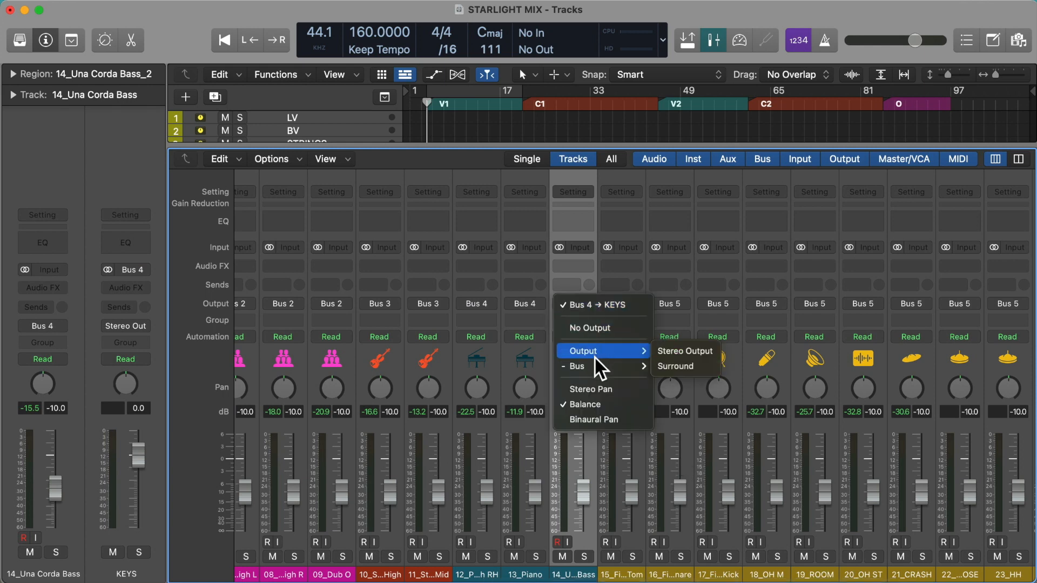
mouse_move(594, 366)
click(736, 107)
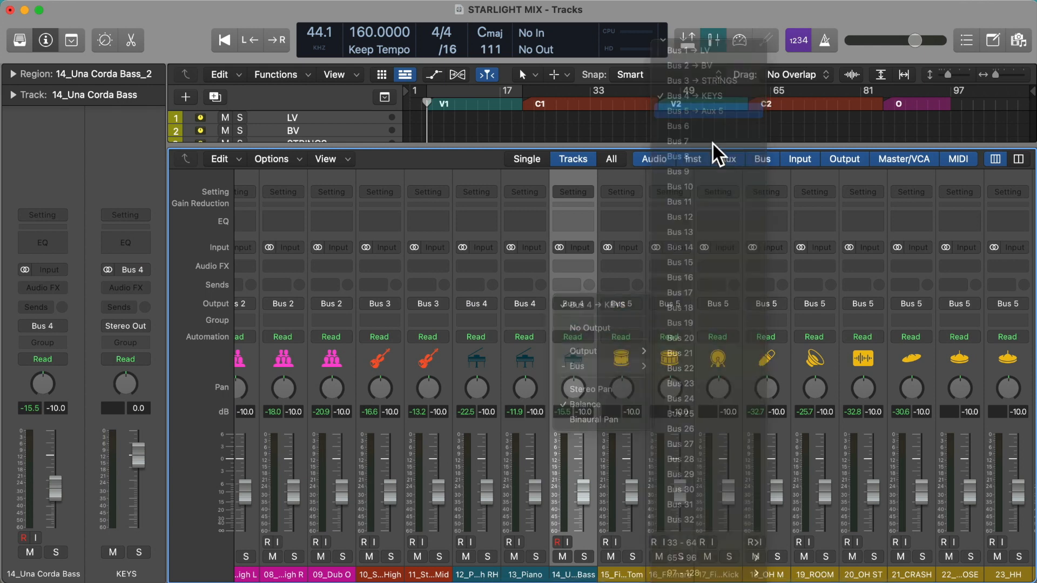
Route the outputs of all drum channels, 15_Fill Dub Tom to 27_KICK PUNCH, to Bus 6
click(643, 351)
scroll(682, 348, right, 6)
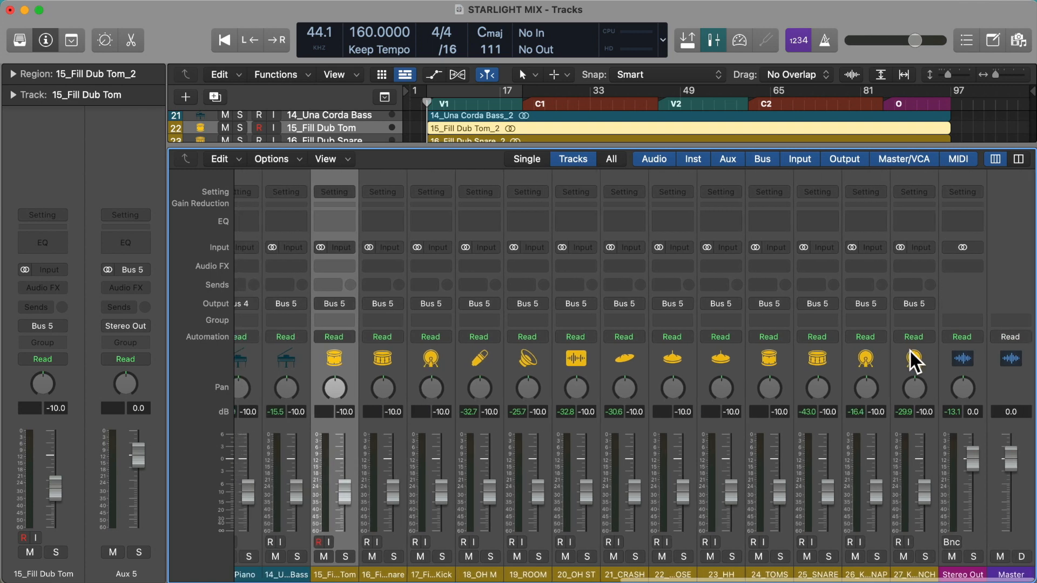
shift+click(911, 359)
click(920, 303)
mouse_move(923, 359)
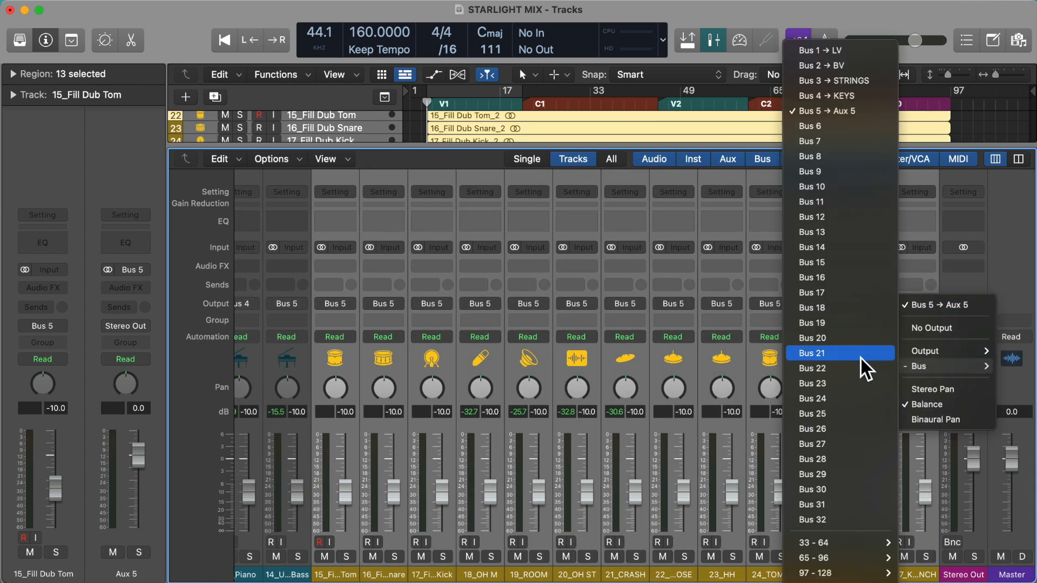
click(837, 126)
Rename the Aux 5 track as BASS
key(x)
scroll(346, 166, up, 3)
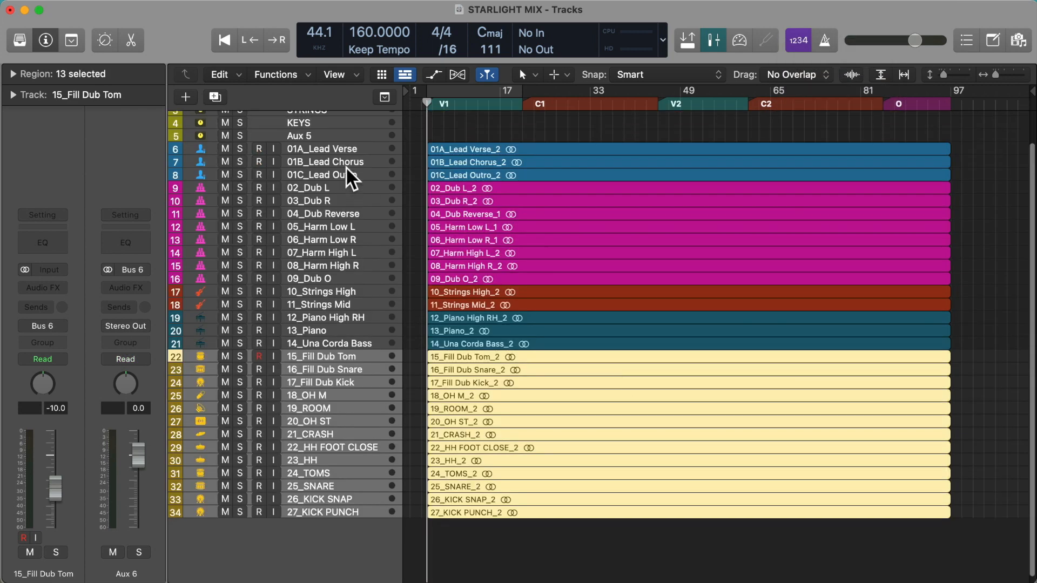
click(314, 169)
double_click(313, 170)
text(BASS)
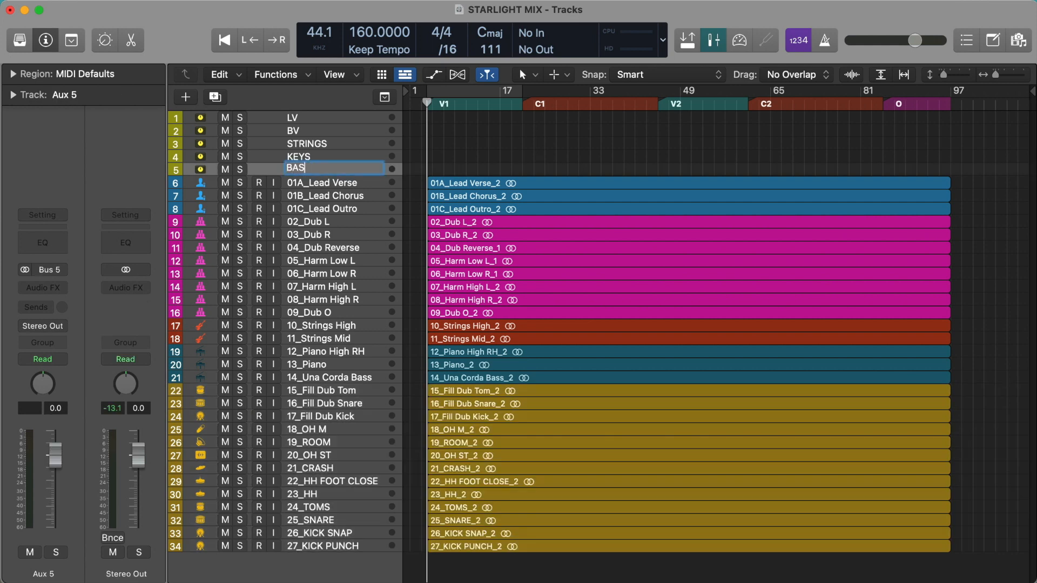
key(Return)
Create a track for the Aux 6 channel that receives Bus 6
key(x)
scroll(799, 301, right, 15)
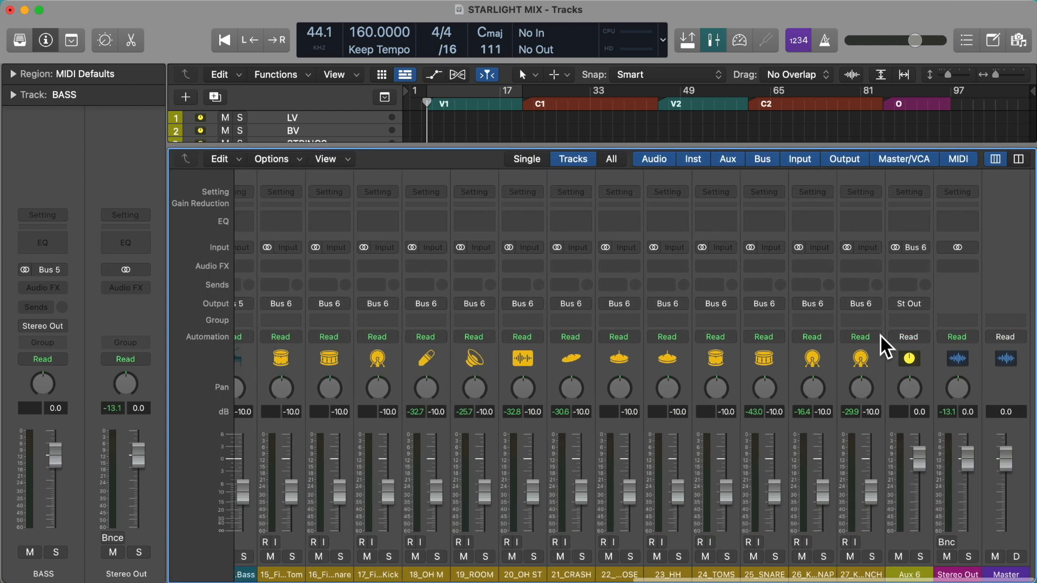
click(923, 357)
right_click(911, 358)
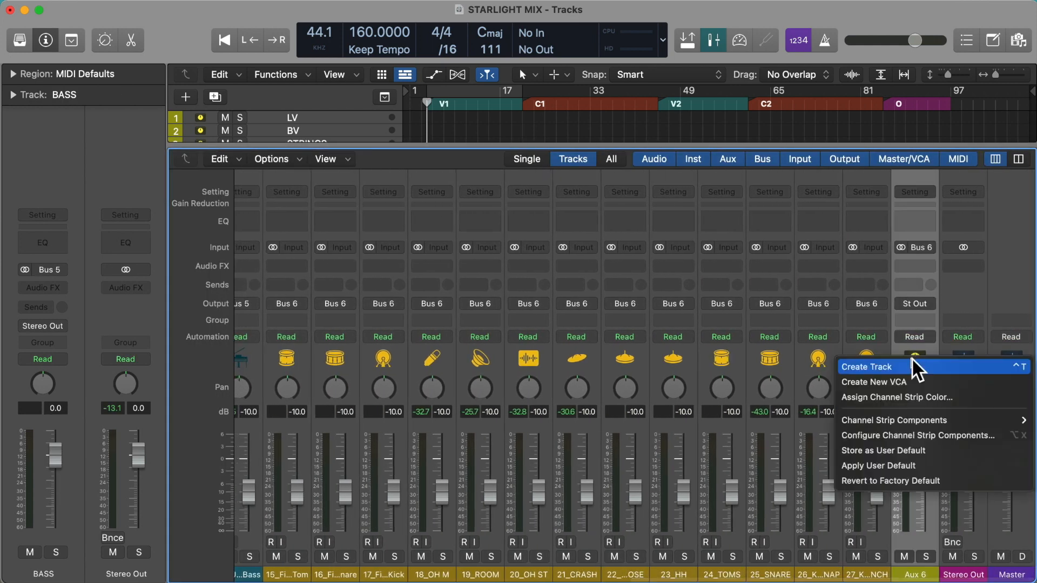
click(919, 363)
Rename the Aux 6 track as DRUMS
key(x)
scroll(336, 138, up, 4)
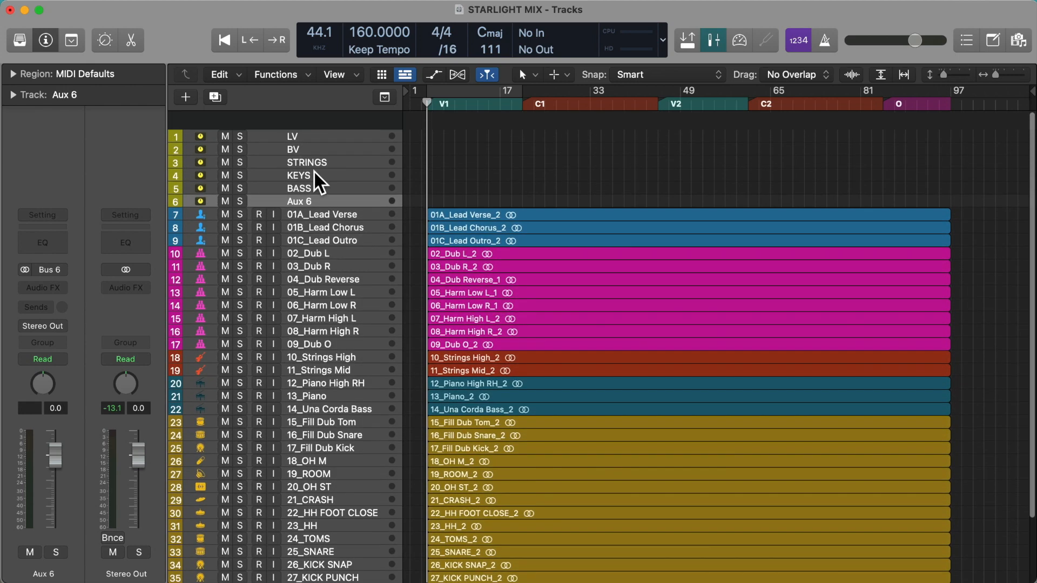
double_click(308, 183)
text(DRUMS)
key(Return)
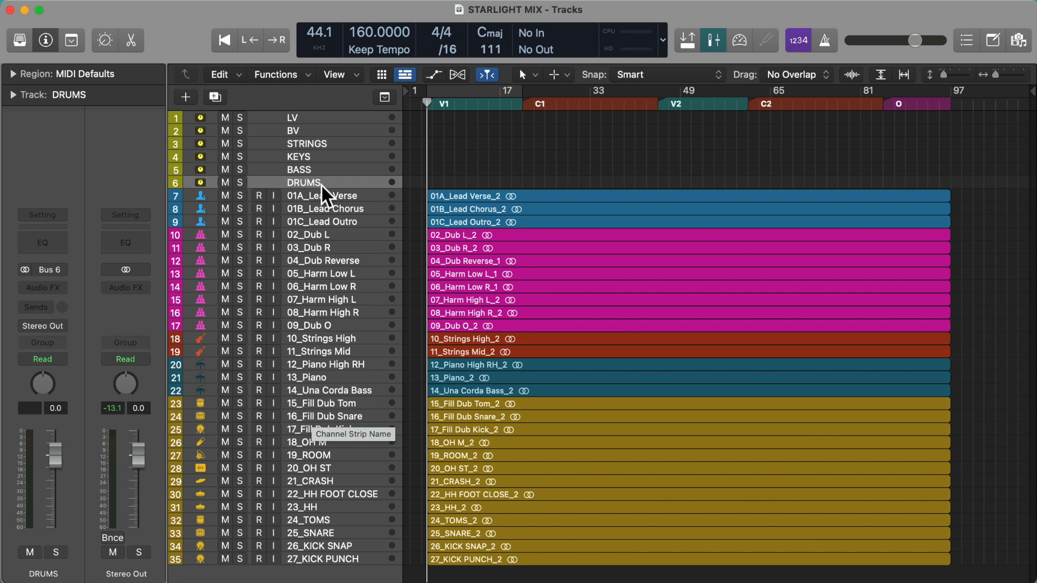
Route the outputs of the LV and BV aux channels to Bus 7
click(317, 116)
shift+click(320, 133)
key(x)
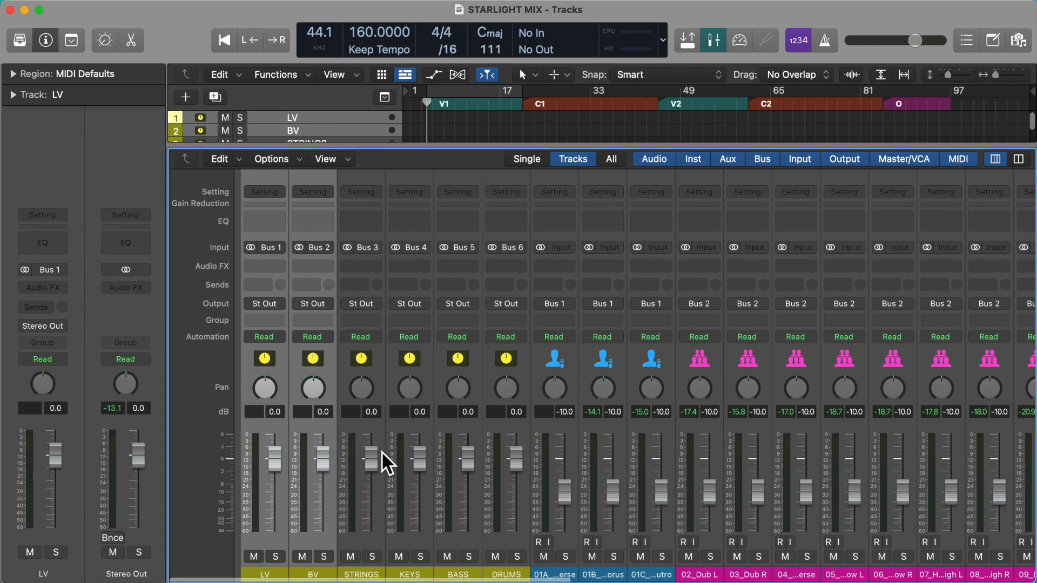
click(305, 303)
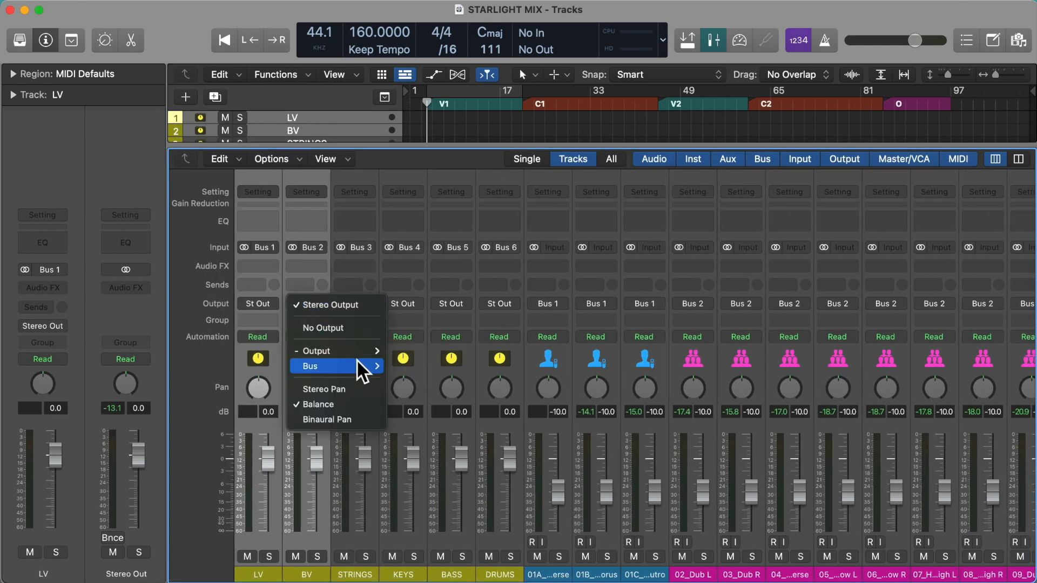
mouse_move(379, 368)
click(470, 140)
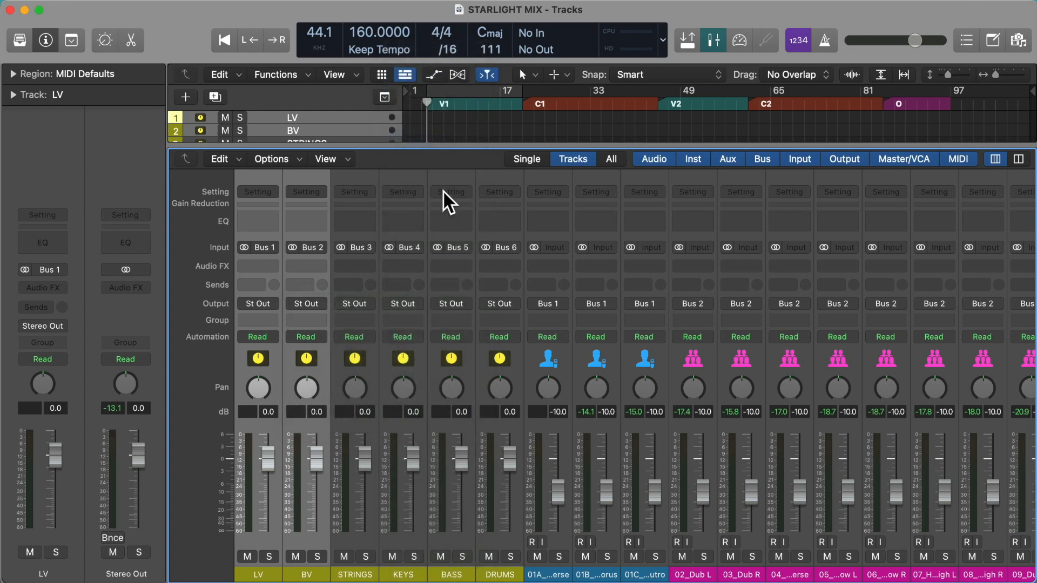
Route the outputs of the STRINGS, KEYS and BASS aux channels to Bus 8
click(357, 357)
shift+click(441, 355)
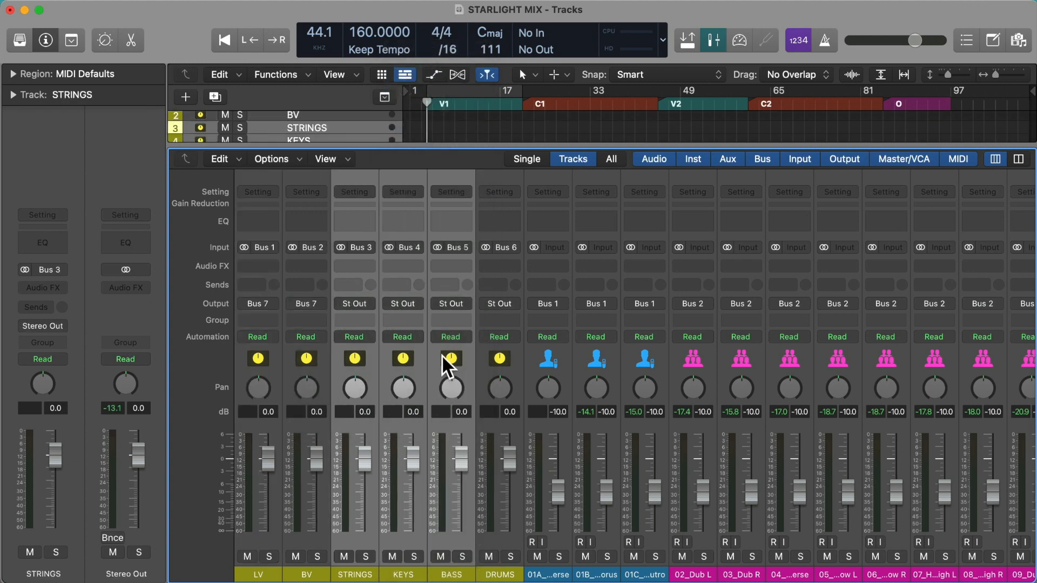
click(357, 304)
mouse_move(399, 367)
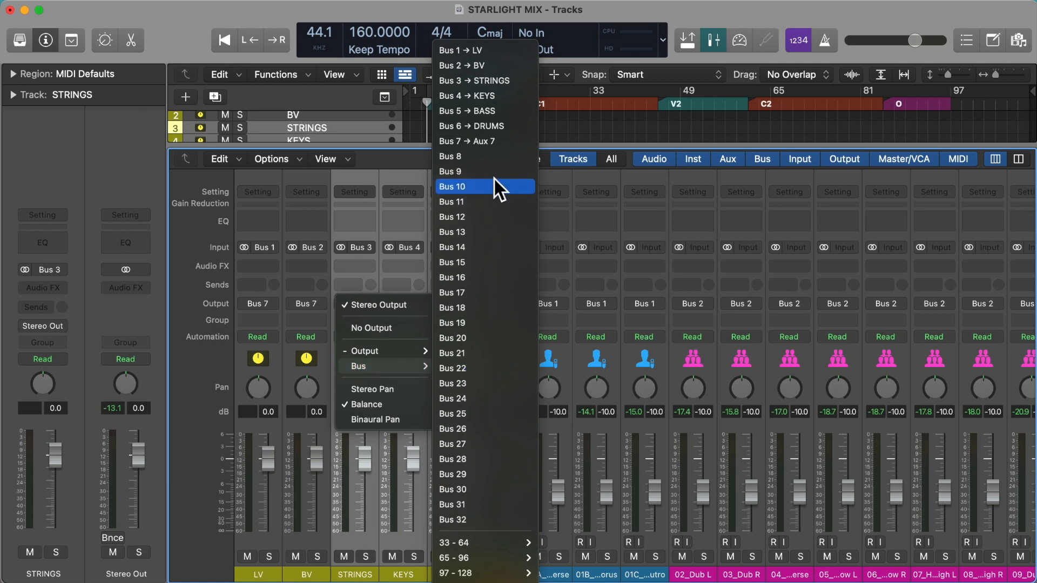
click(495, 160)
Create tracks for the Aux 7 and Aux 8 channels
click(485, 356)
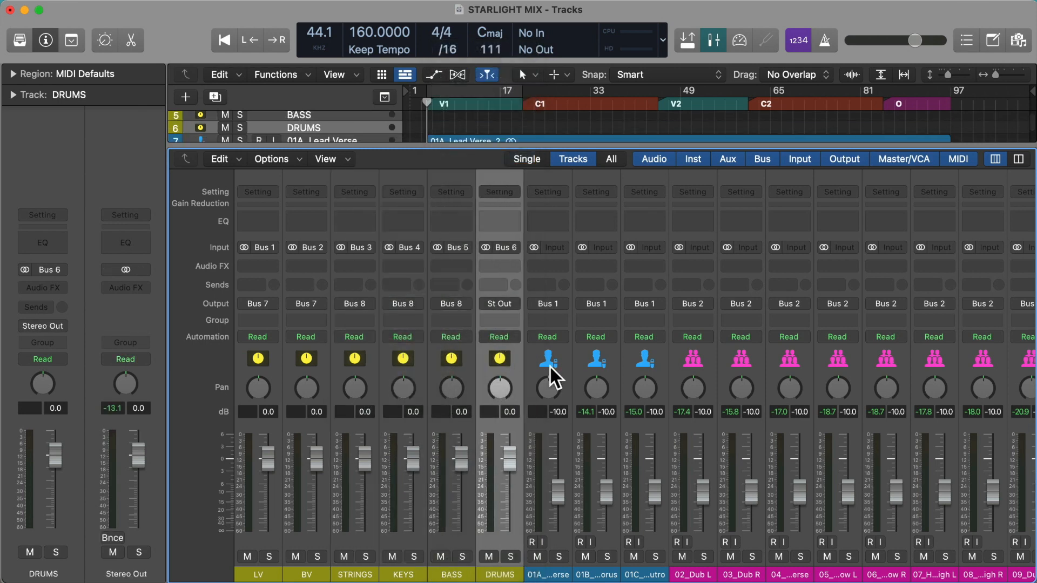
scroll(550, 366, right, 10)
scroll(432, 364, right, 6)
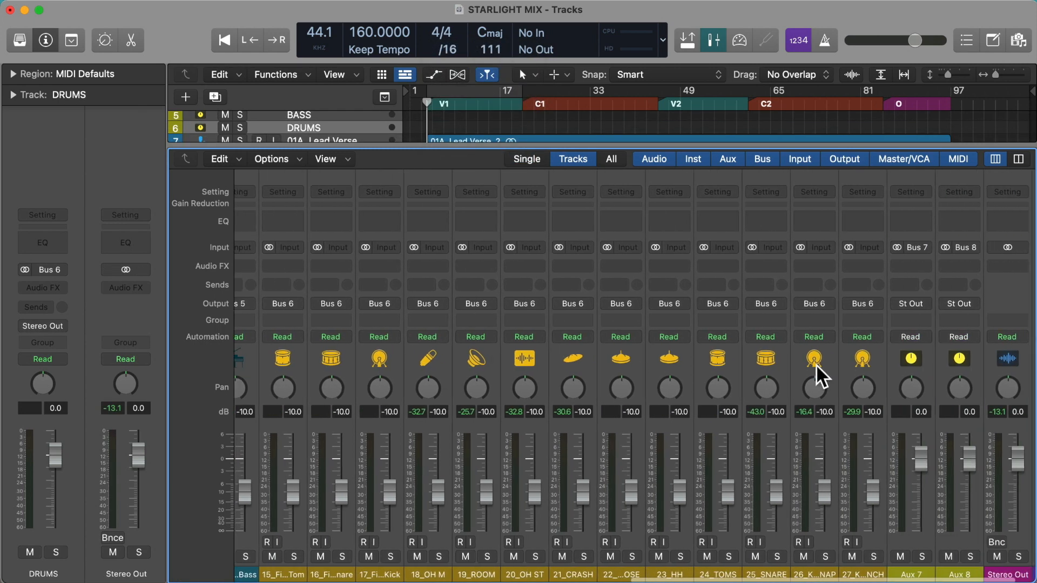
drag(852, 357, 901, 357)
right_click(900, 357)
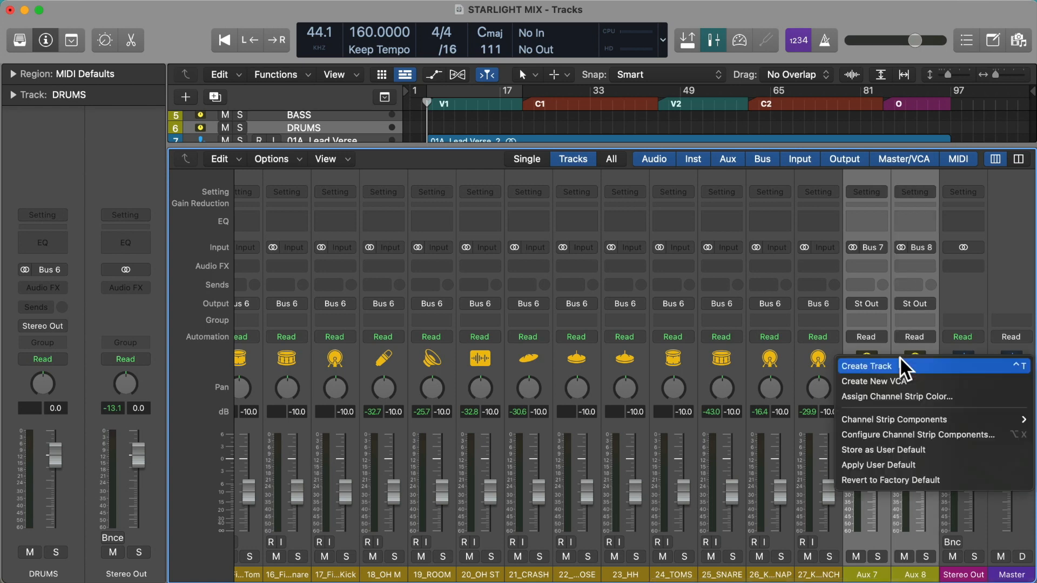
click(900, 359)
Move the Aux 7 and Aux 8 tracks to the top of the track list, above LV
key(x)
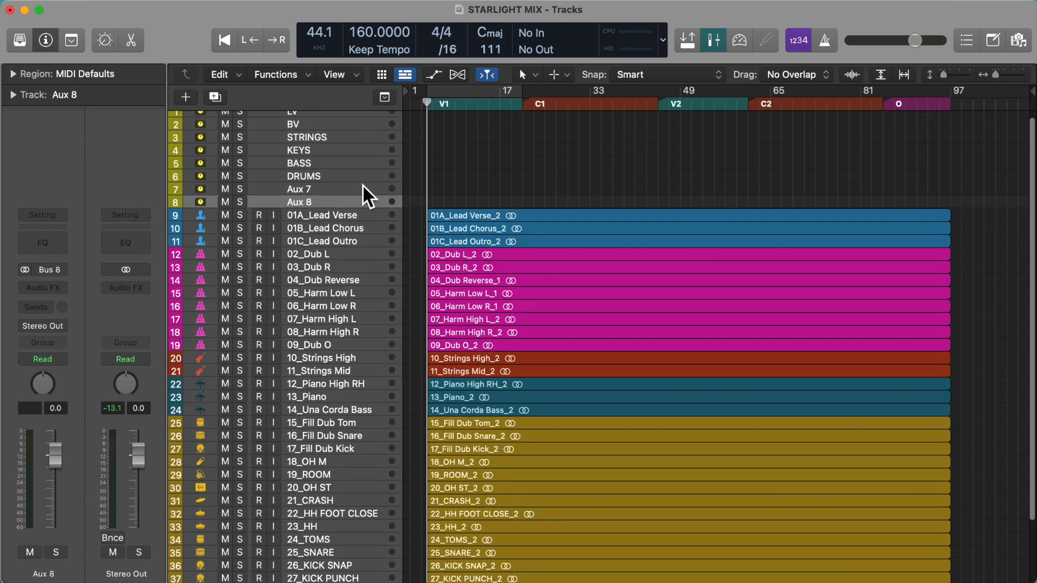
shift+click(331, 189)
scroll(341, 189, up, 1)
drag(334, 193, 313, 114)
Rename the Aux 7 track as VOX and the Aux 8 track as INST
double_click(311, 115)
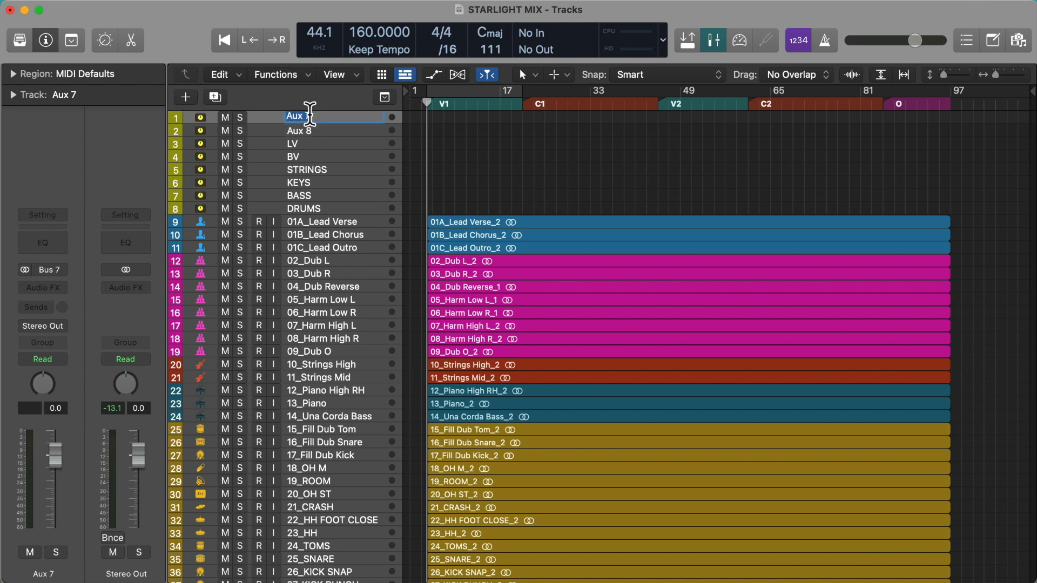
text(VOX)
key(Return)
double_click(304, 130)
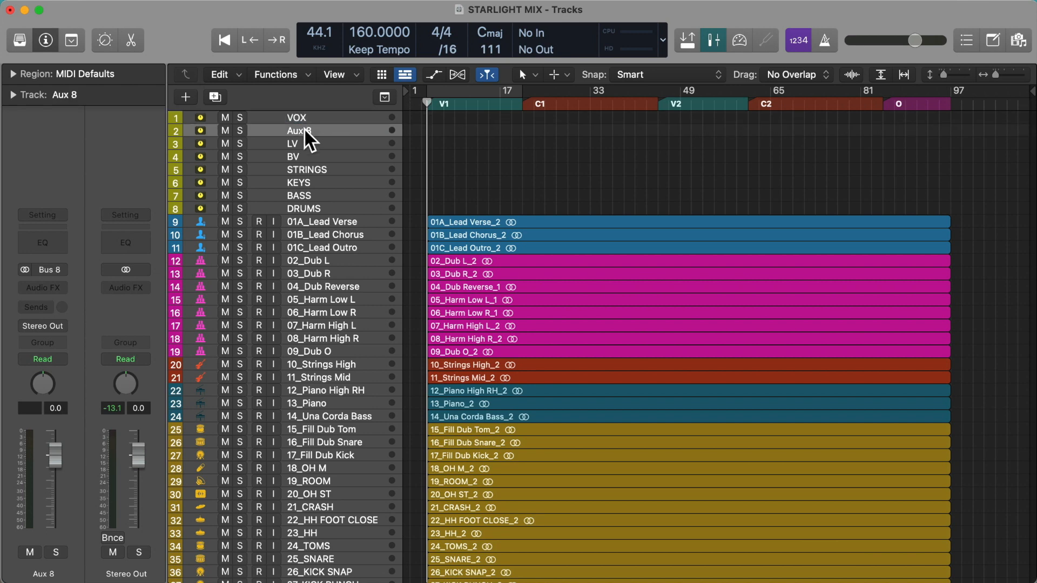
text(INST)
key(Return)
Move the DRUMS track directly below INST and color the VOX, INST and DRUMS tracks dark orange
drag(320, 205, 319, 137)
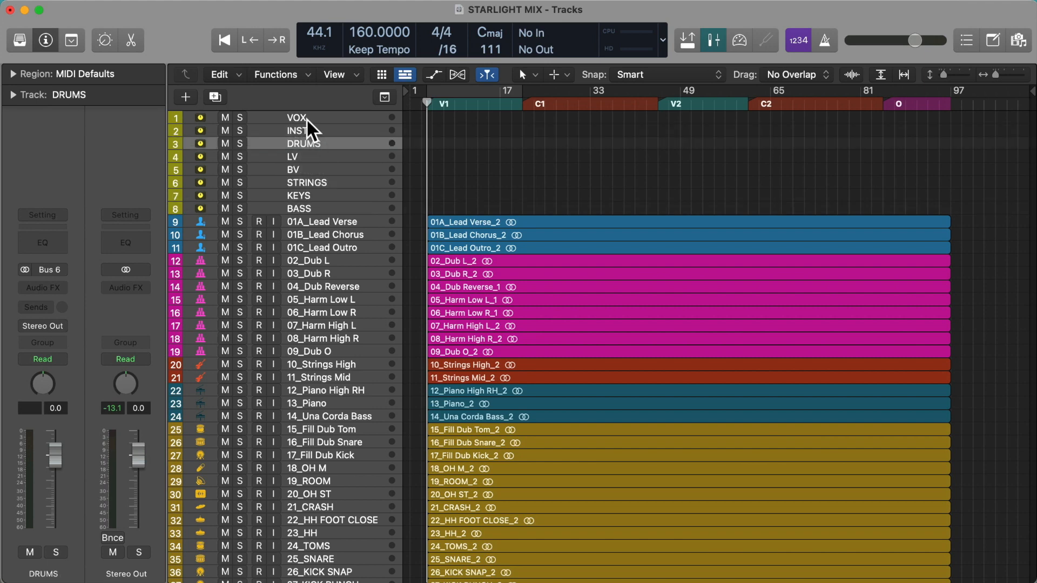
shift+click(306, 118)
key(alt+c)
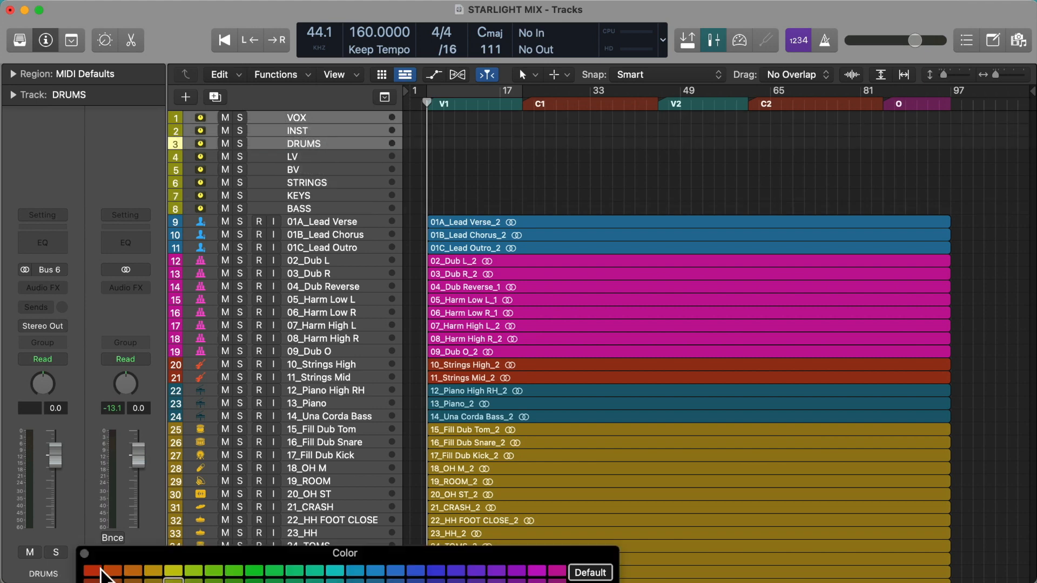
drag(116, 555, 130, 505)
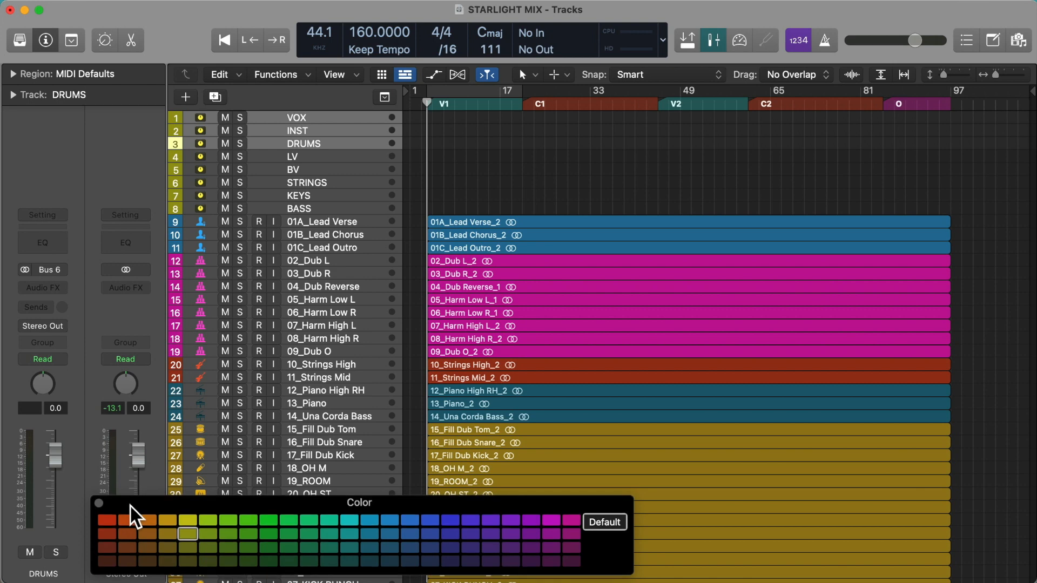
click(130, 533)
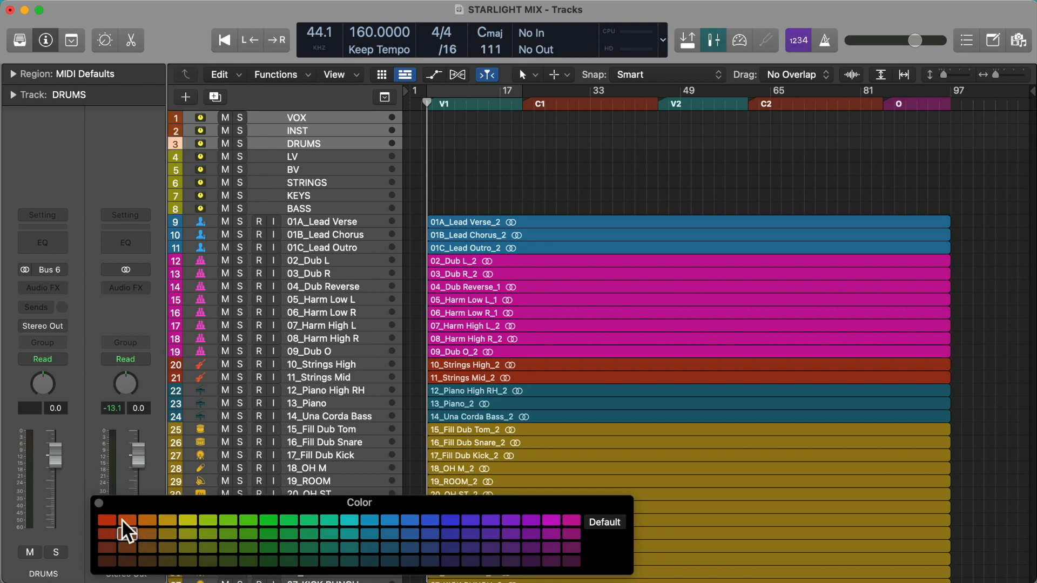
Color the LV, BV, STRINGS, KEYS and BASS tracks green and close the color palette
click(309, 155)
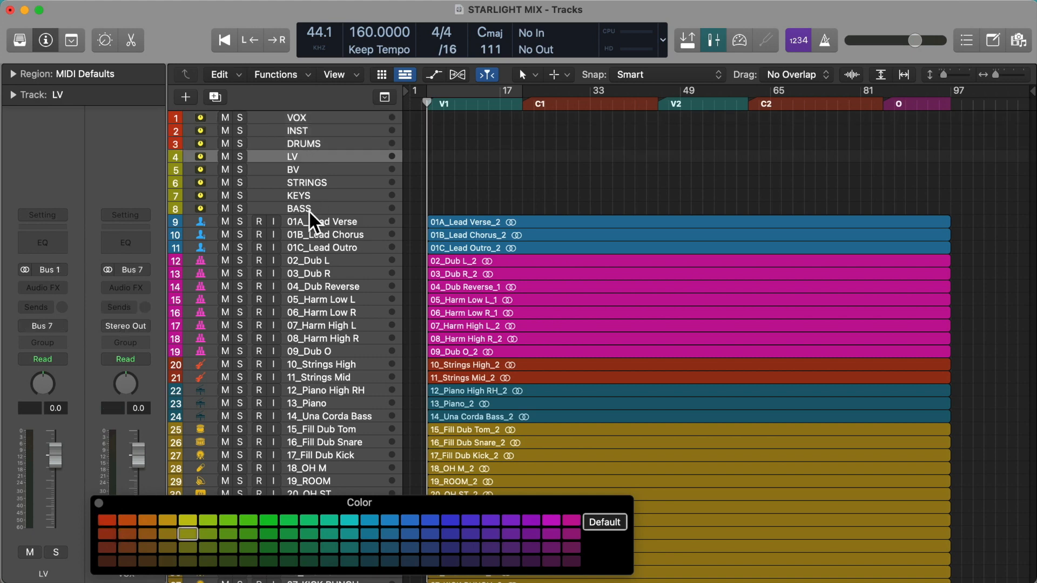
shift+click(308, 208)
click(268, 520)
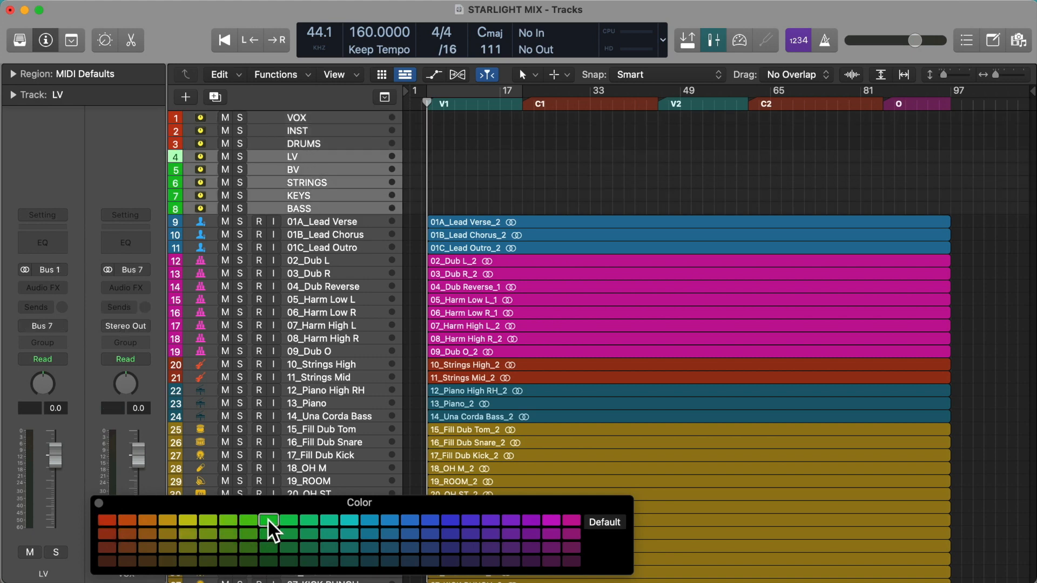
click(100, 504)
Review the submix and group tracks in the track list, and examine their mixer routing through to the Stereo Out channel
click(328, 120)
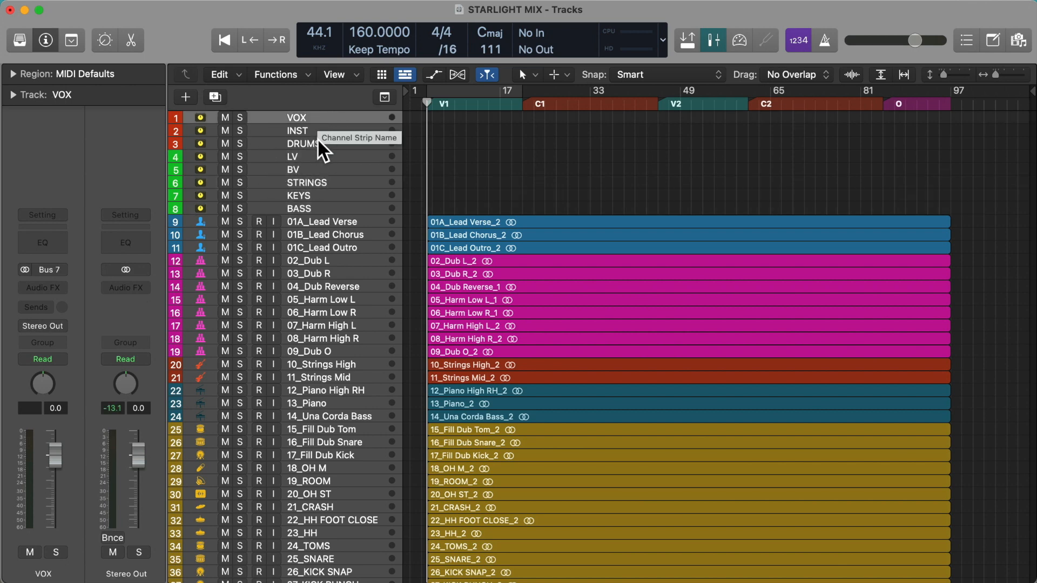
click(292, 156)
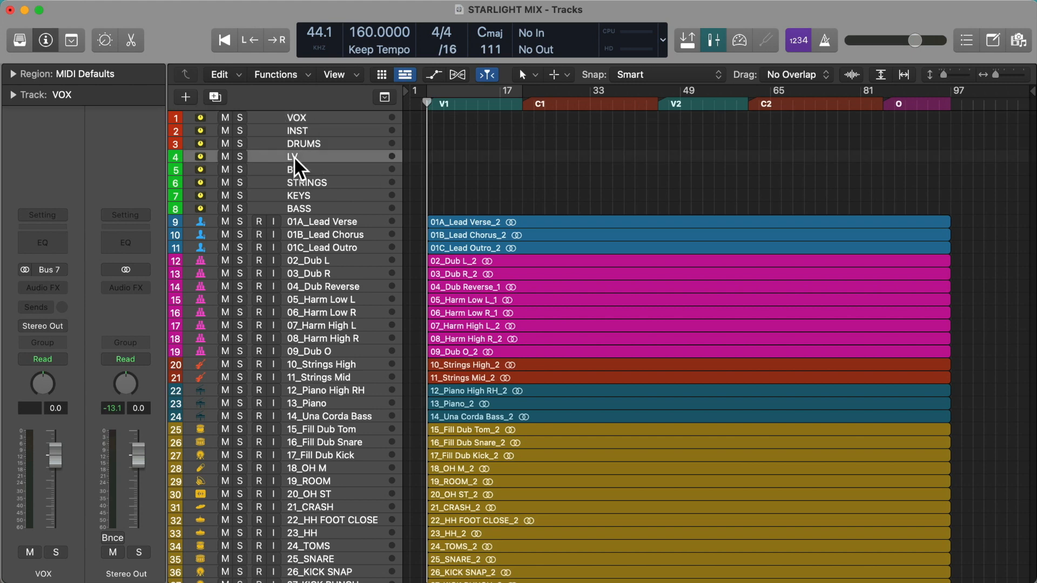
shift+click(308, 207)
scroll(328, 295, down, 5)
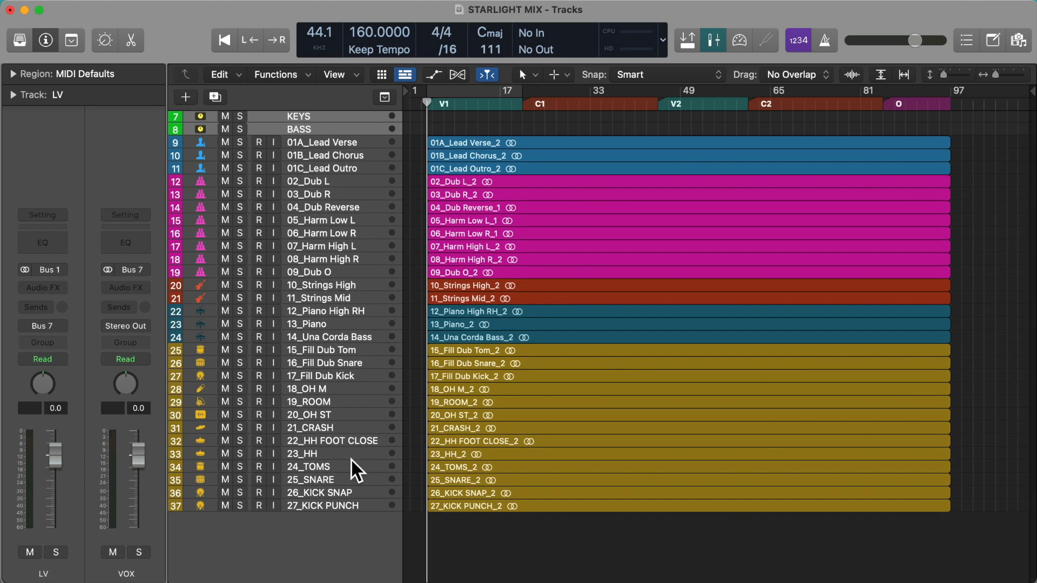
scroll(351, 459, up, 5)
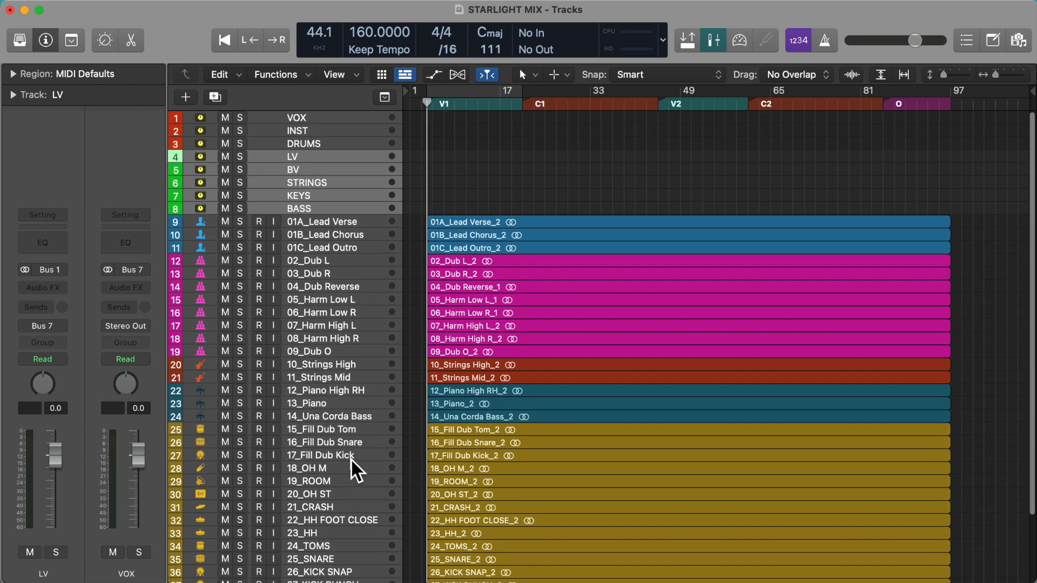
click(335, 118)
key(x)
scroll(595, 421, right, 10)
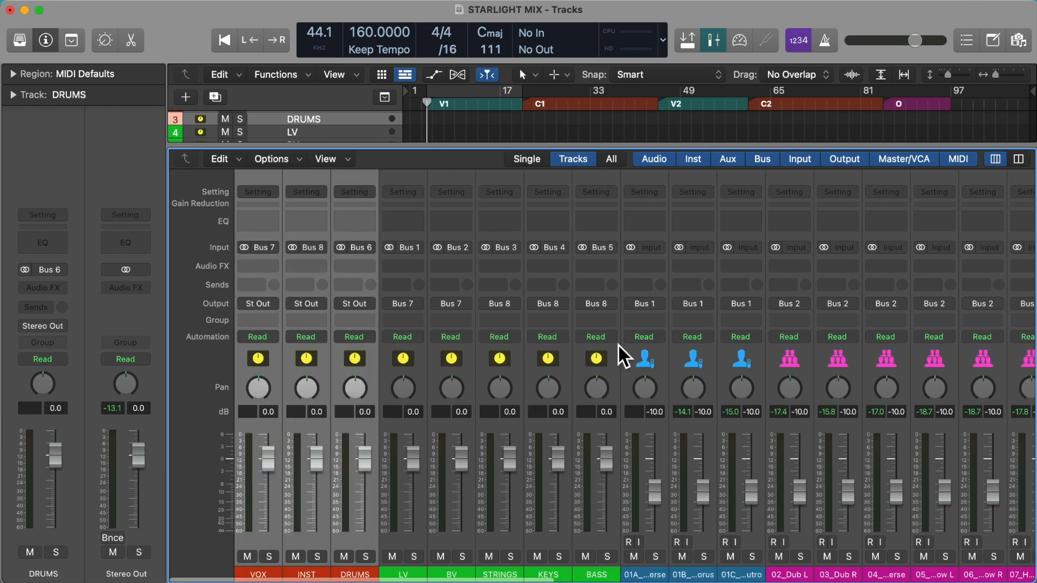
click(580, 353)
click(366, 356)
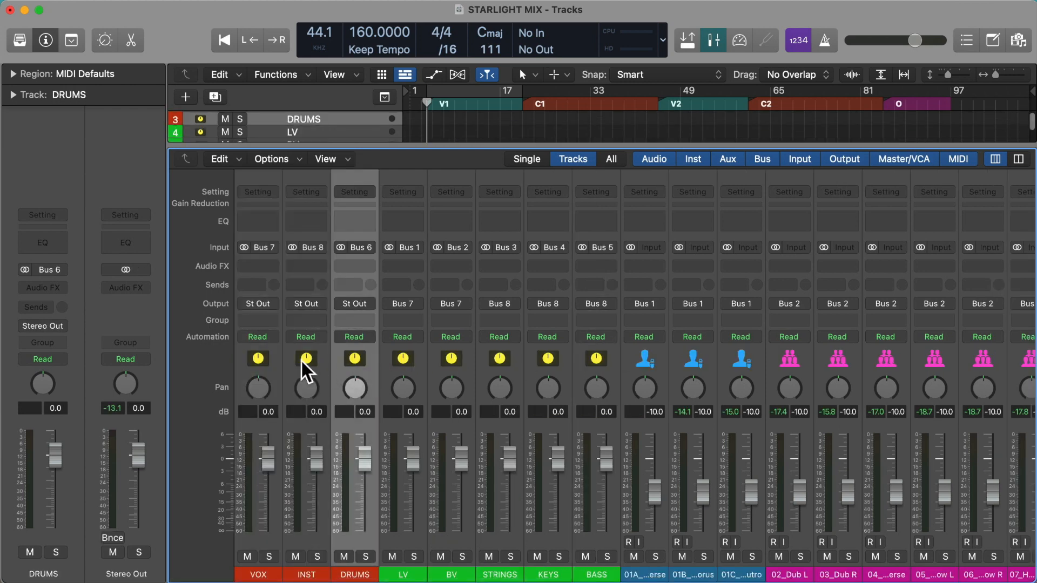
shift+click(273, 357)
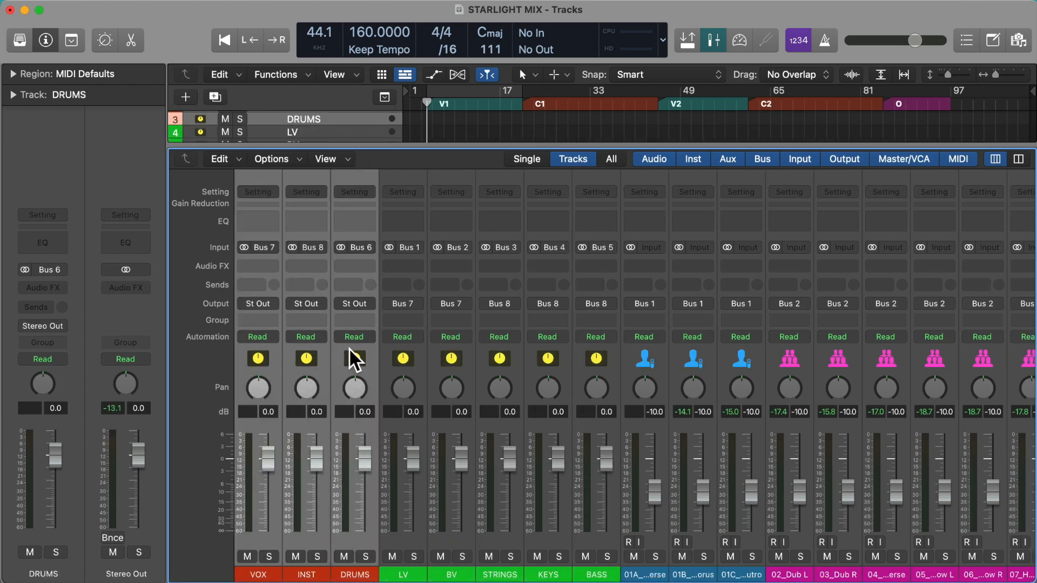
scroll(454, 351, right, 10)
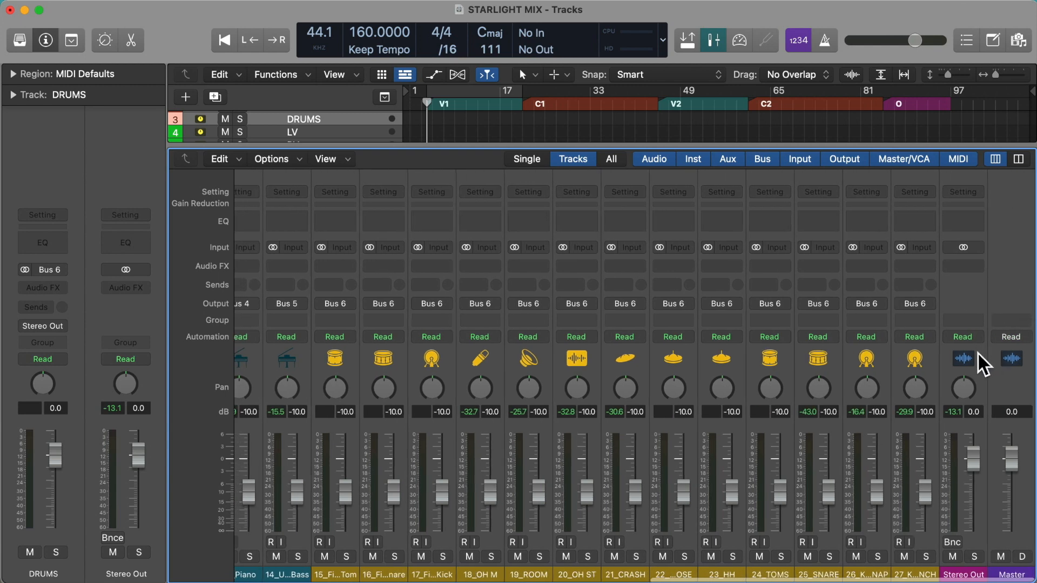
click(978, 353)
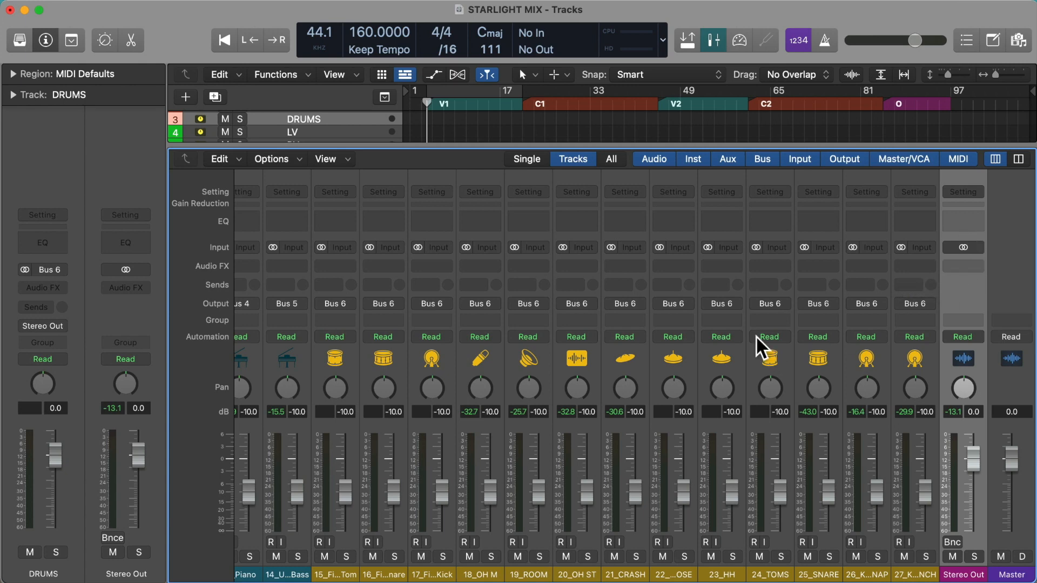
Try to set the input of the VOX, INST and DRUMS channels to Bus 9
scroll(756, 335, left, 20)
drag(361, 353, 267, 355)
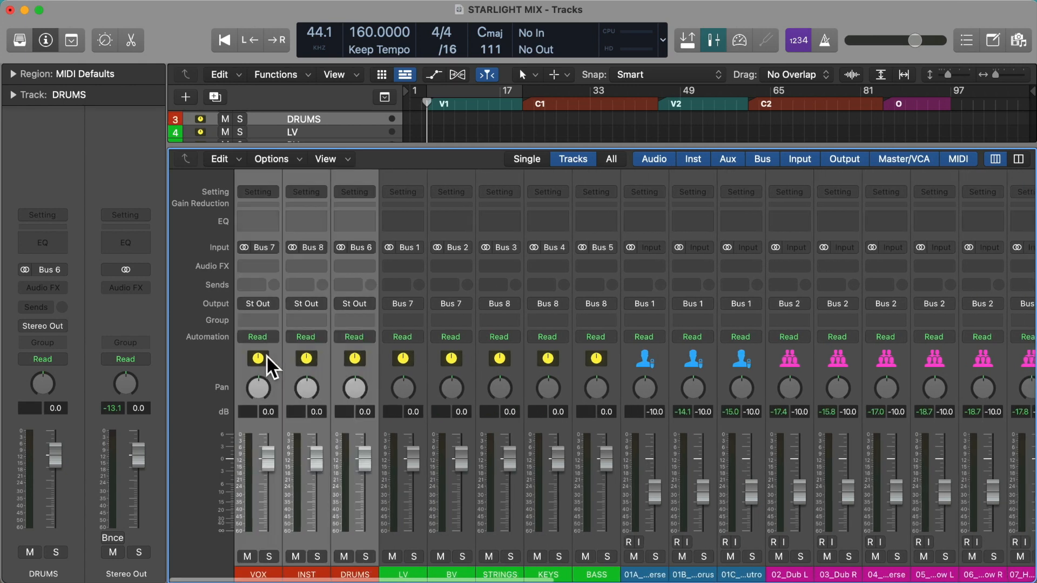
click(269, 247)
mouse_move(302, 298)
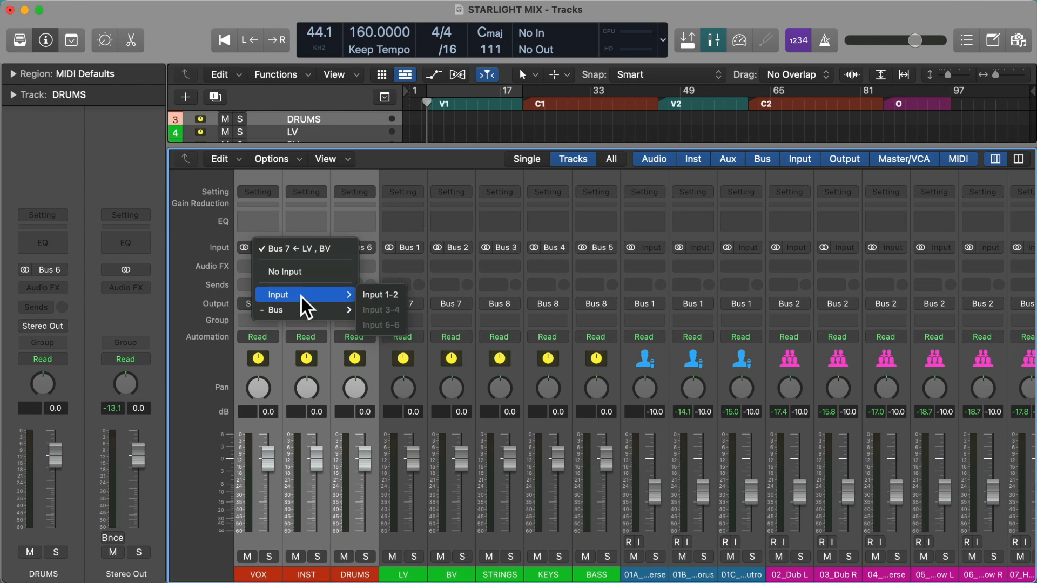
click(455, 174)
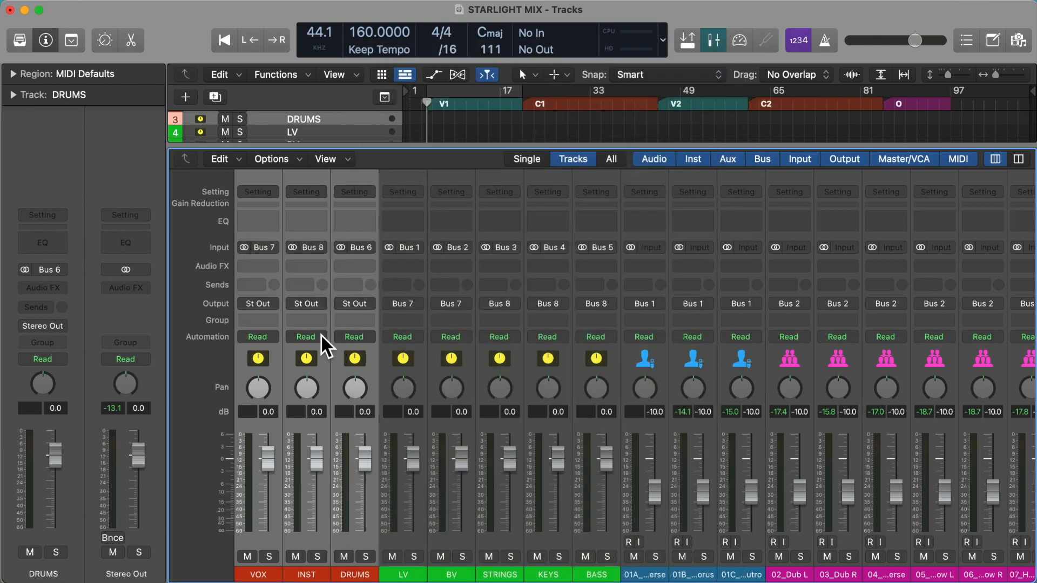
Check the mixer and track list for a new Bus 9 aux channel, and undo the input change
scroll(364, 353, right, 20)
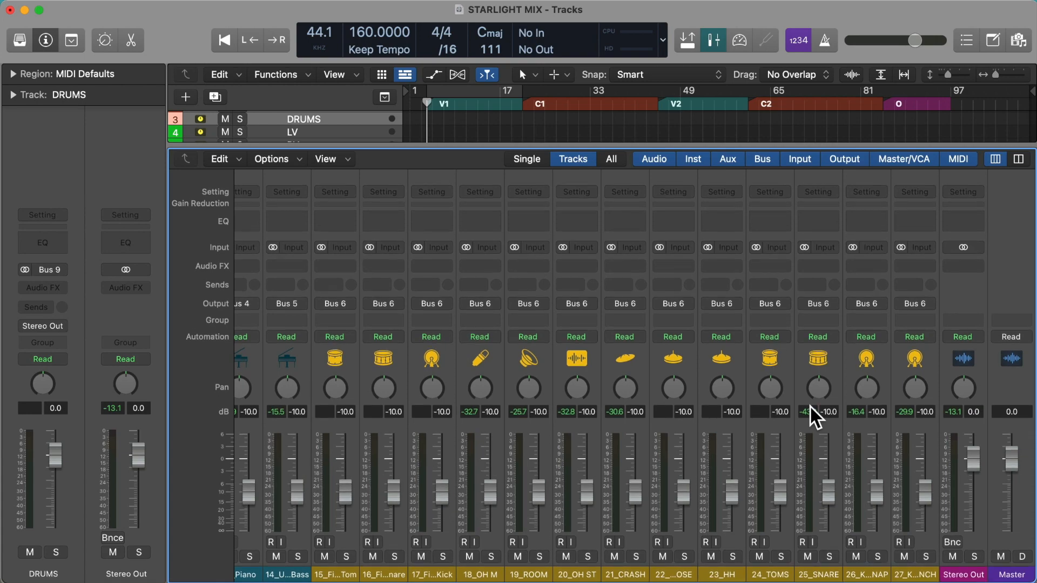
scroll(810, 405, left, 15)
scroll(809, 405, left, 10)
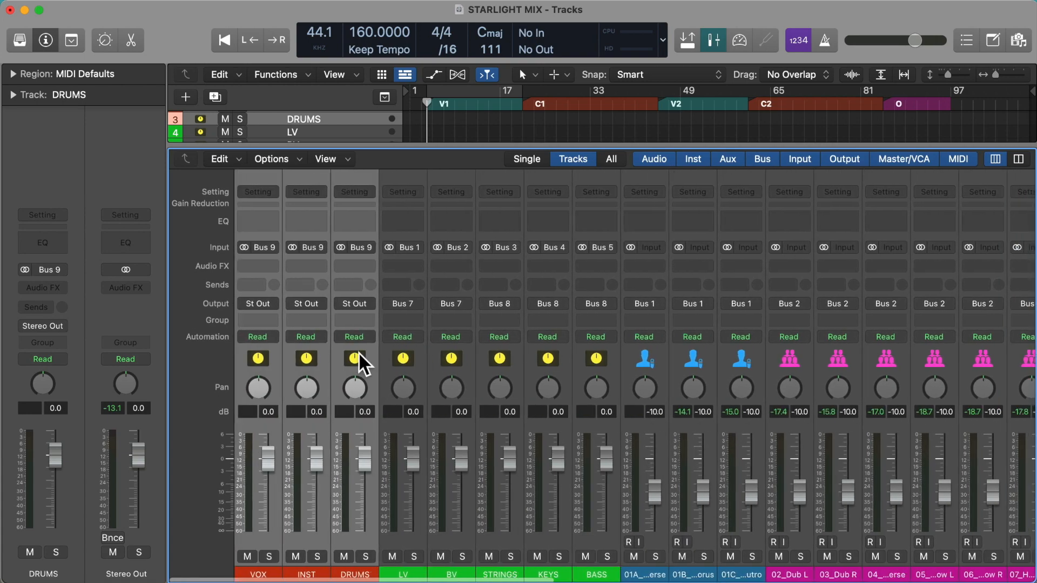
key(x)
scroll(370, 425, up, 2)
scroll(370, 424, down, 8)
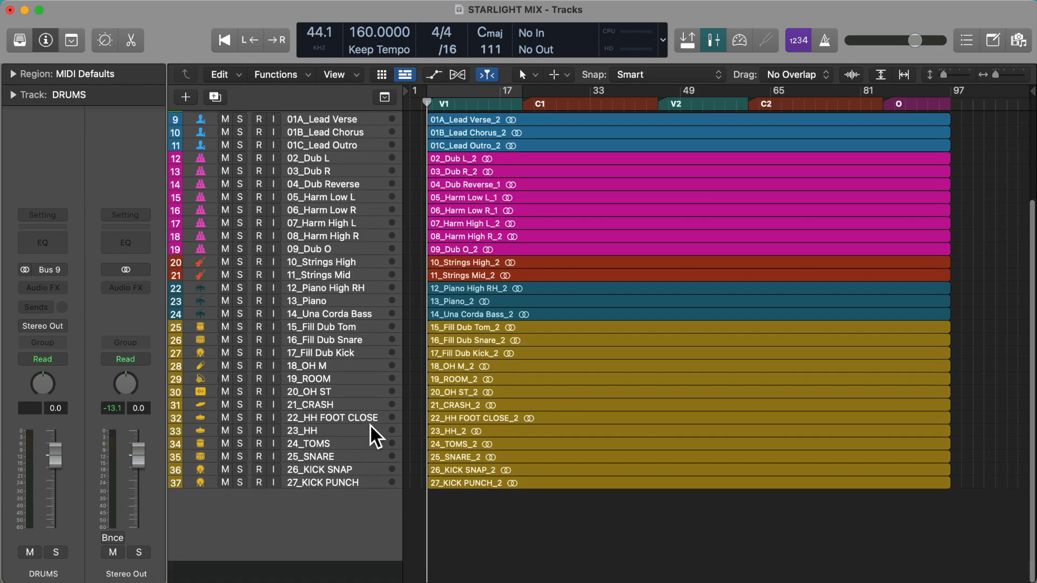
scroll(370, 425, up, 8)
key(x)
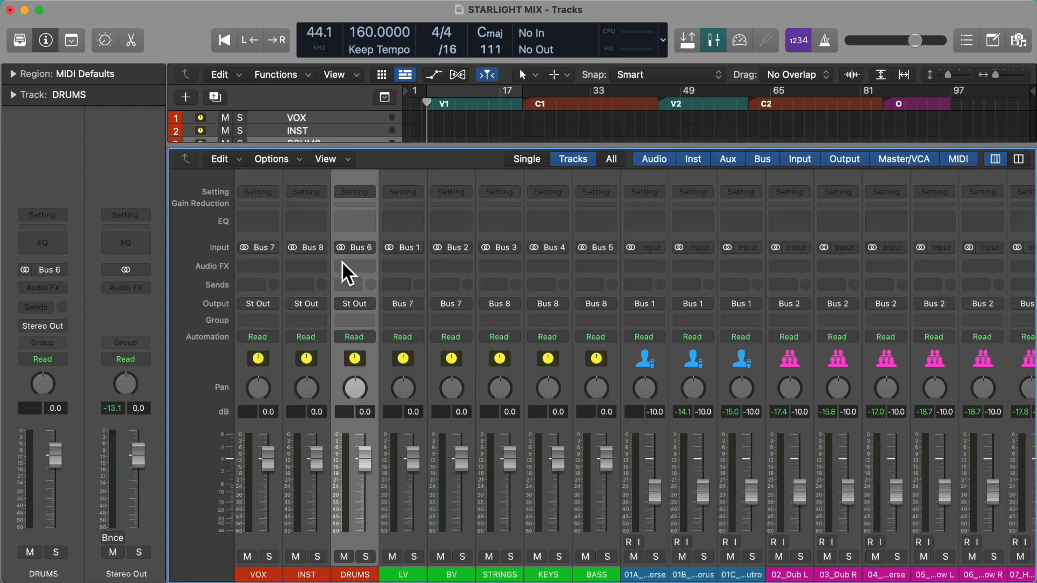
Try to route the VOX, INST and DRUMS outputs to Bus 9, and undo the routing changes made to these channels
shift+click(276, 361)
click(264, 302)
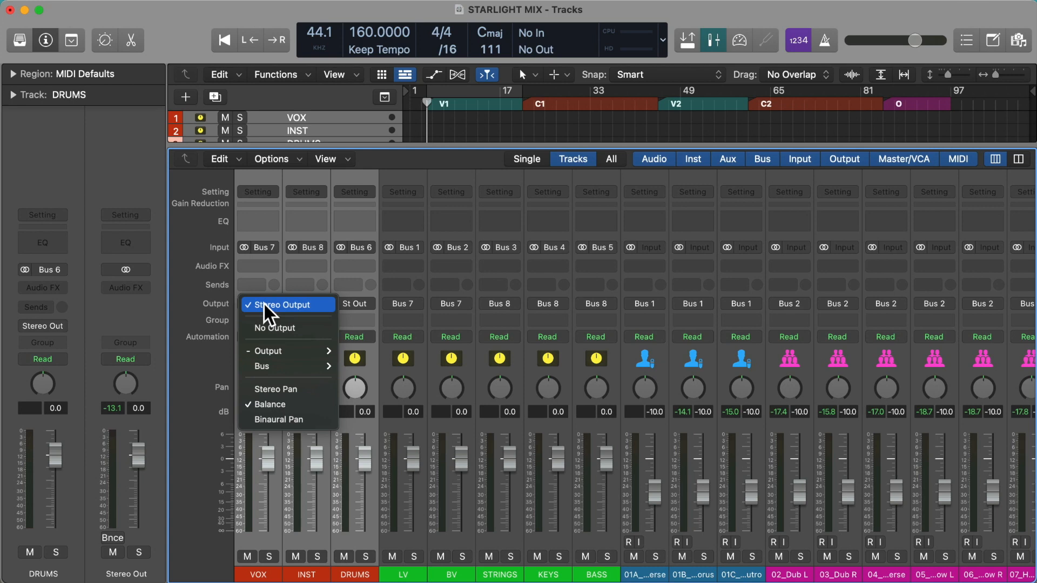
click(263, 302)
click(266, 247)
click(276, 243)
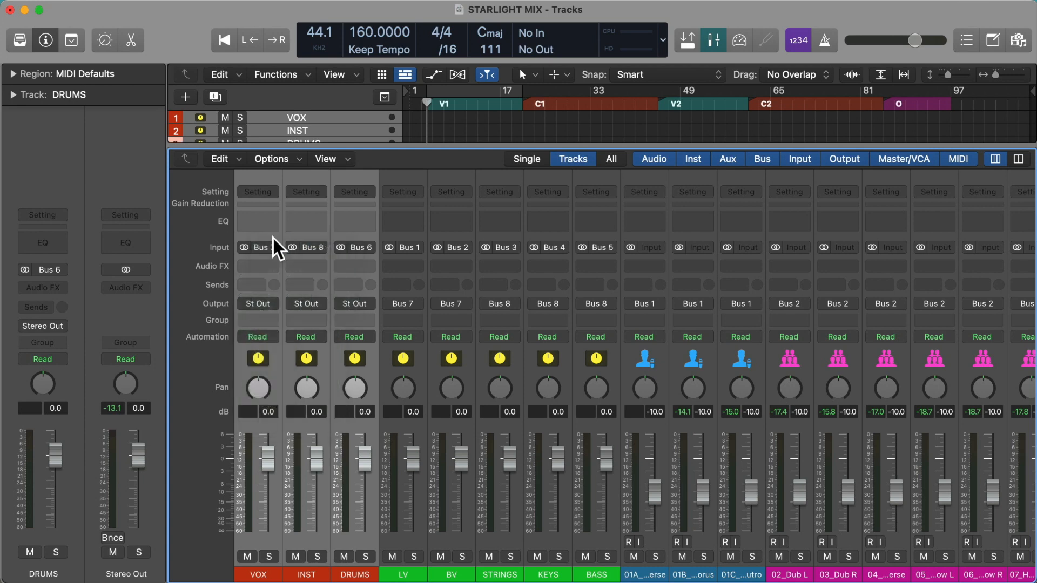
click(264, 305)
mouse_move(331, 365)
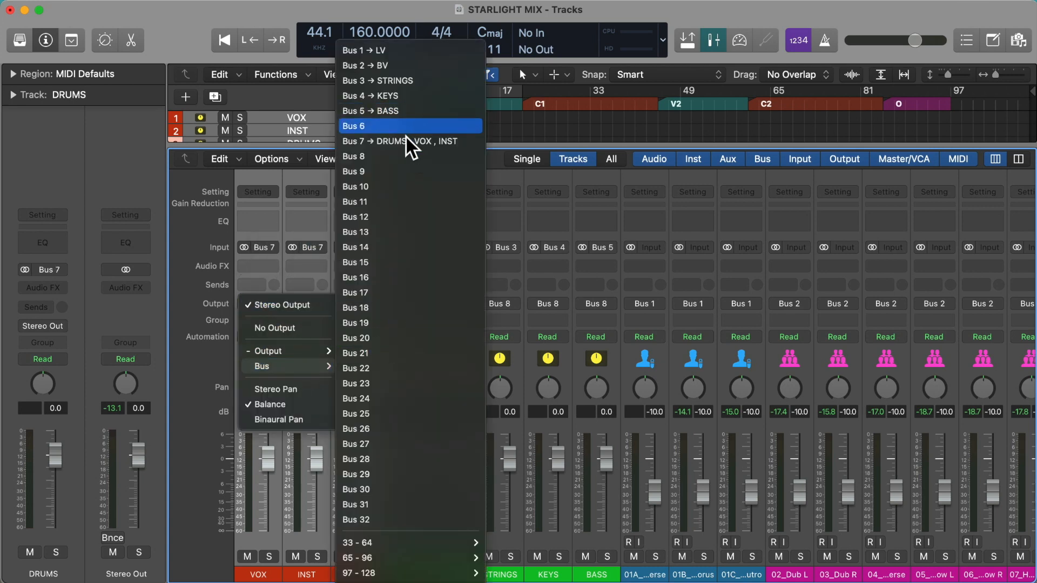
click(393, 174)
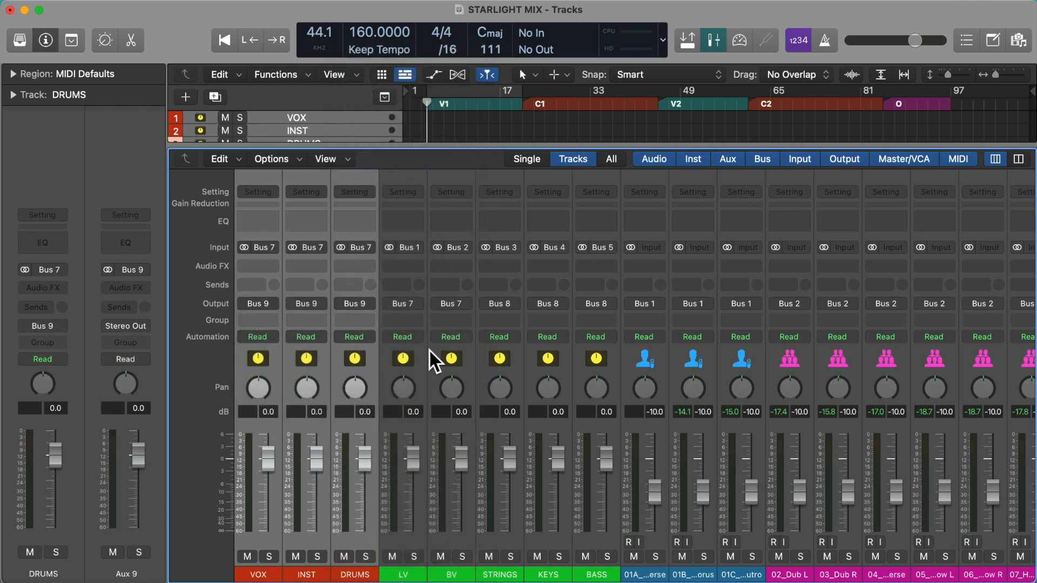
key(super+z)
key(super+z)
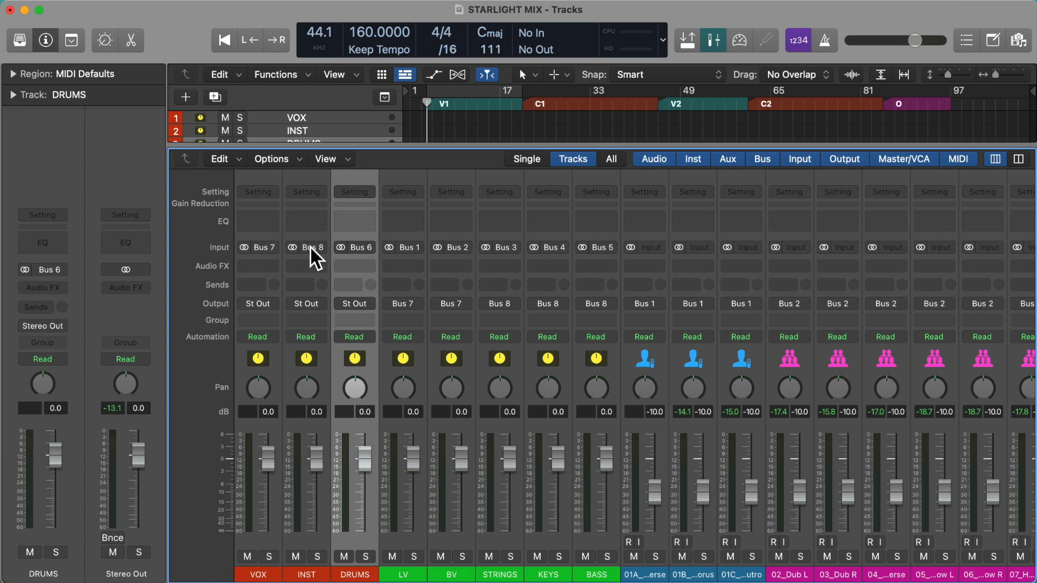
Route the outputs of the VOX, INST and DRUMS channels to Bus 9
click(268, 354)
shift+click(352, 360)
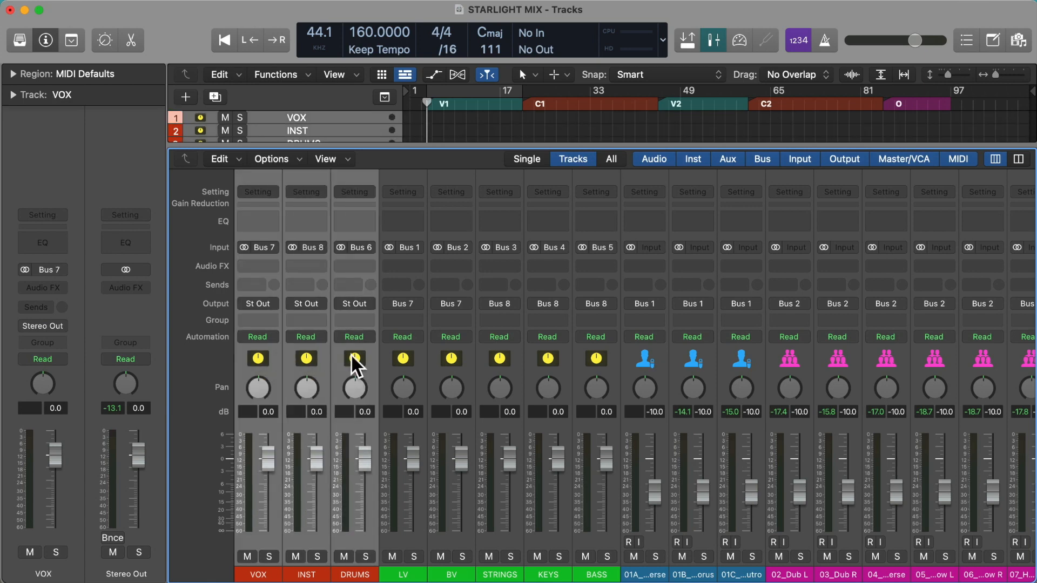
click(365, 303)
mouse_move(378, 365)
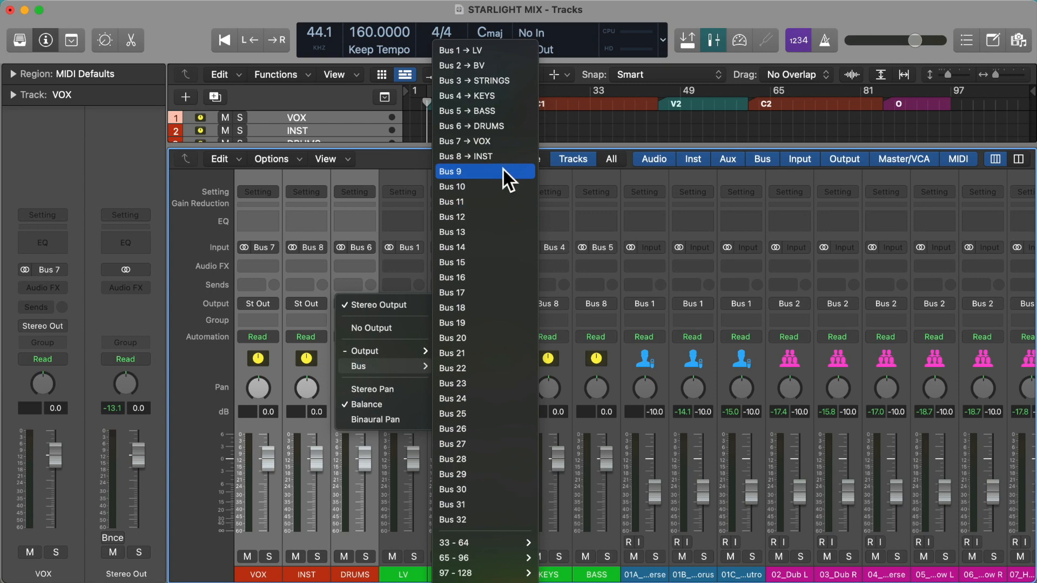
click(503, 168)
key(x)
key(x)
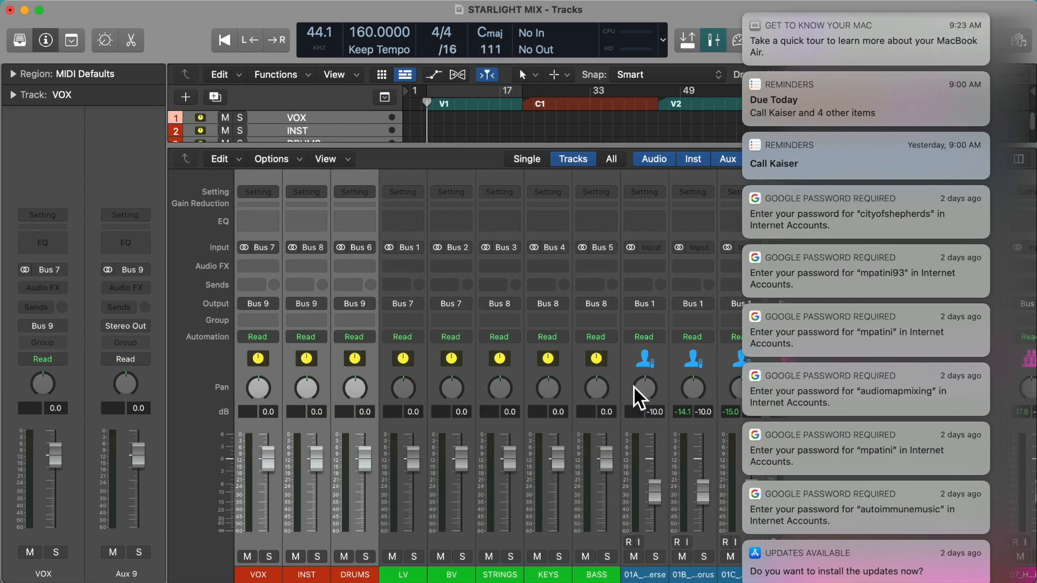
Create a track for the Aux 9 channel and return to the track list
scroll(632, 387, right, 15)
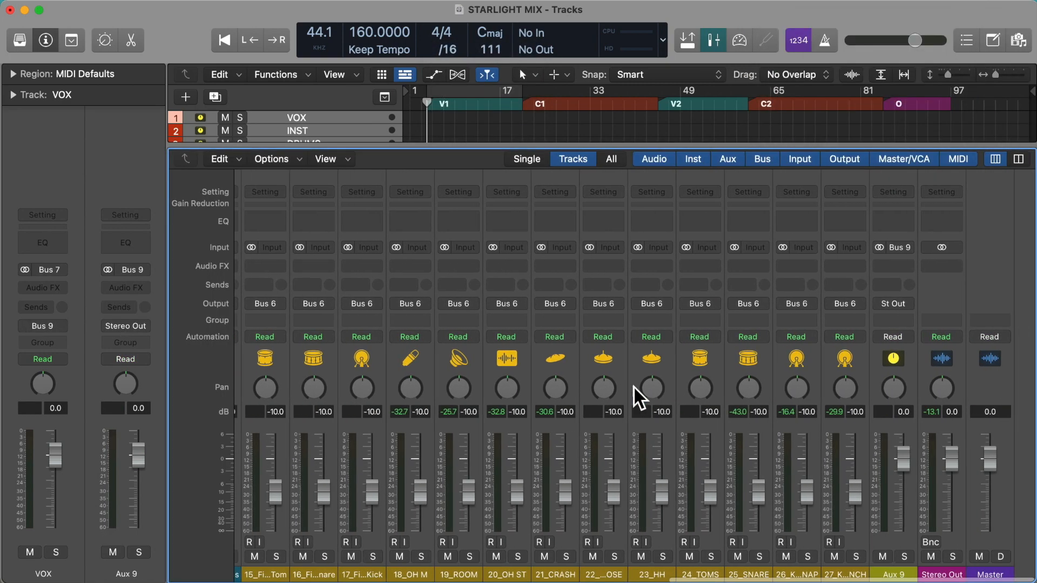
click(915, 359)
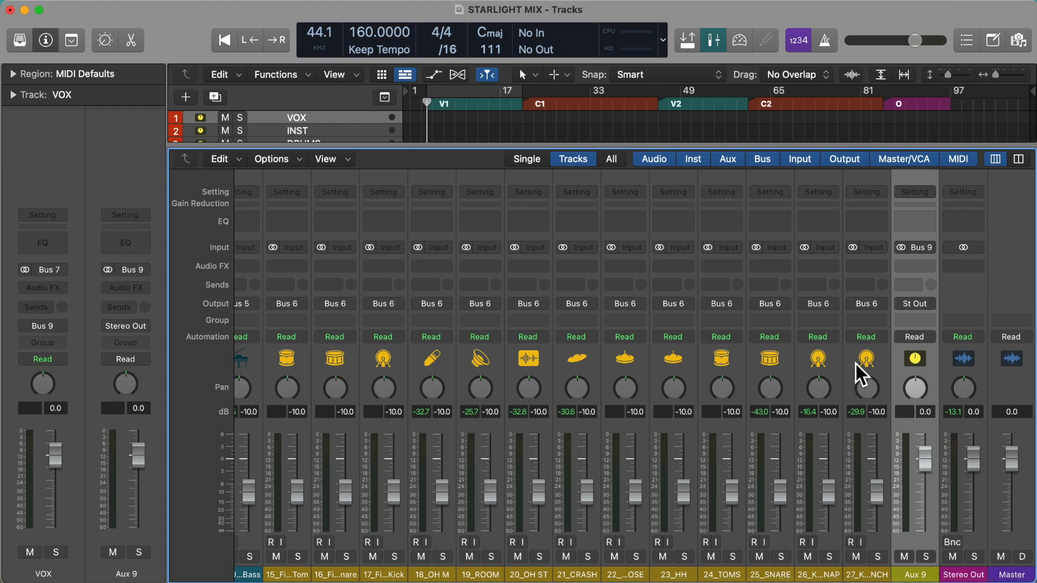
right_click(933, 375)
click(932, 382)
key(x)
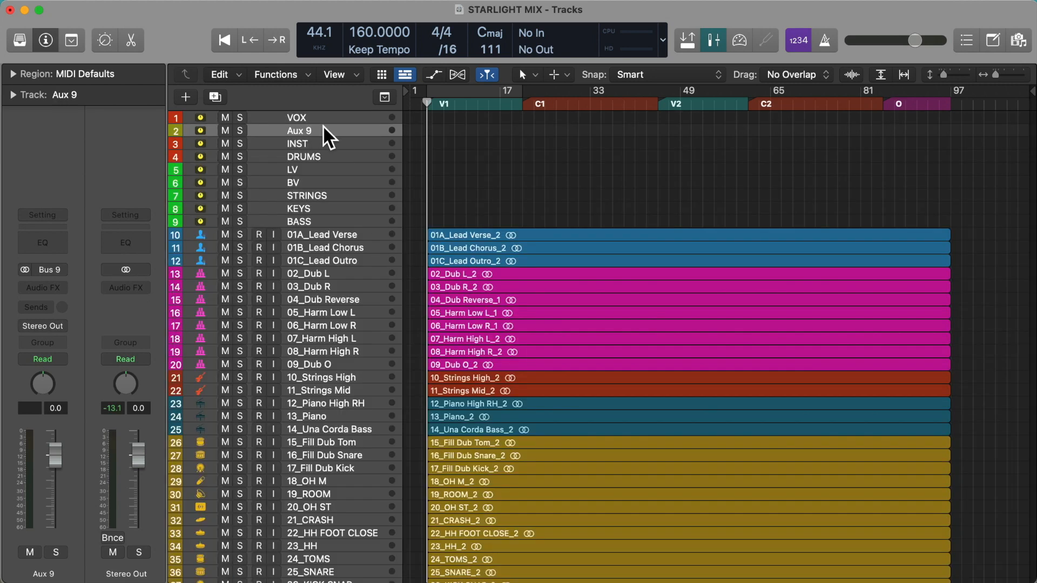
Move the Aux 9 track to the top of the track list, above VOX, and rename it SUB
drag(323, 129, 307, 111)
double_click(303, 115)
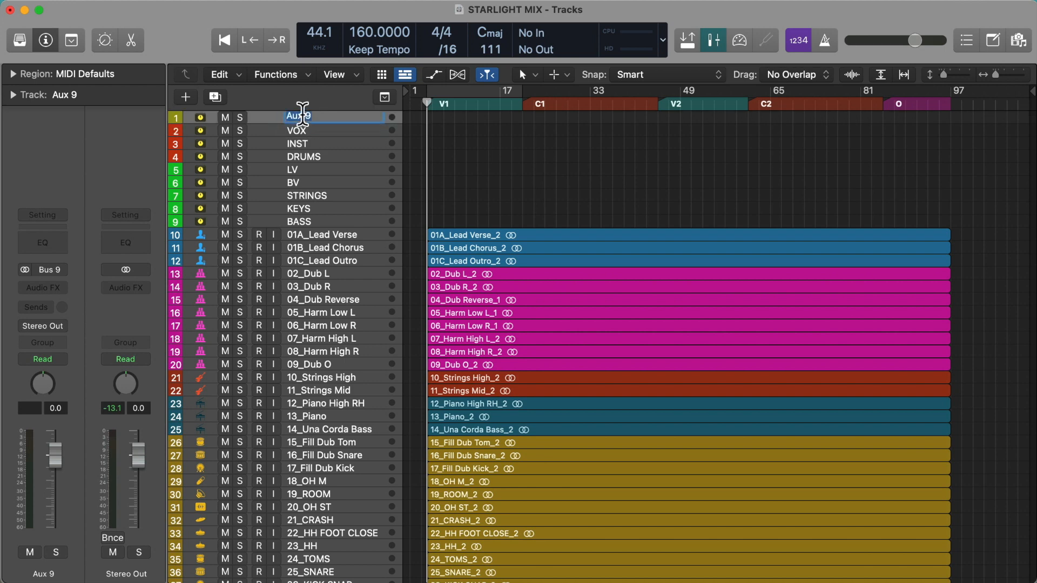
text(SUB)
key(Return)
Color the SUB track dark purple and close the color palette
key(alt+c)
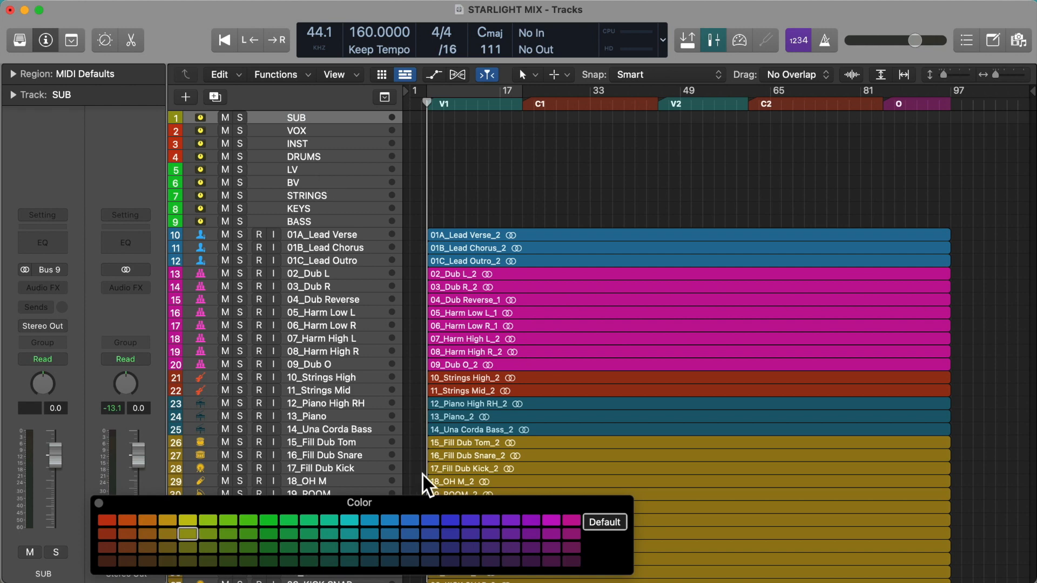
click(532, 562)
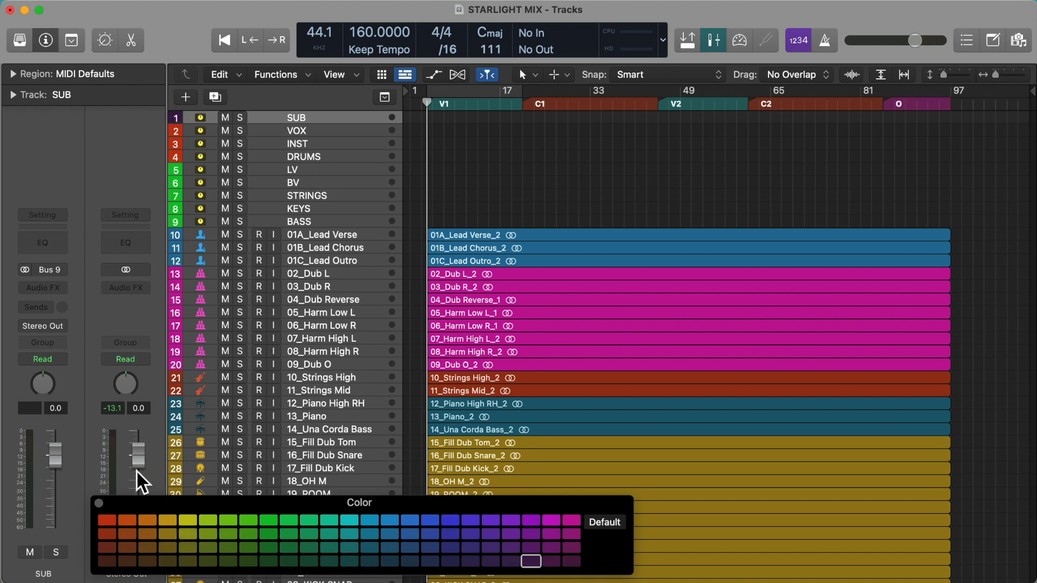
click(100, 502)
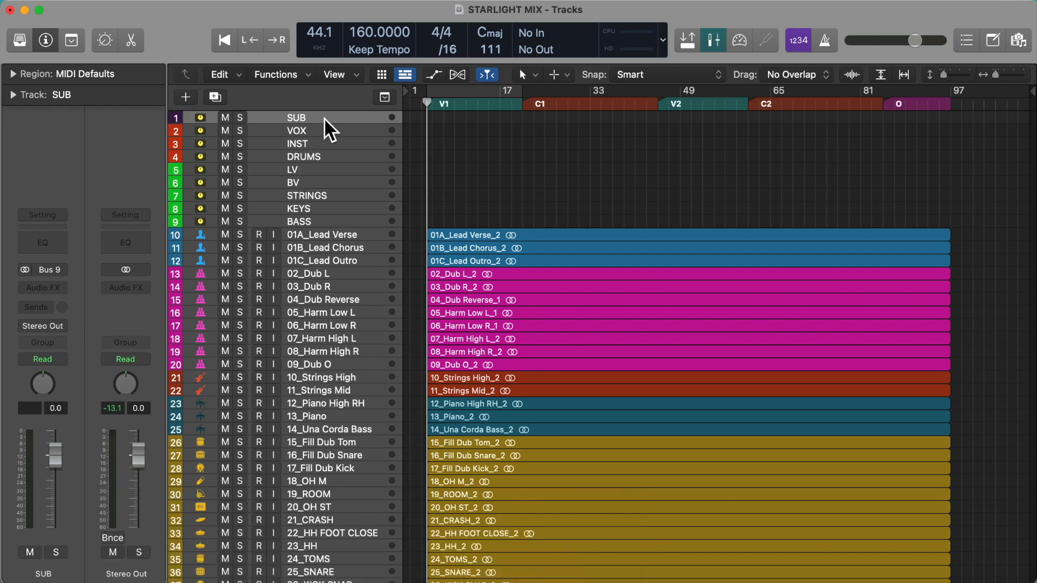
View the SUB channel in the mixer and the Stereo Out and Master channels at its end
key(x)
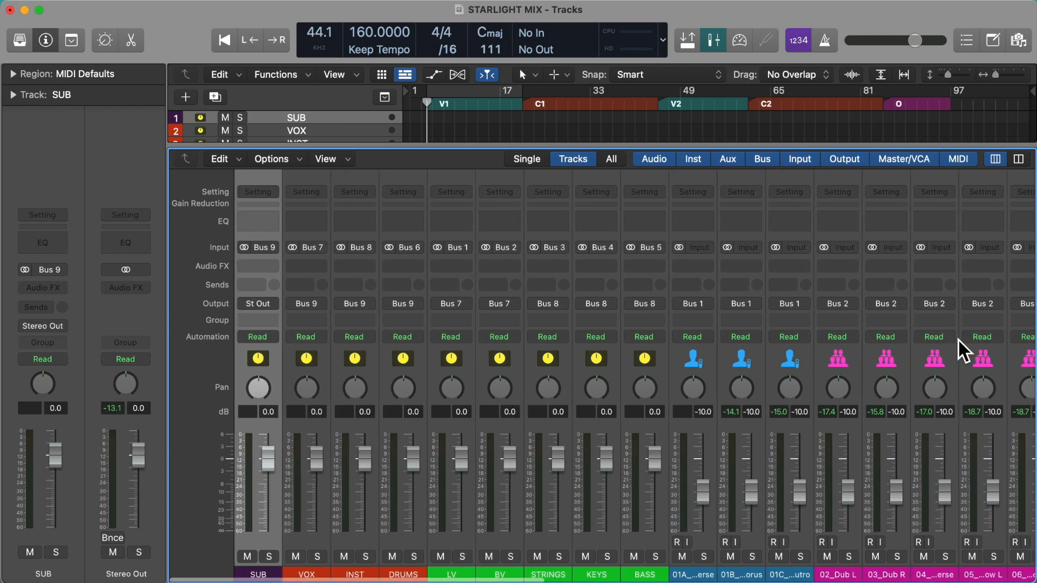
scroll(256, 358, right, 15)
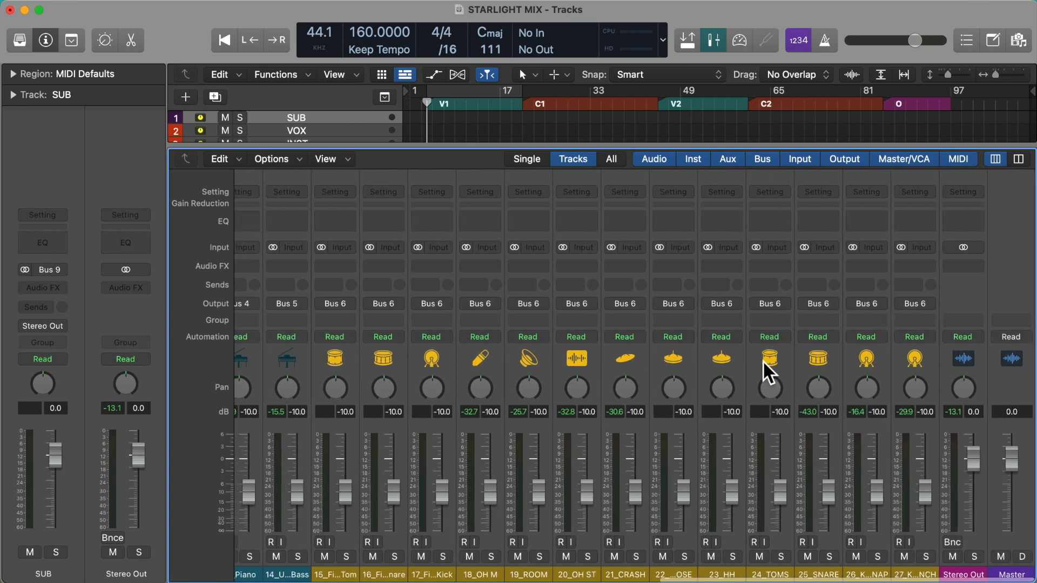
Select the LV, BV, STRINGS, KEYS and BASS aux tracks together and show their channels in the mixer
scroll(762, 361, left, 15)
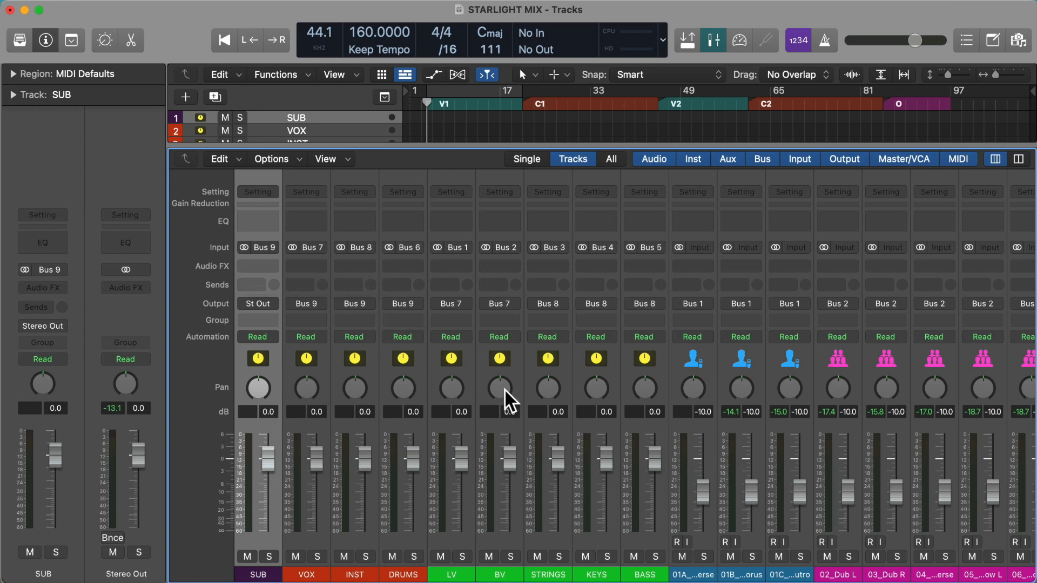
key(x)
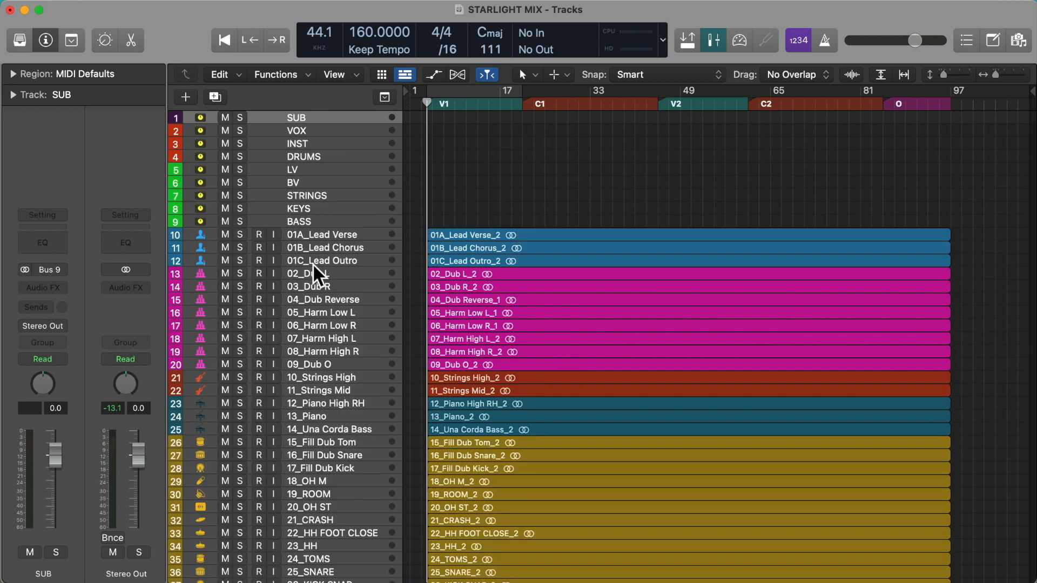
click(319, 169)
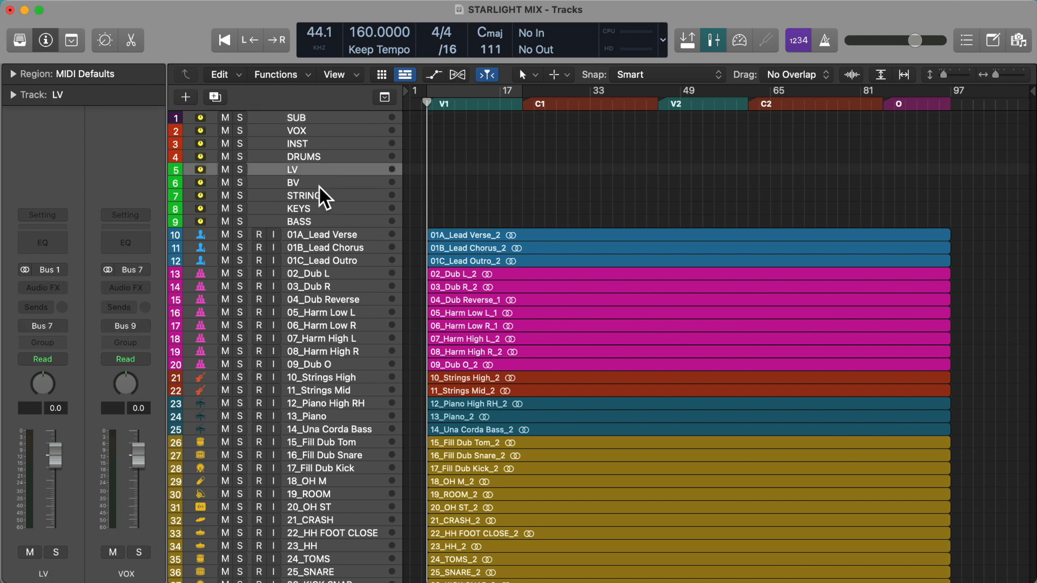
key(x)
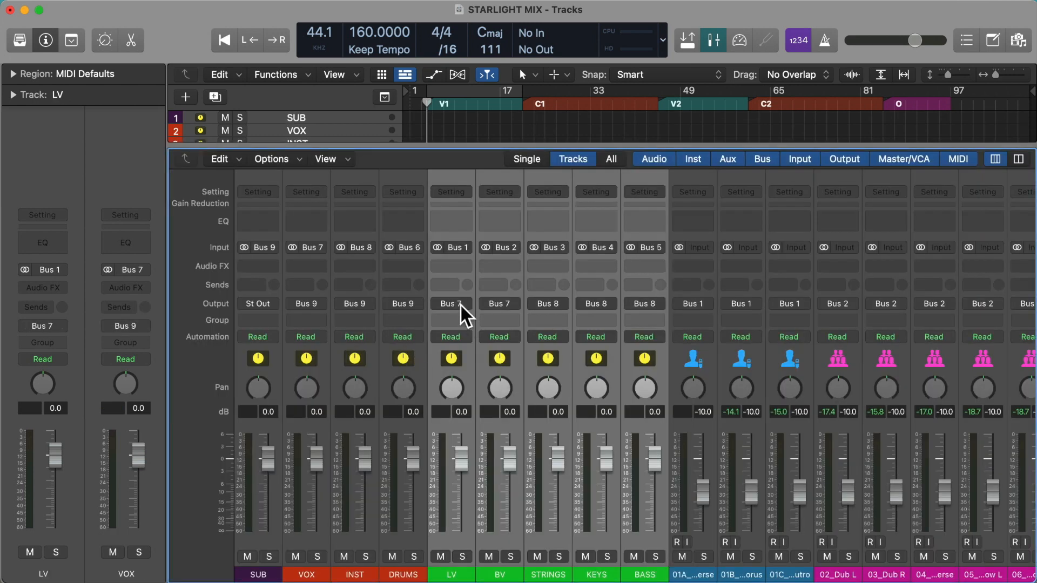
click(451, 278)
mouse_move(465, 305)
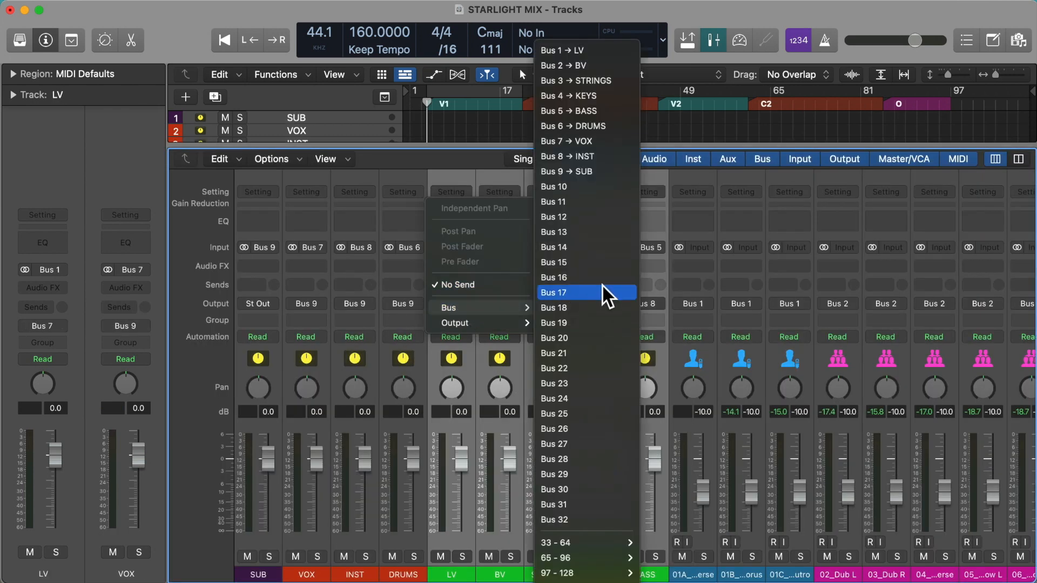
mouse_move(577, 545)
click(479, 458)
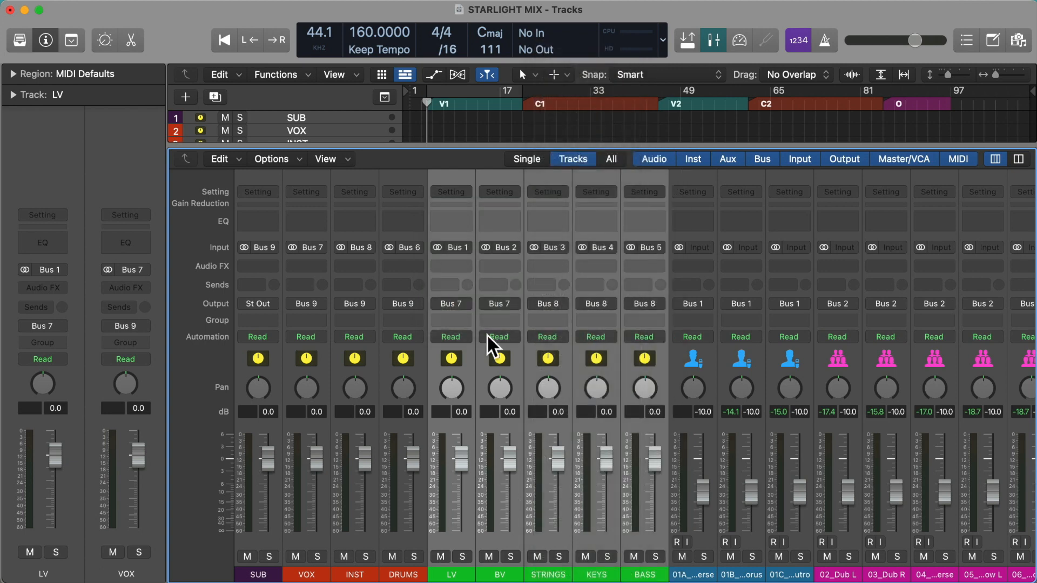
click(451, 284)
click(385, 287)
Add a send to Bus 10 on the selected LV, BV, STRINGS, KEYS and BASS channels
click(454, 283)
mouse_move(471, 306)
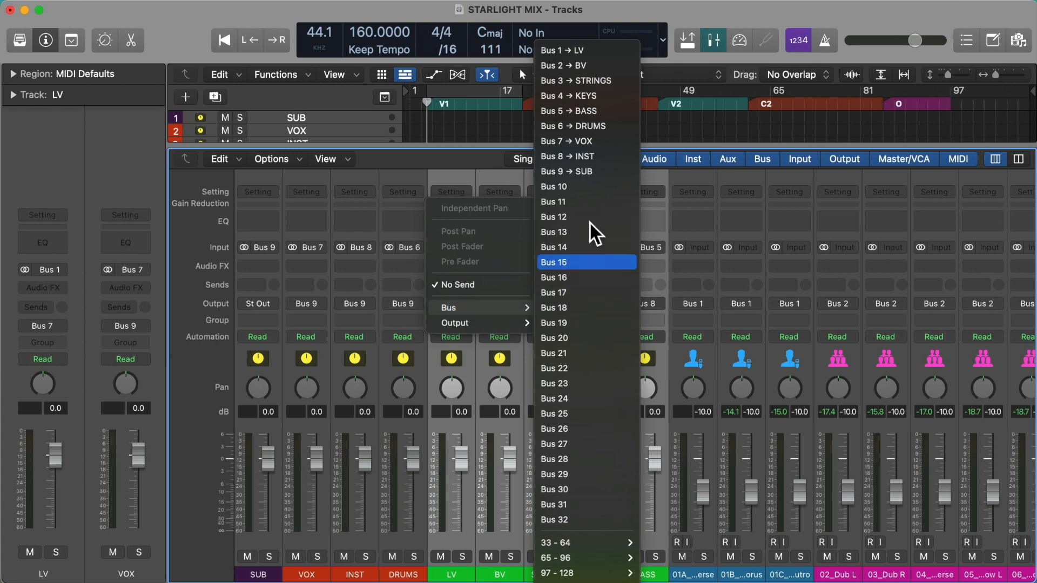
click(586, 185)
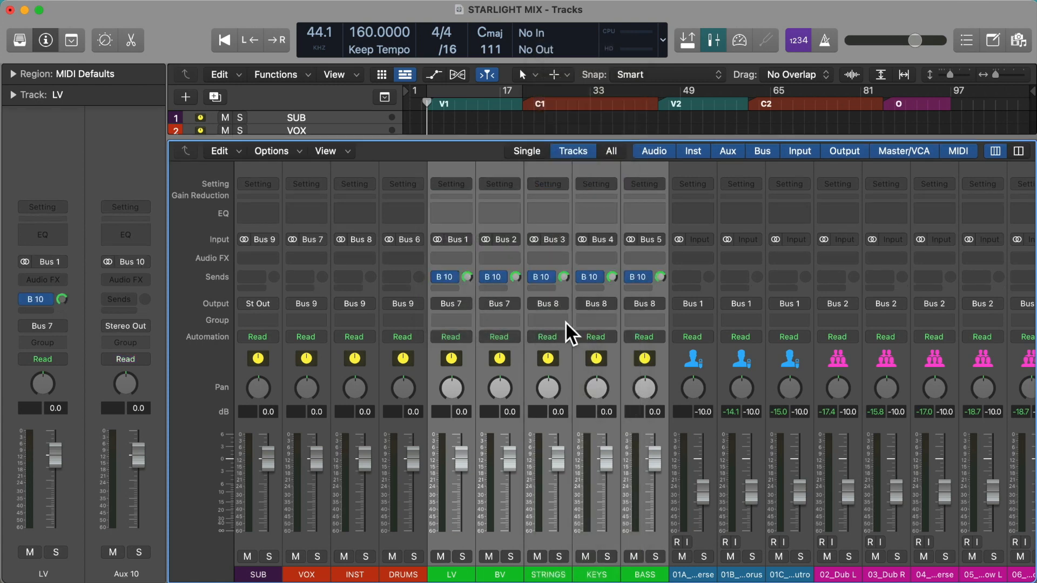
Create a track for the new Aux 10 channel and return to the track list
scroll(565, 322, right, 10)
scroll(565, 322, right, 3)
click(907, 352)
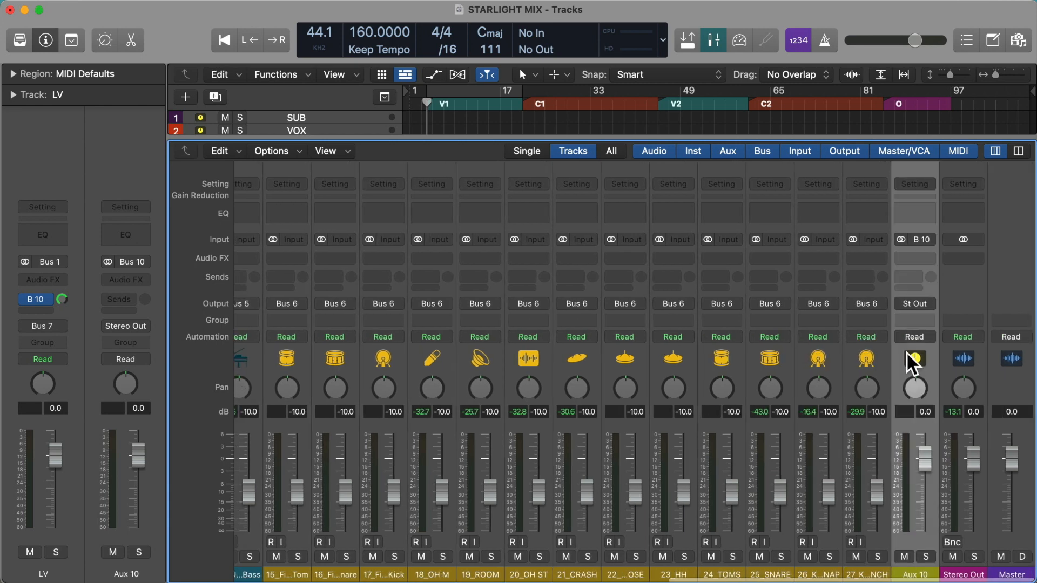
right_click(907, 351)
click(914, 359)
key(x)
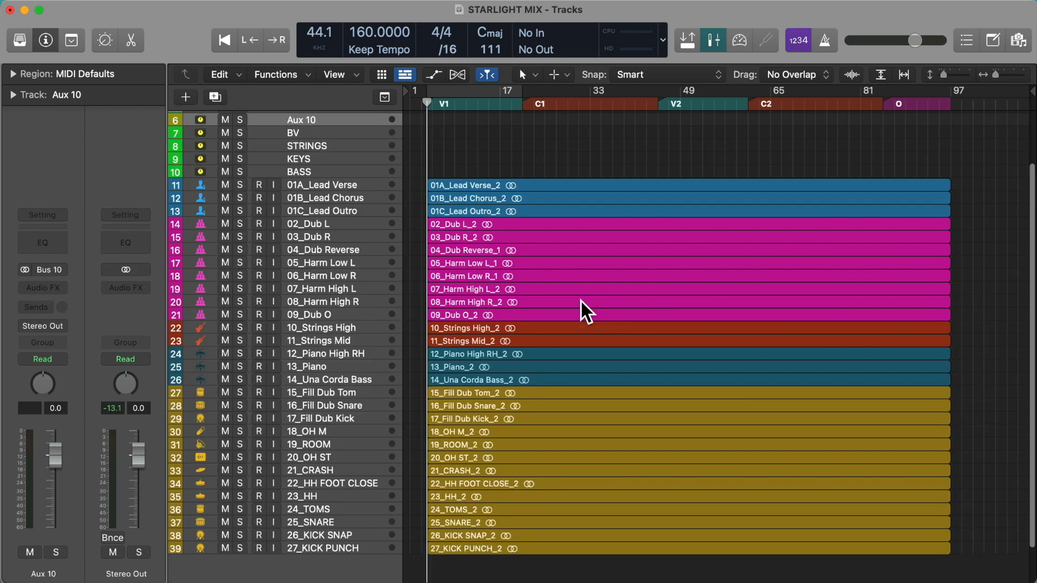
Rename the Aux 10 track rearbuss and move it directly below SUB in the track list
double_click(289, 118)
text(re)
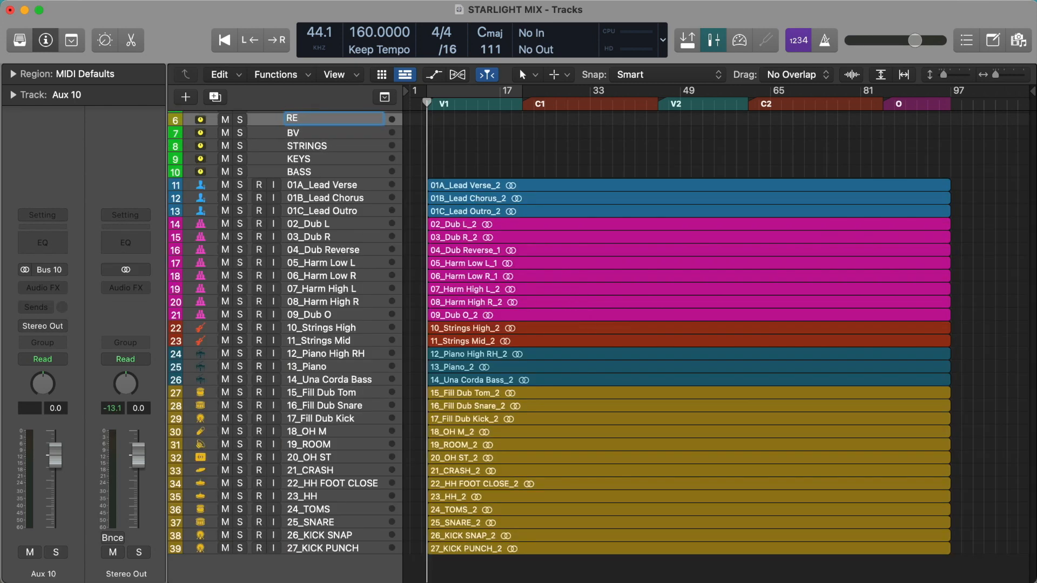
text(arbuss)
key(Return)
scroll(299, 132, up, 5)
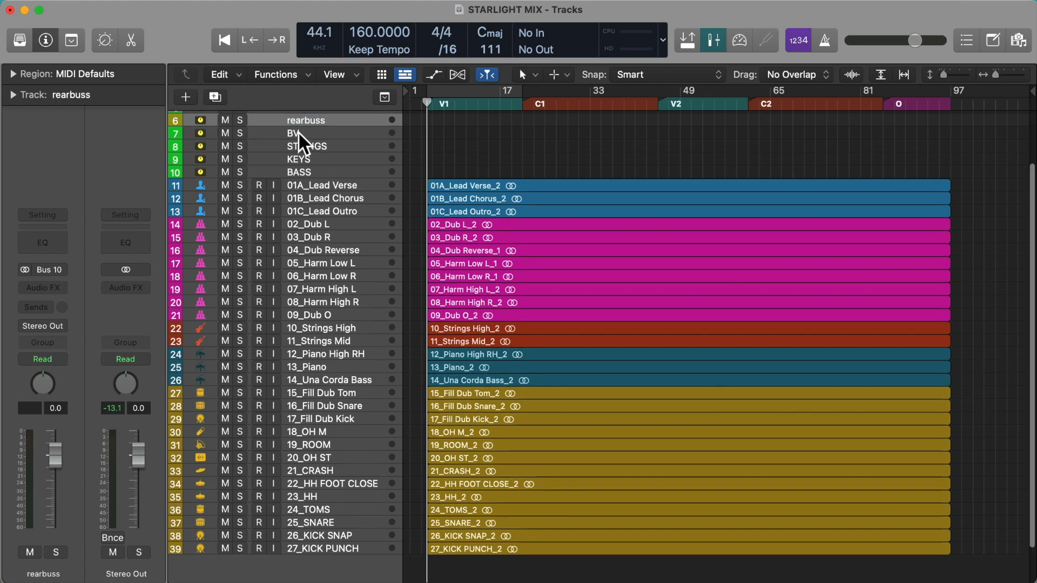
drag(316, 186, 300, 126)
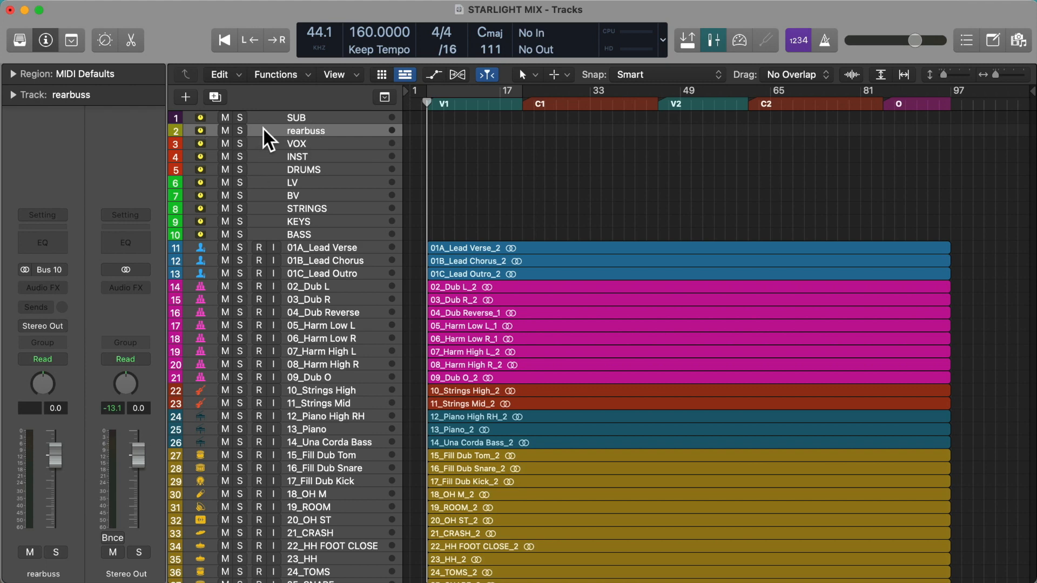
Color the rearbuss track magenta and close the color palette
key(alt+c)
click(573, 521)
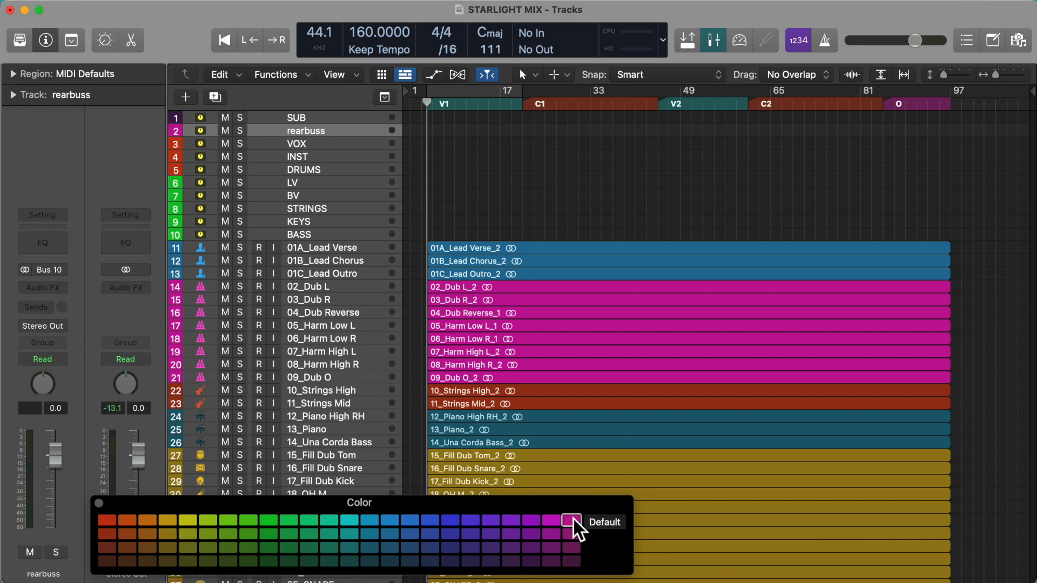
click(98, 502)
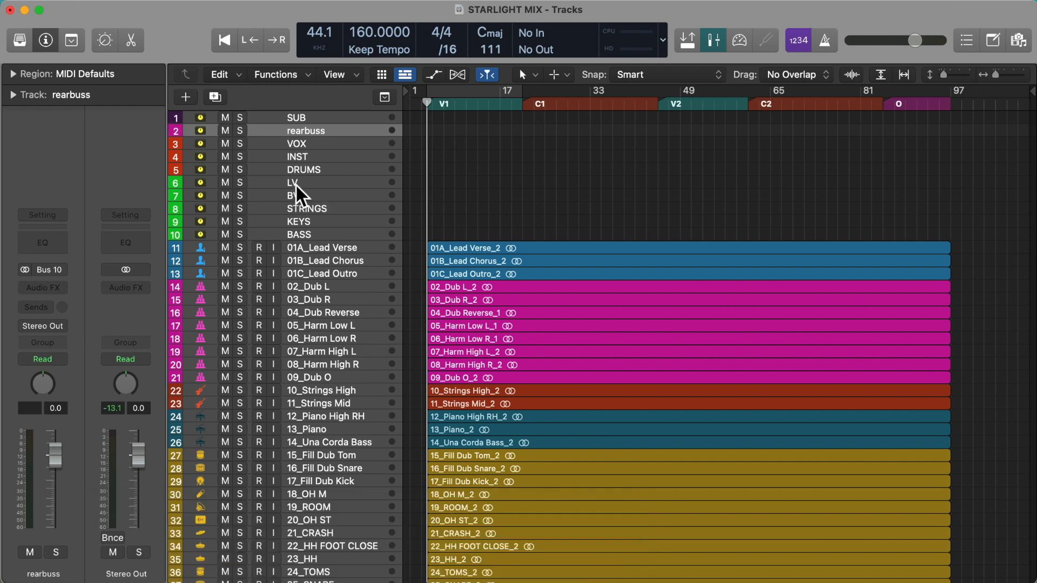
Lower the rearbuss channel's volume fader all the way to -∞
click(295, 182)
shift+click(312, 232)
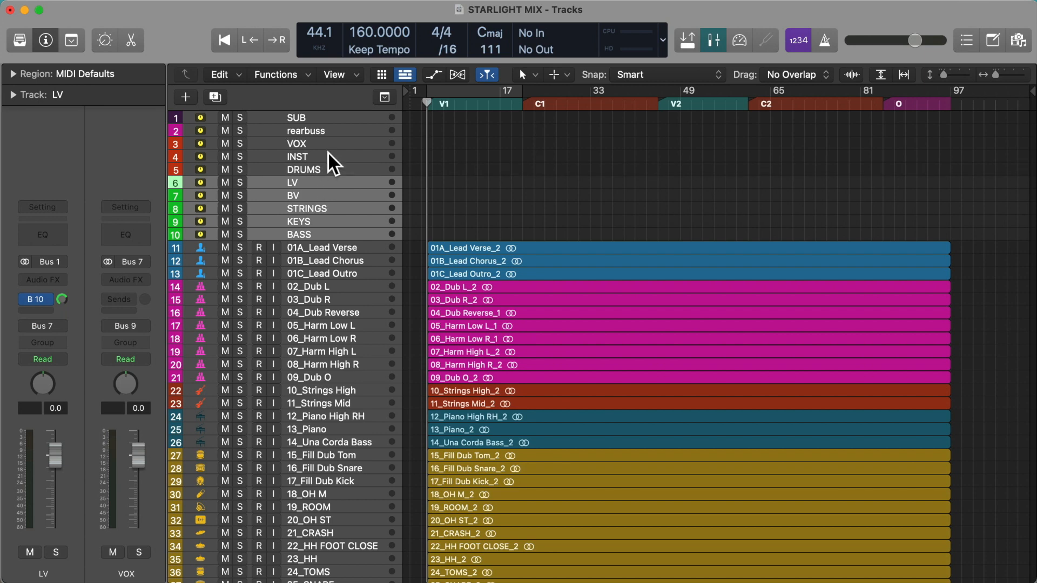
click(318, 141)
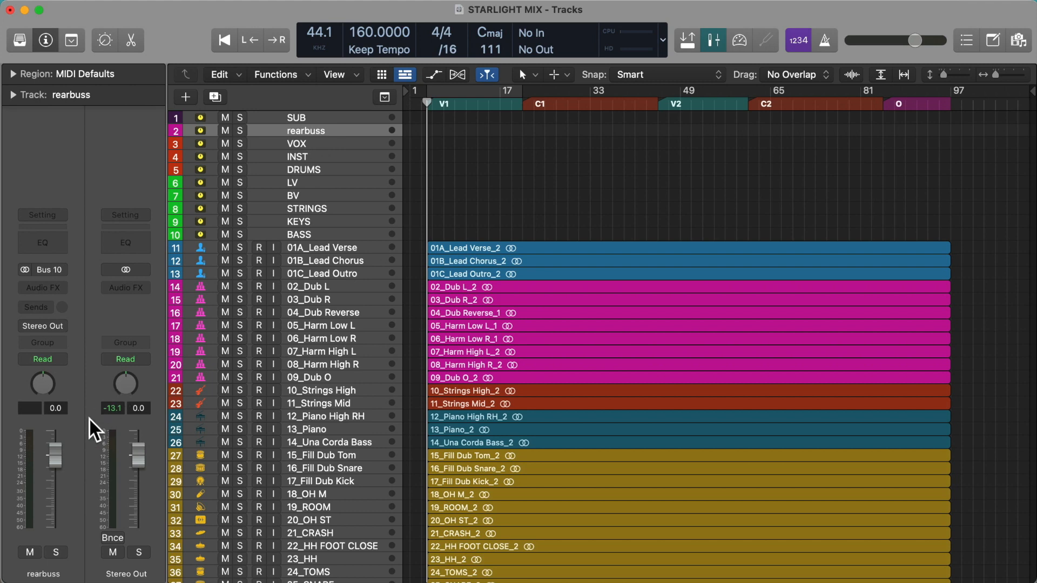
drag(60, 445, 63, 517)
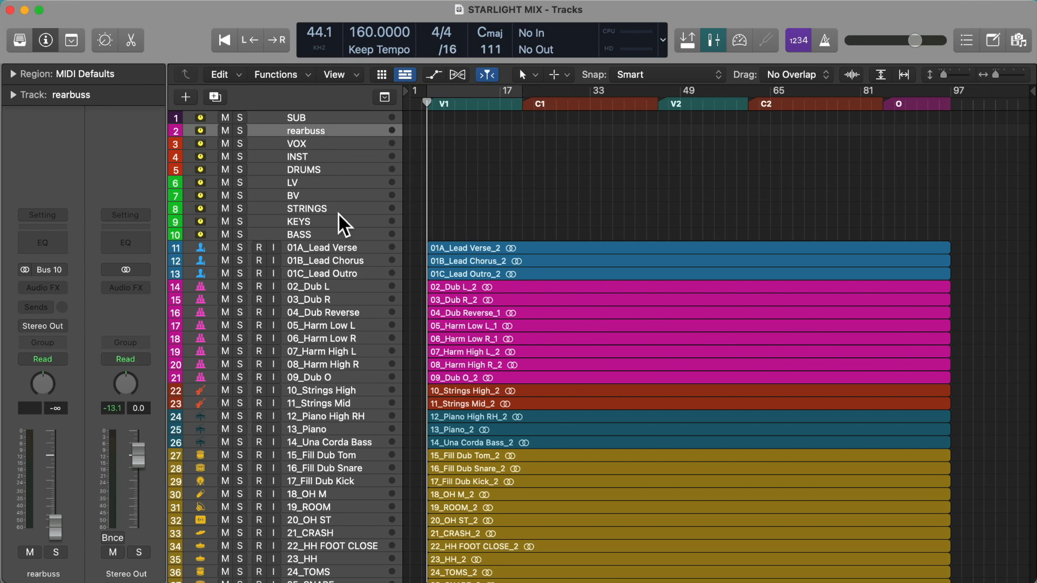
Select the three fill tracks, 15 to 17, together with 24_TOMS, 25_SNARE, 26_KICK SNAP and 27_KICK PUNCH
scroll(338, 213, down, 5)
scroll(345, 491, up, 5)
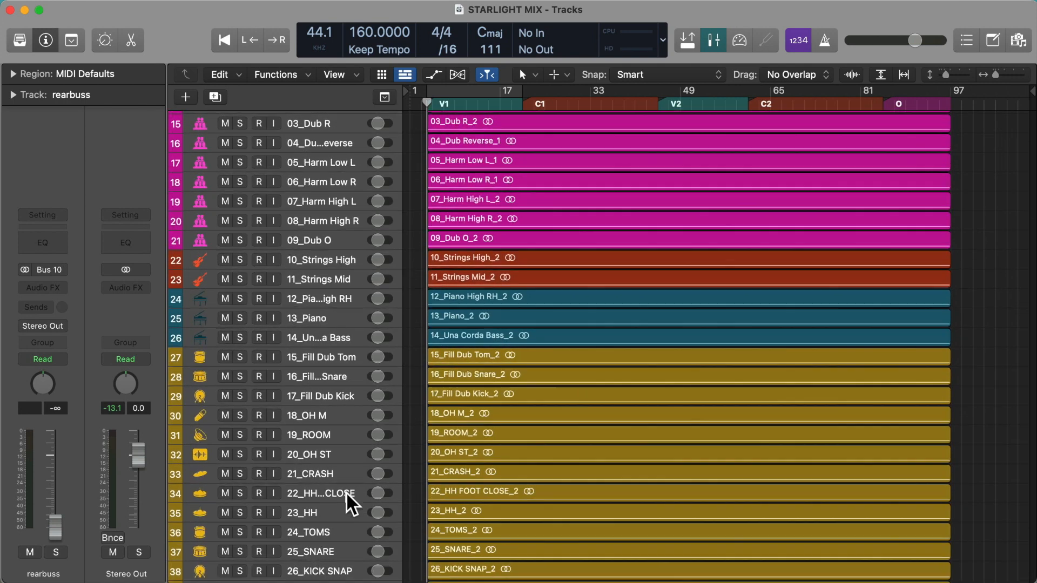
scroll(344, 492, down, 3)
click(339, 528)
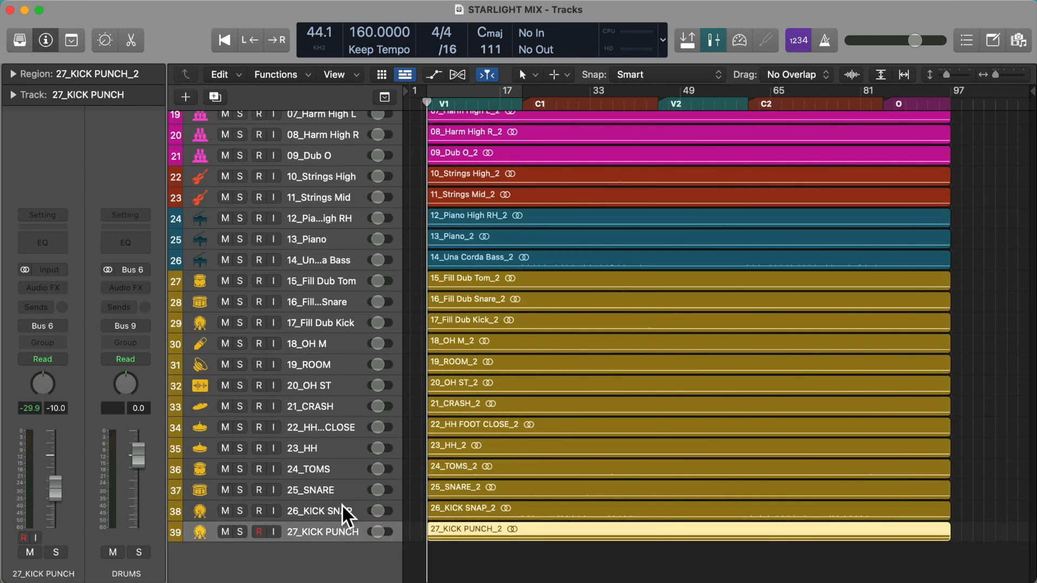
shift+click(342, 505)
shift+click(340, 485)
shift+click(343, 321)
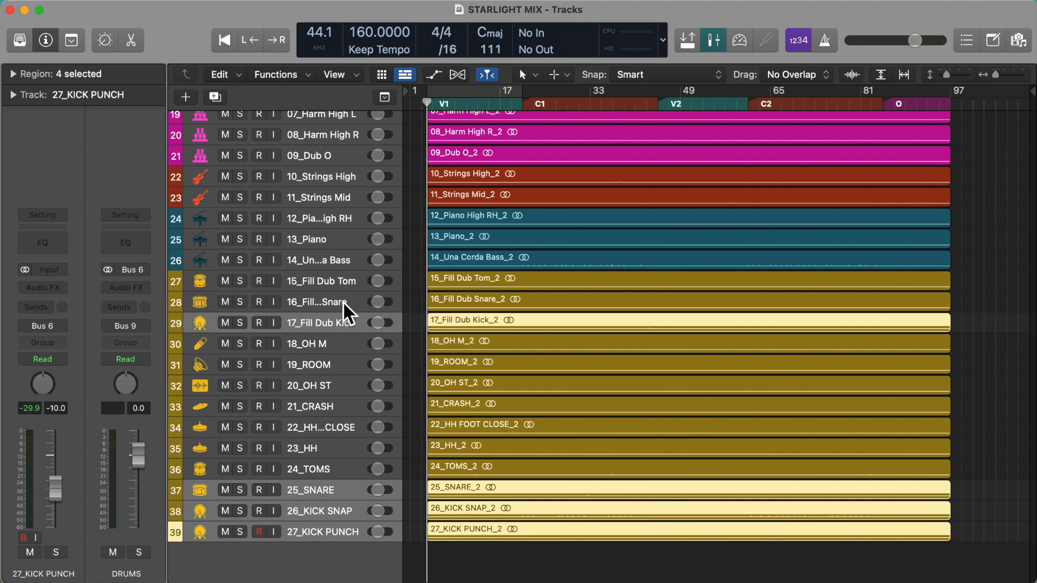
shift+click(342, 302)
shift+click(344, 282)
shift+click(339, 473)
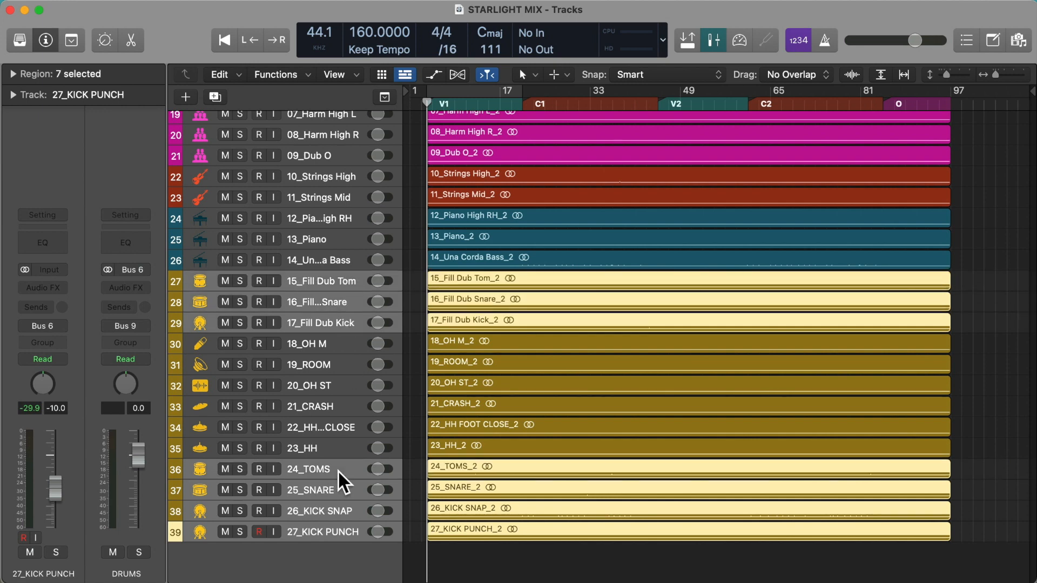
Add a send to Bus 11 on the selected fill, toms, snare and kick channels in the mixer
key(x)
click(767, 278)
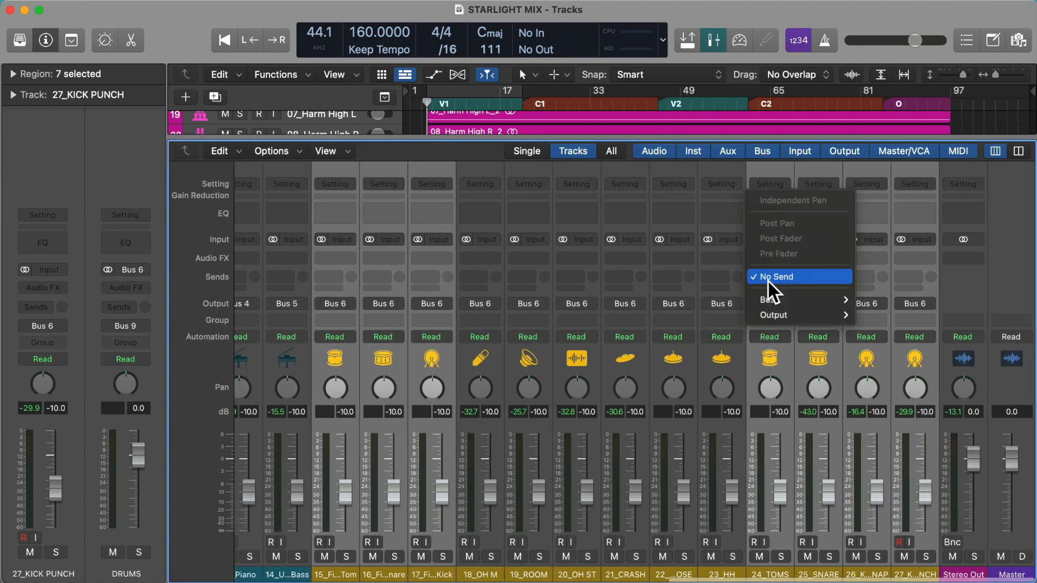
mouse_move(772, 299)
click(906, 202)
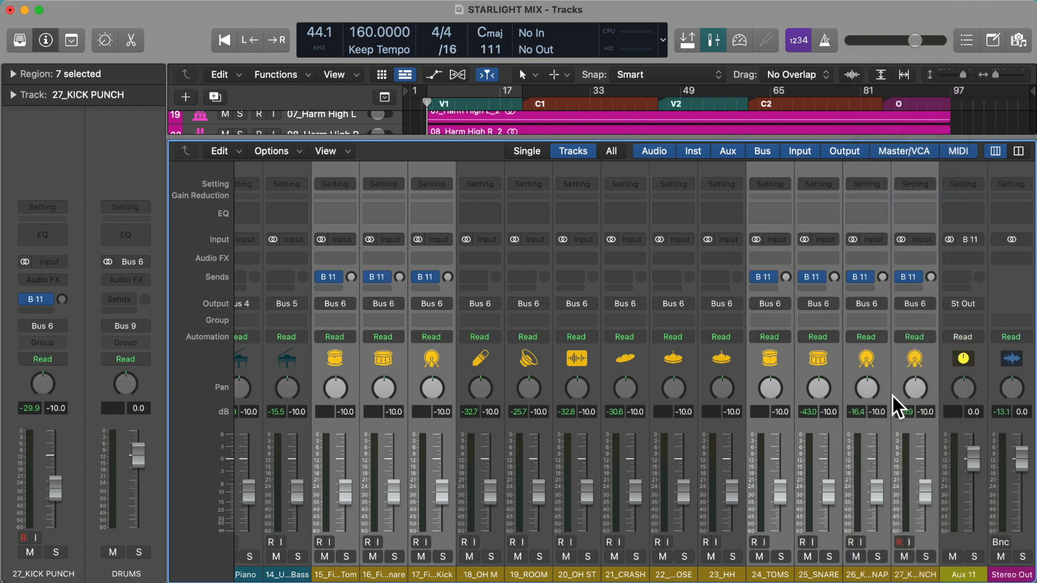
Create a track for the new Aux 11 channel and return to the track list
click(978, 356)
right_click(978, 357)
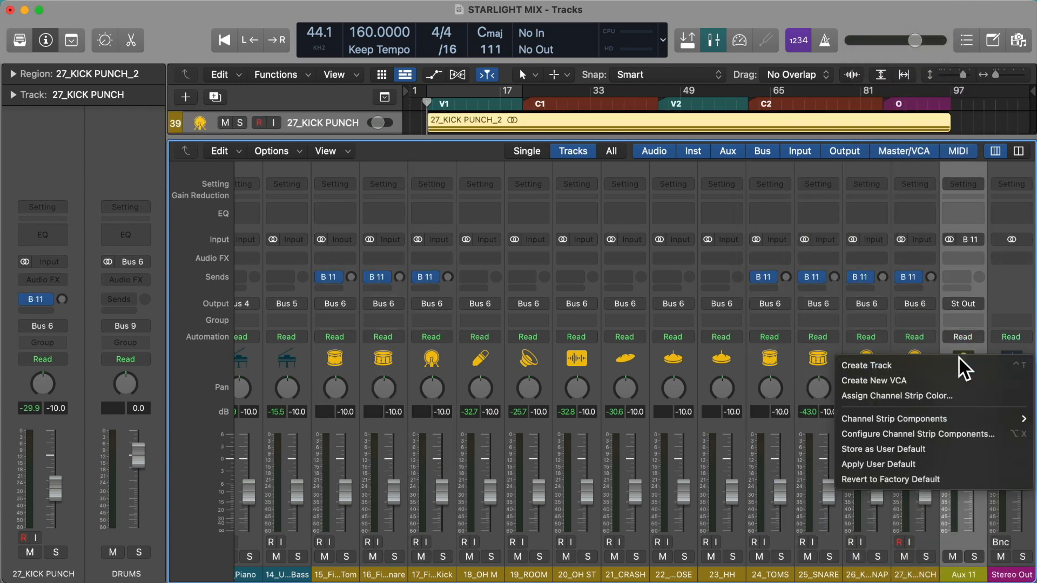
click(959, 360)
key(x)
Color the Aux 11 track the same gold as the drum tracks and close the color palette
click(325, 482)
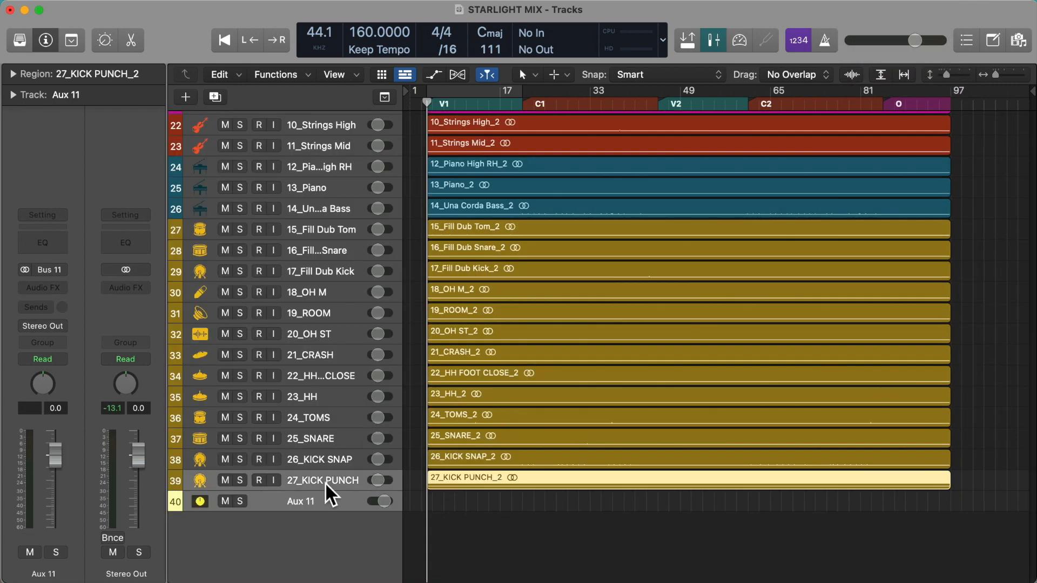
key(alt+c)
key(x)
key(x)
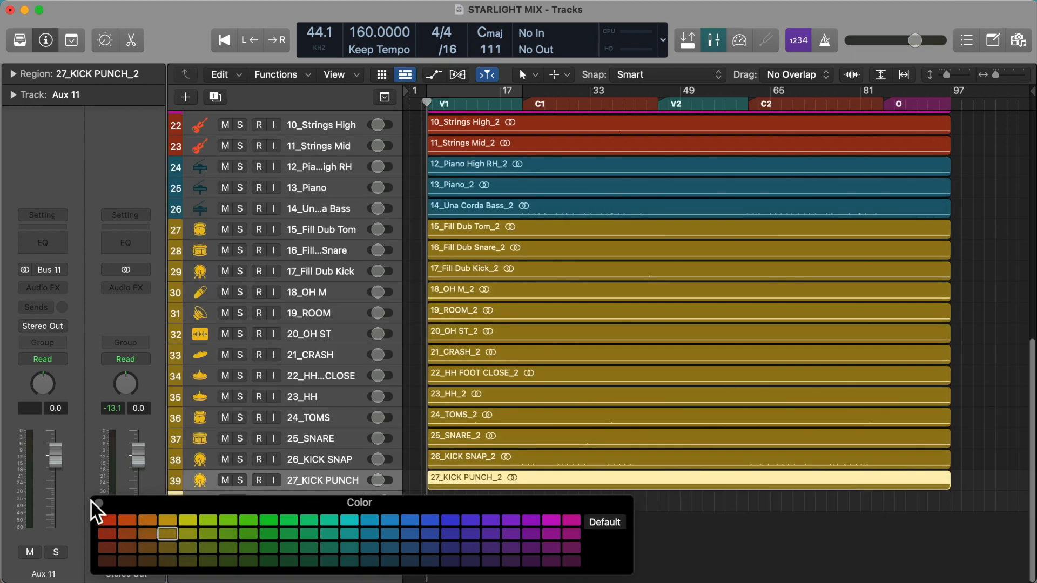
click(97, 502)
Rename the Aux 11 track Parallel Drums and lower its volume to -∞
click(307, 504)
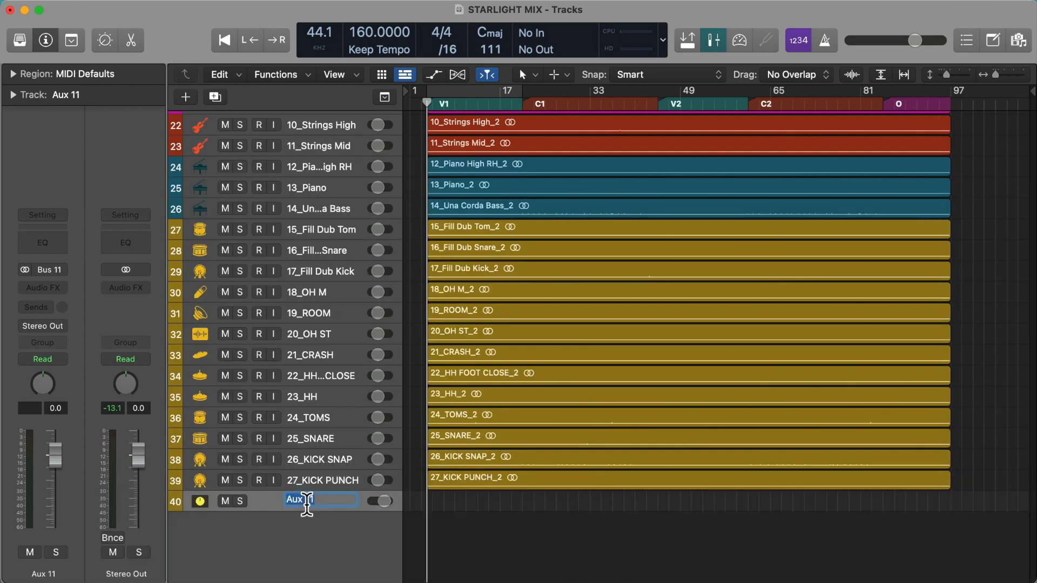
text(Parallel Drums)
key(Return)
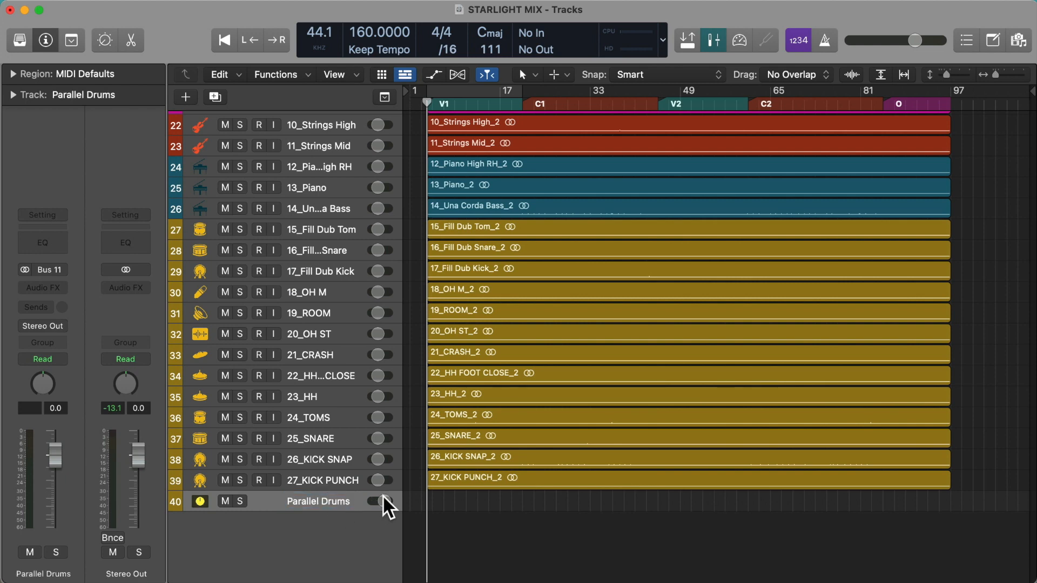
drag(383, 501, 246, 500)
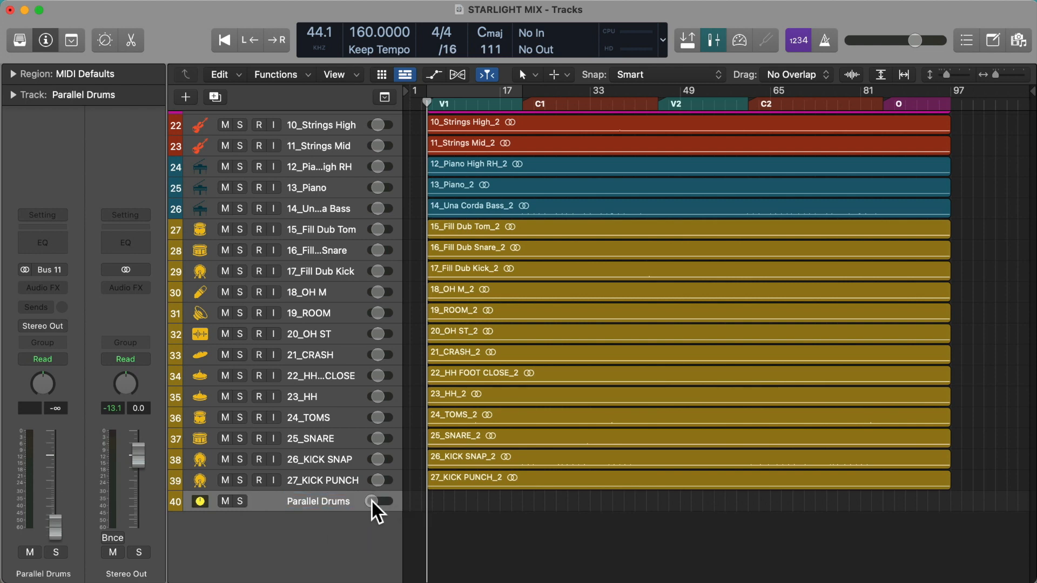
Route the output of the Parallel Drums channel to Bus 6, the DRUMS bus
click(331, 481)
key(x)
click(872, 303)
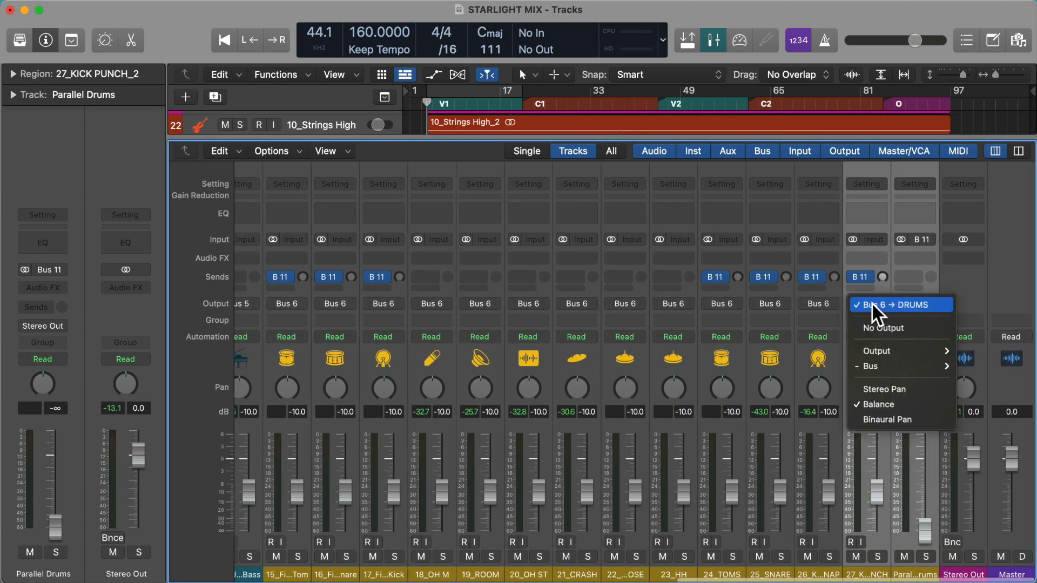
mouse_move(896, 367)
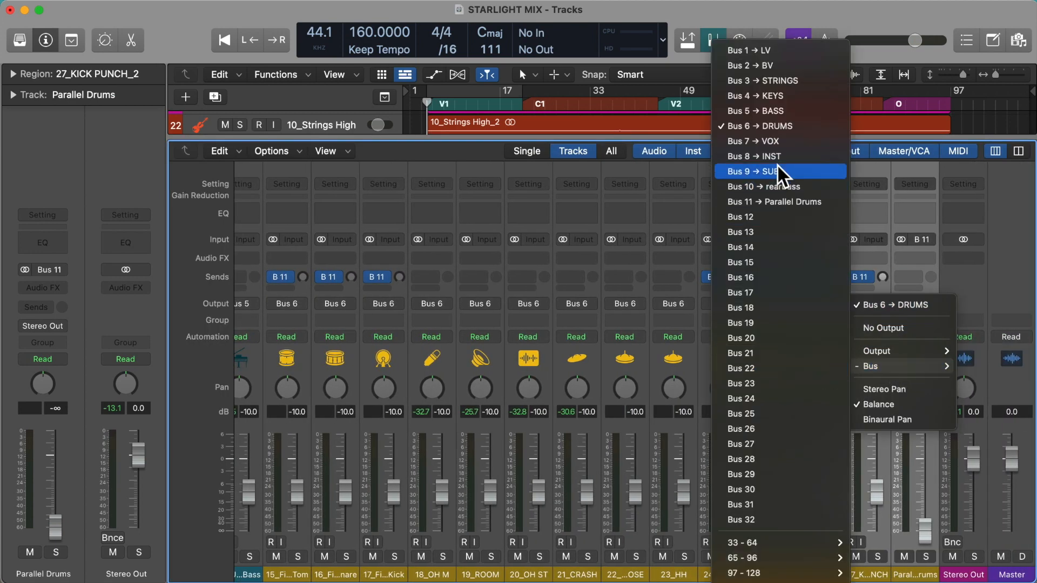
click(787, 129)
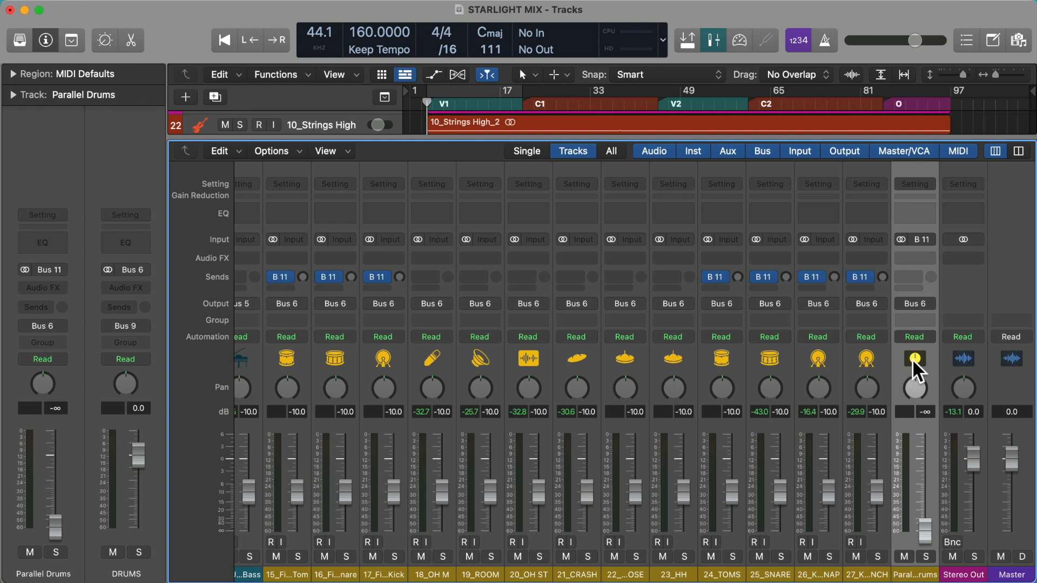
Review the bus channels at the start of the mixer and the drum and Parallel Drums channels at its end
click(850, 349)
scroll(850, 333, left, 15)
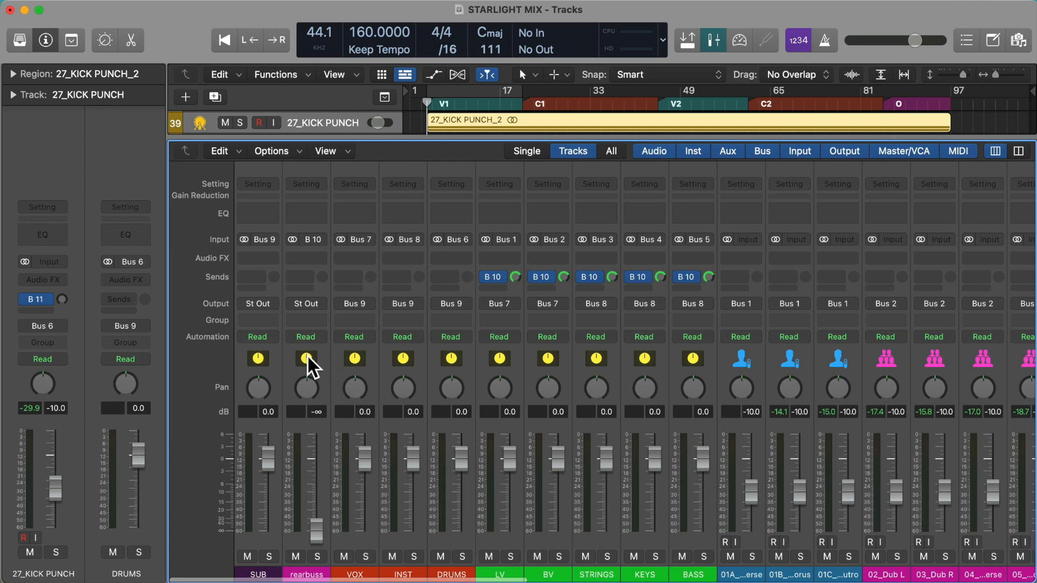
scroll(601, 367, right, 15)
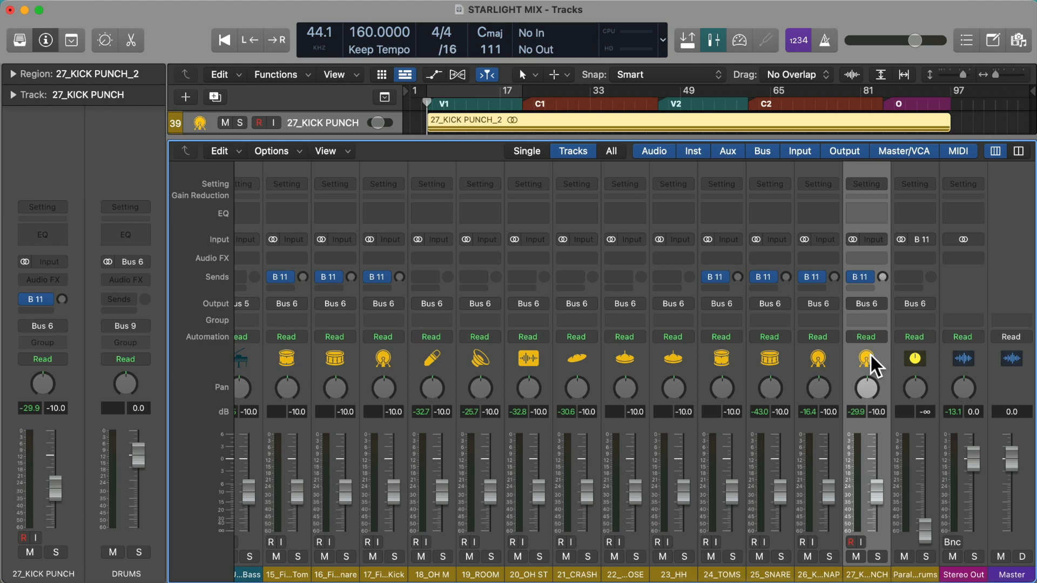
Route the output of the rearbuss channel to Bus 9, the SUB bus
click(915, 354)
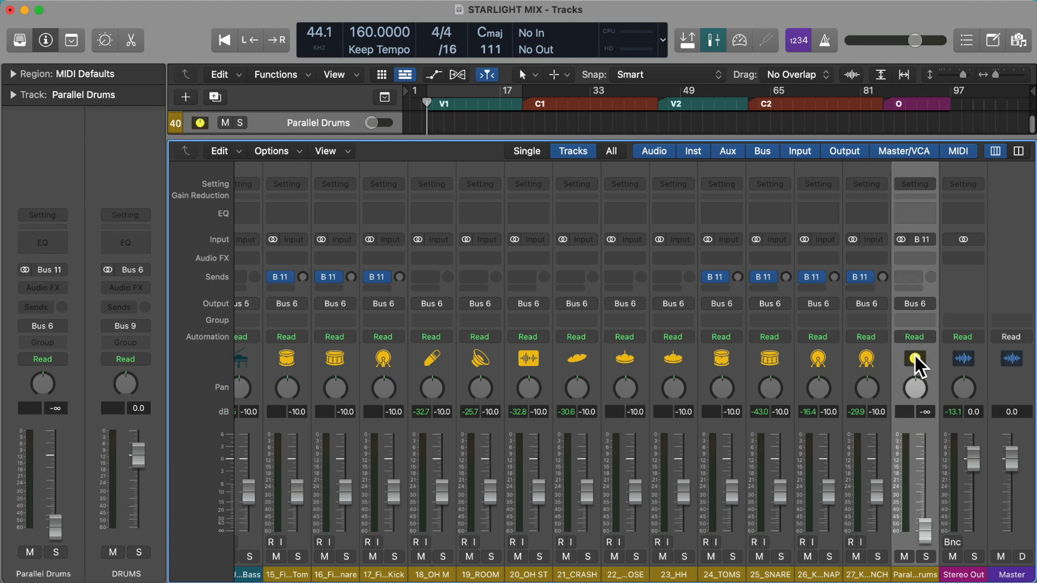
scroll(790, 387, left, 10)
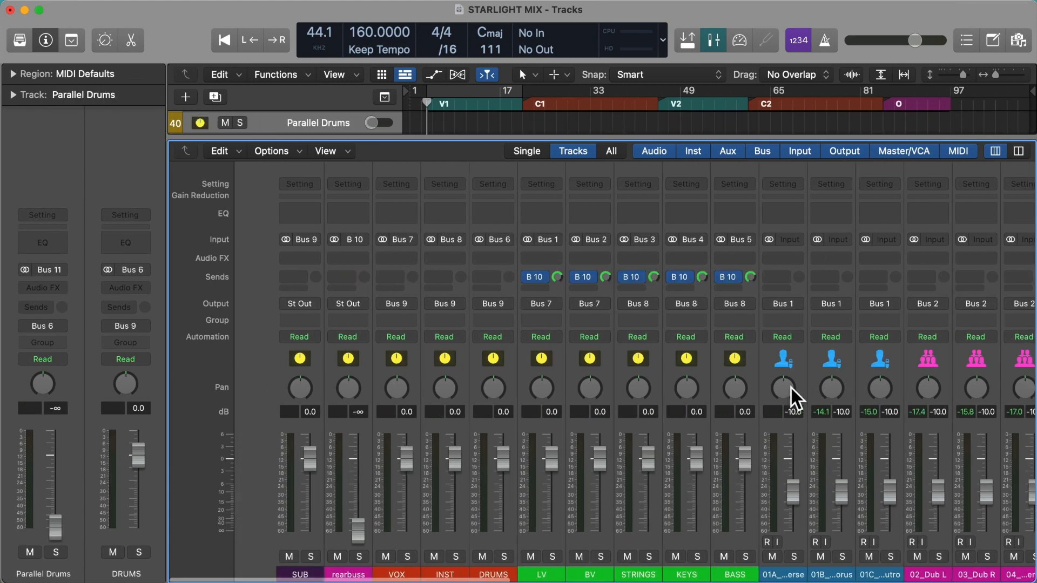
click(305, 357)
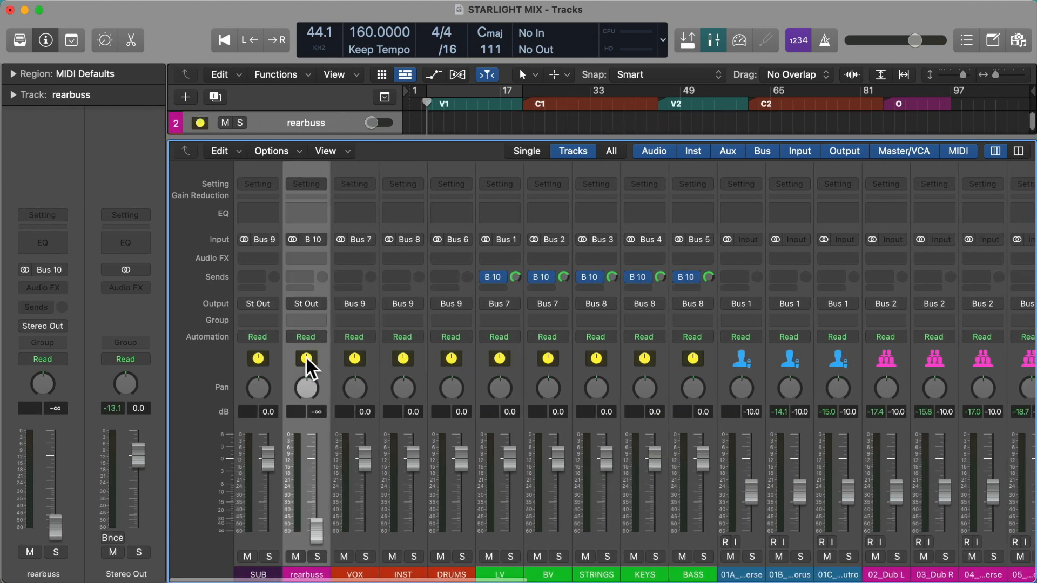
click(306, 303)
mouse_move(341, 368)
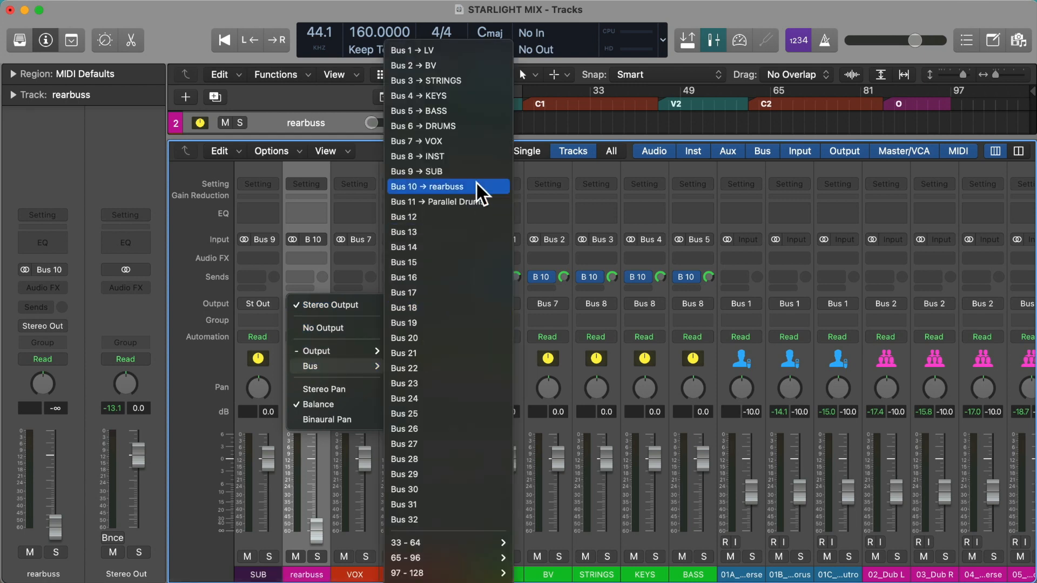
click(455, 171)
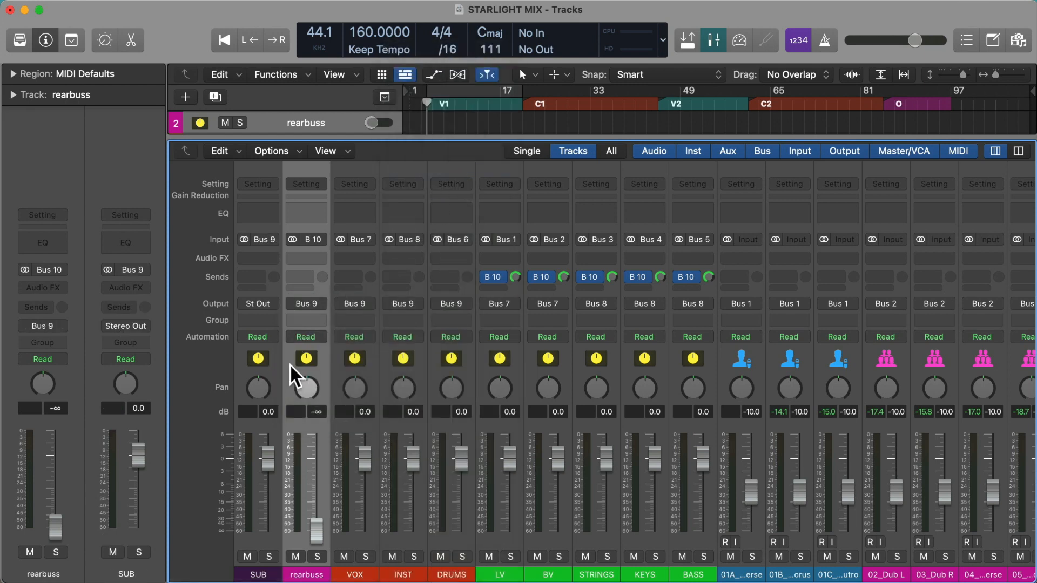
Review the routing of the kick punch, Parallel Drums, rearbuss, LV and BASS channels in the mixer
scroll(605, 351, right, 10)
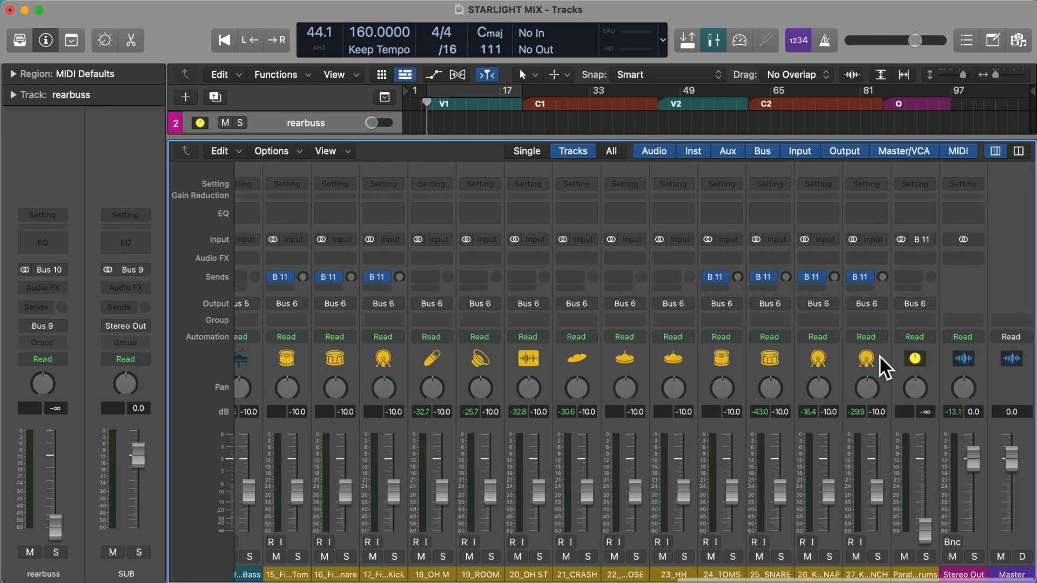
click(864, 358)
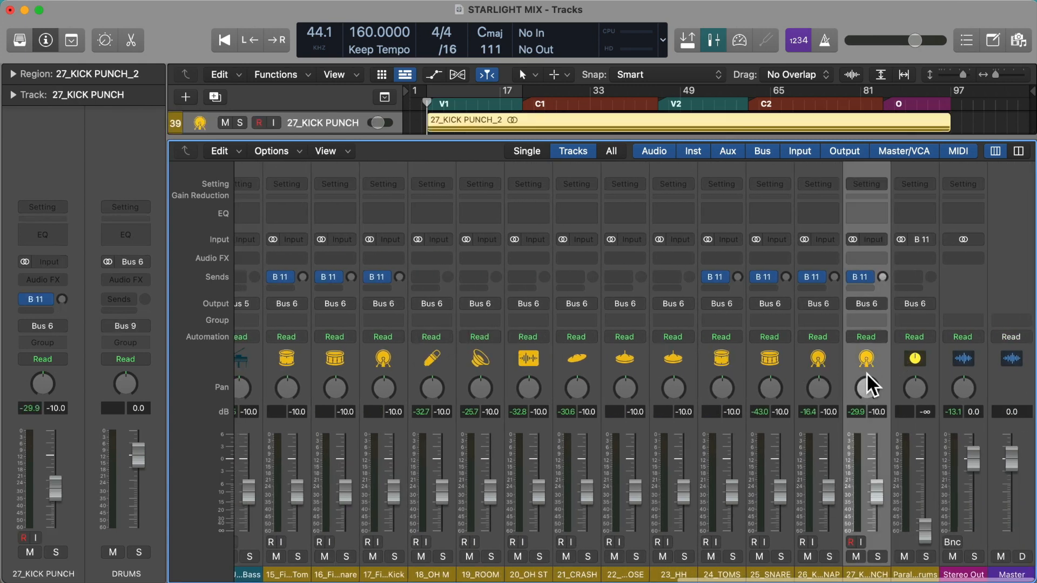
click(924, 365)
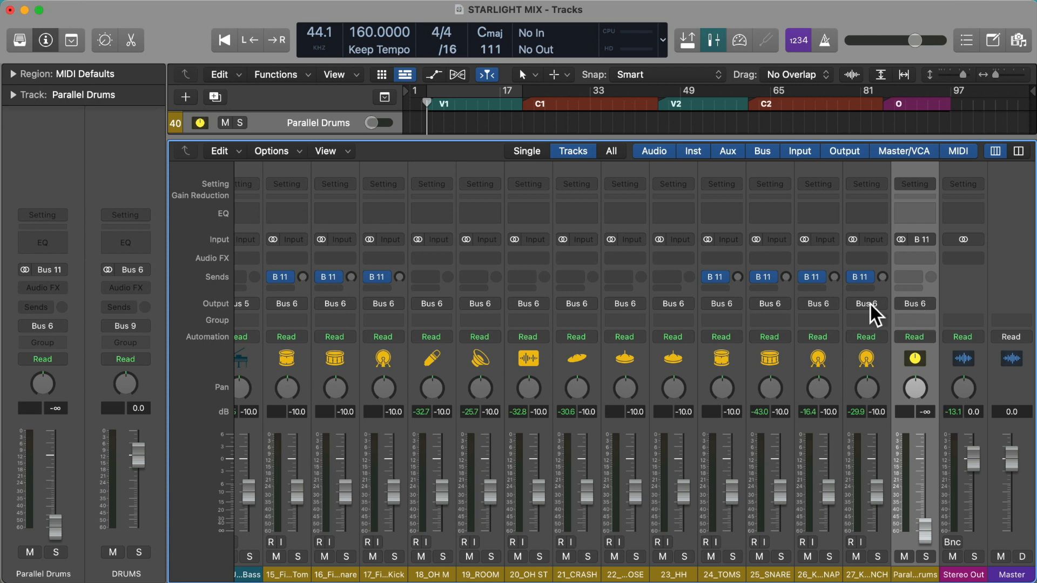
scroll(854, 390, left, 15)
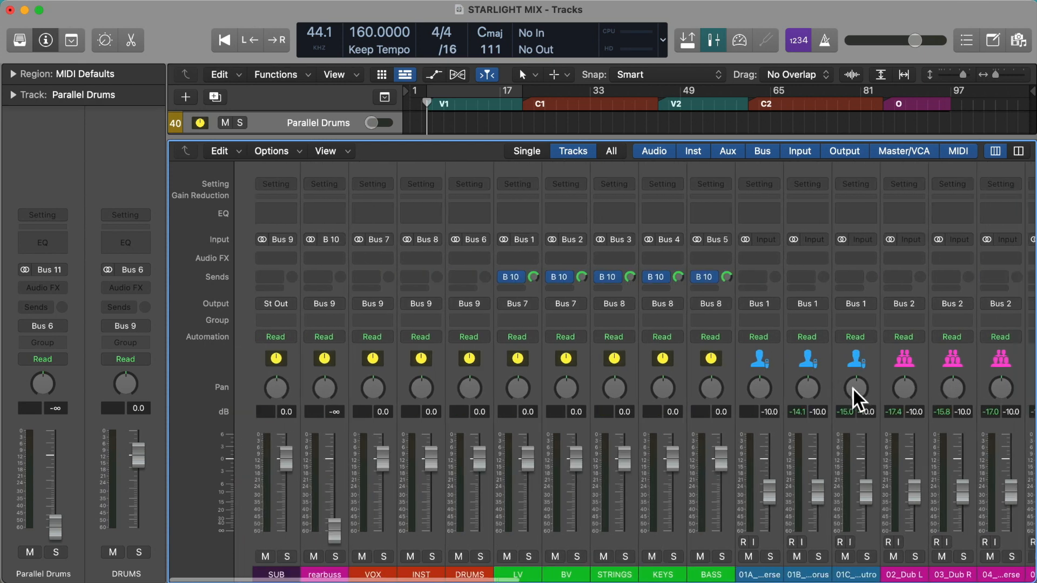
click(316, 359)
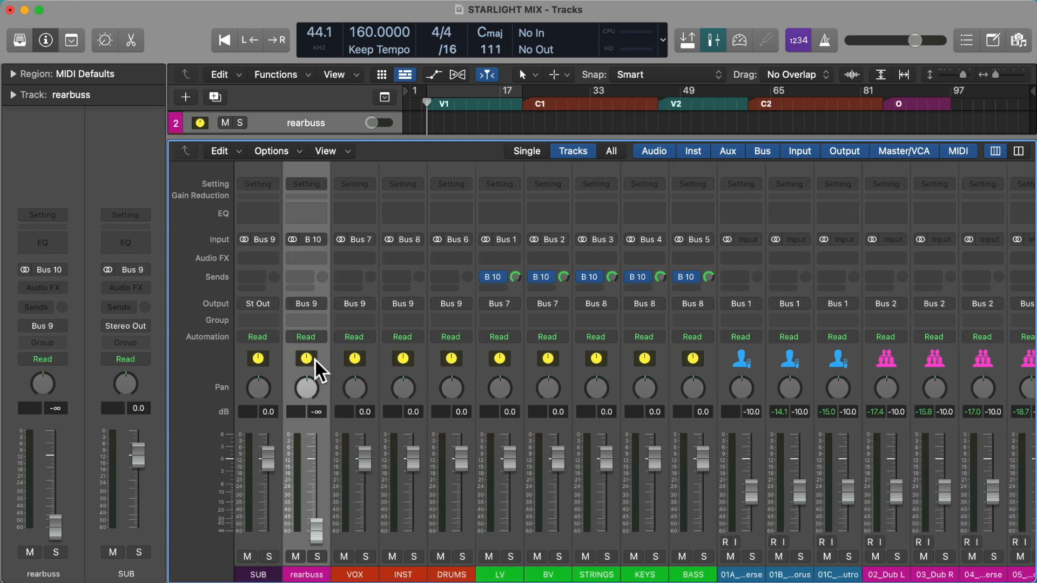
click(514, 355)
click(678, 354)
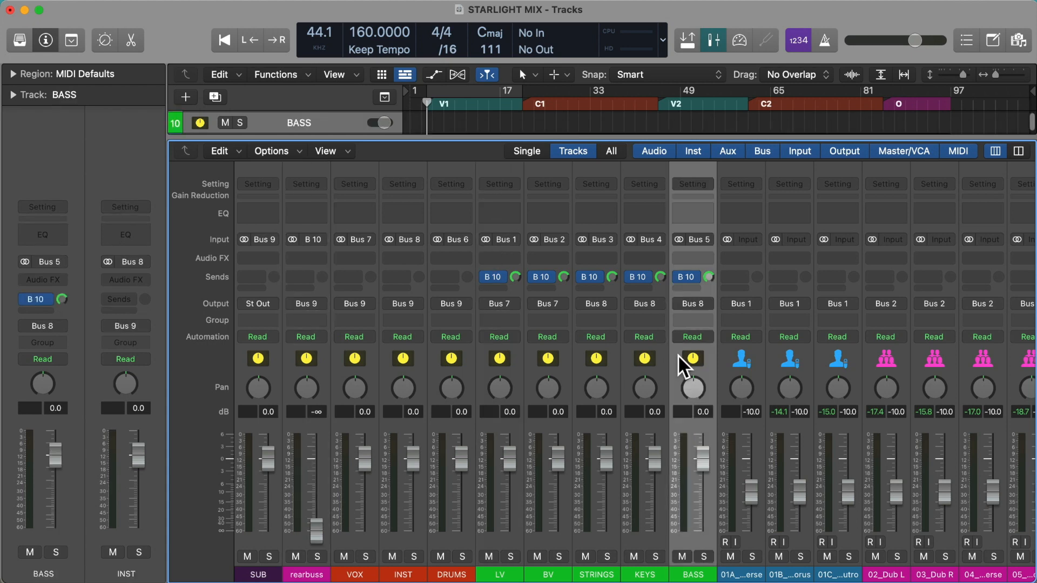
click(296, 357)
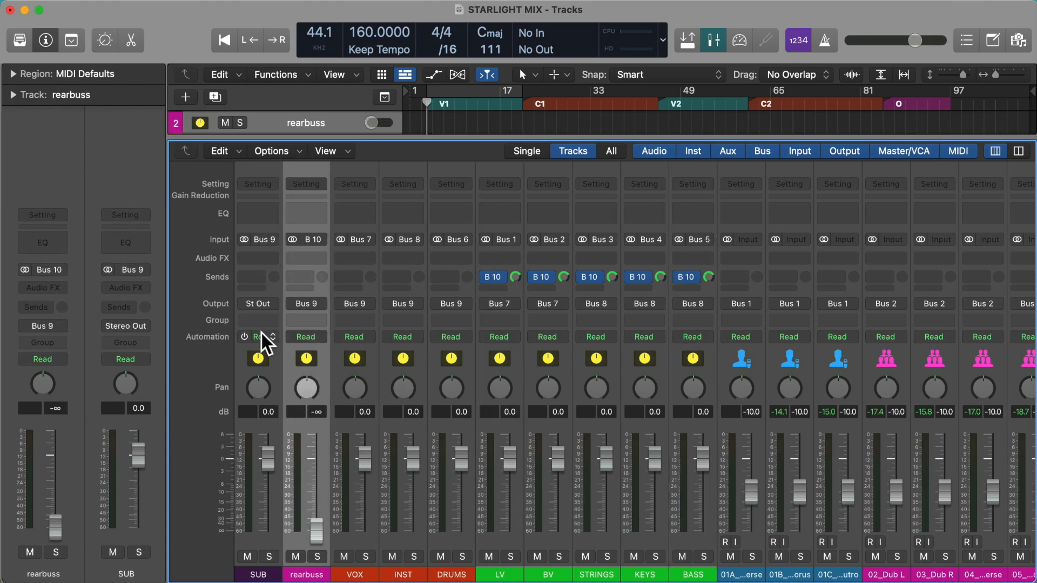
Play the song from the start of V1 and show the mixer with its level meters
key(x)
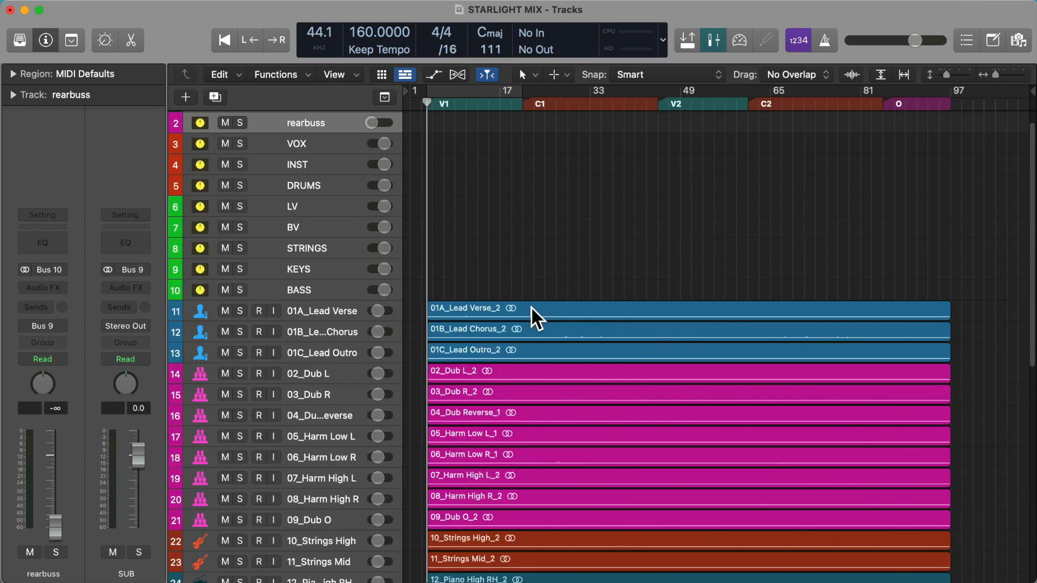
key(space)
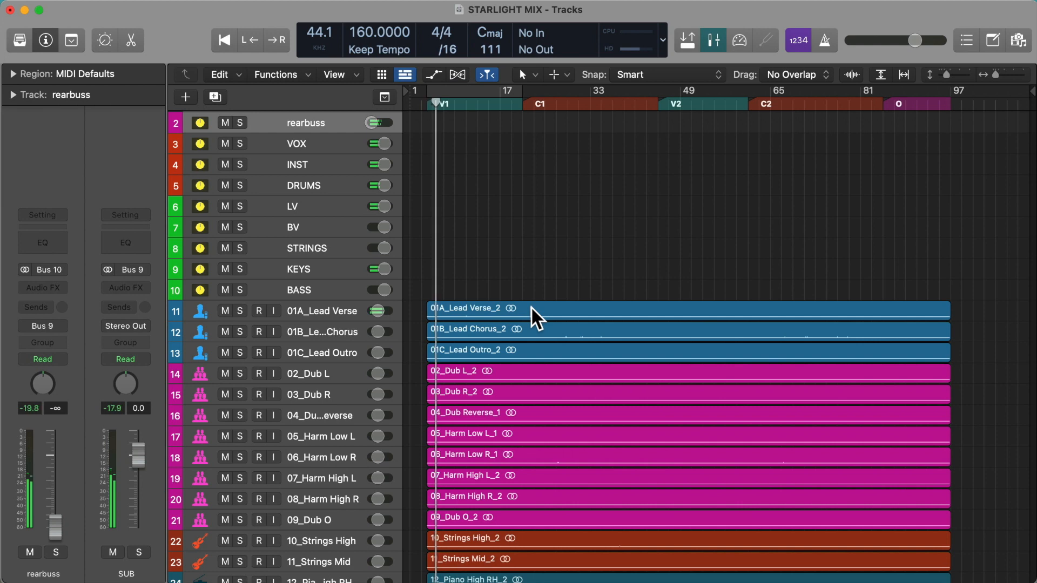
key(x)
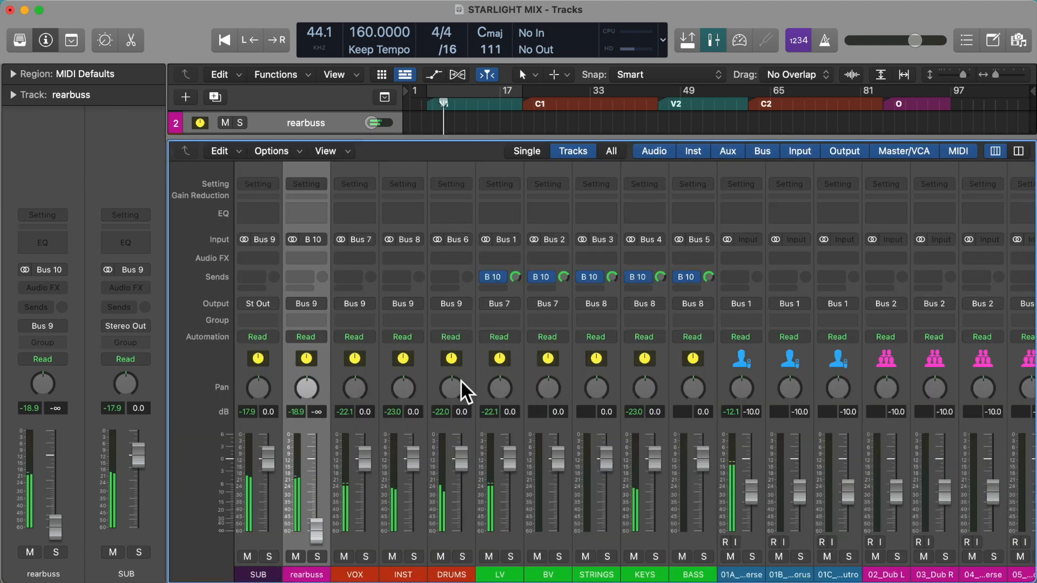
Audition the VOX, INST, DRUMS, LV and STRINGS buses by soloing them during playback
click(371, 554)
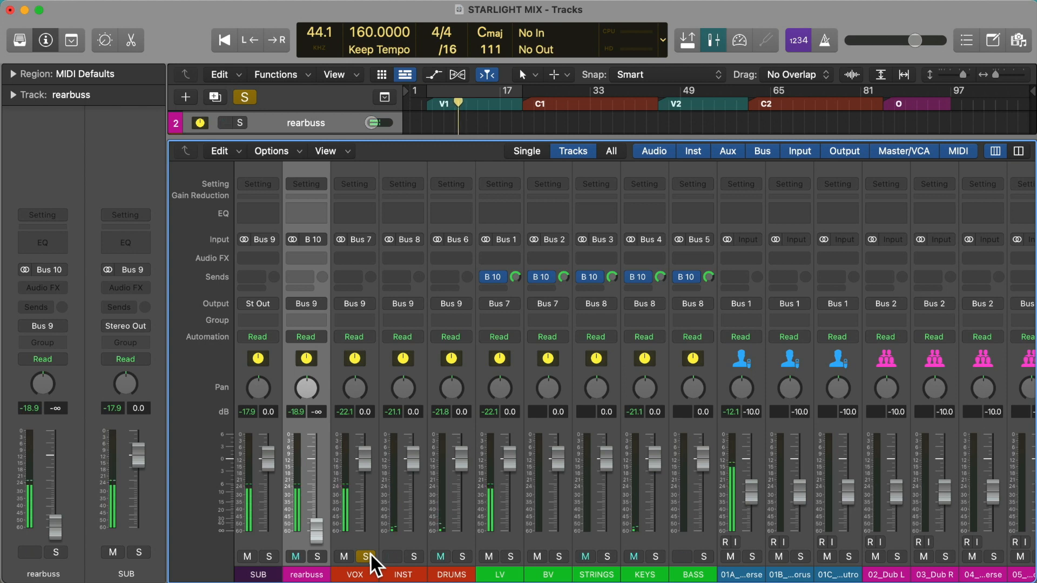
click(413, 554)
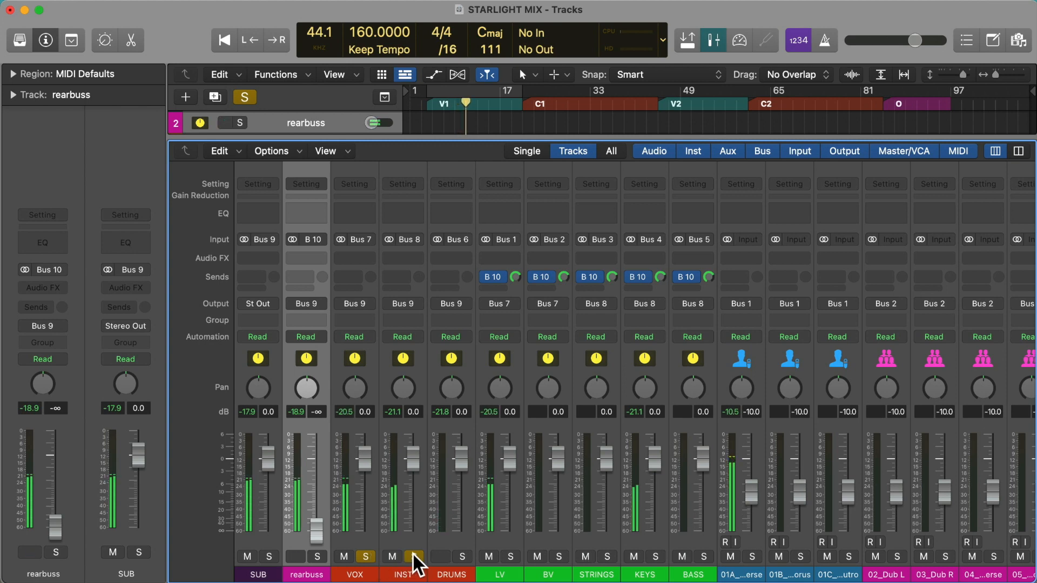
click(365, 555)
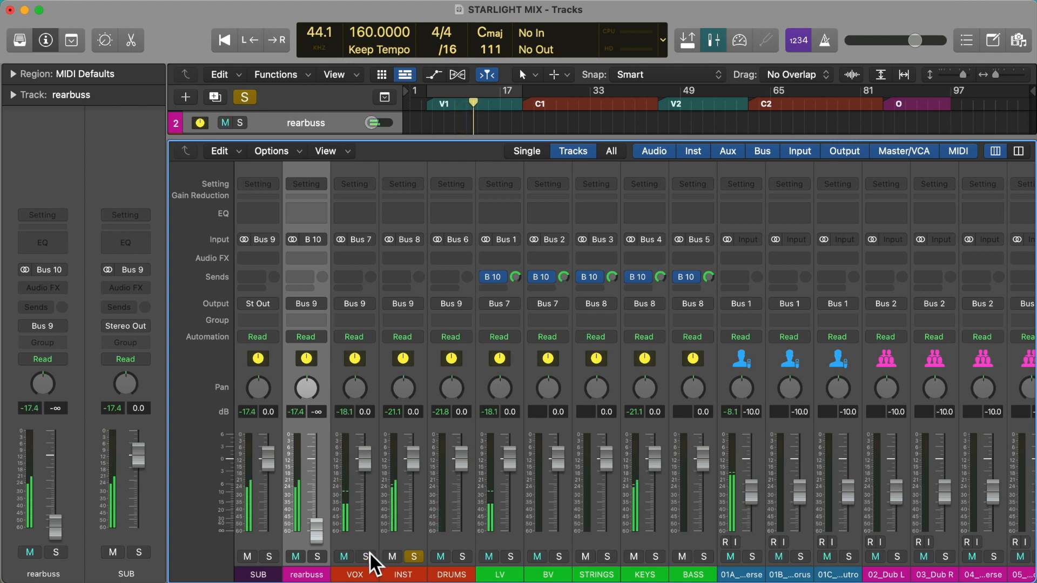
click(462, 556)
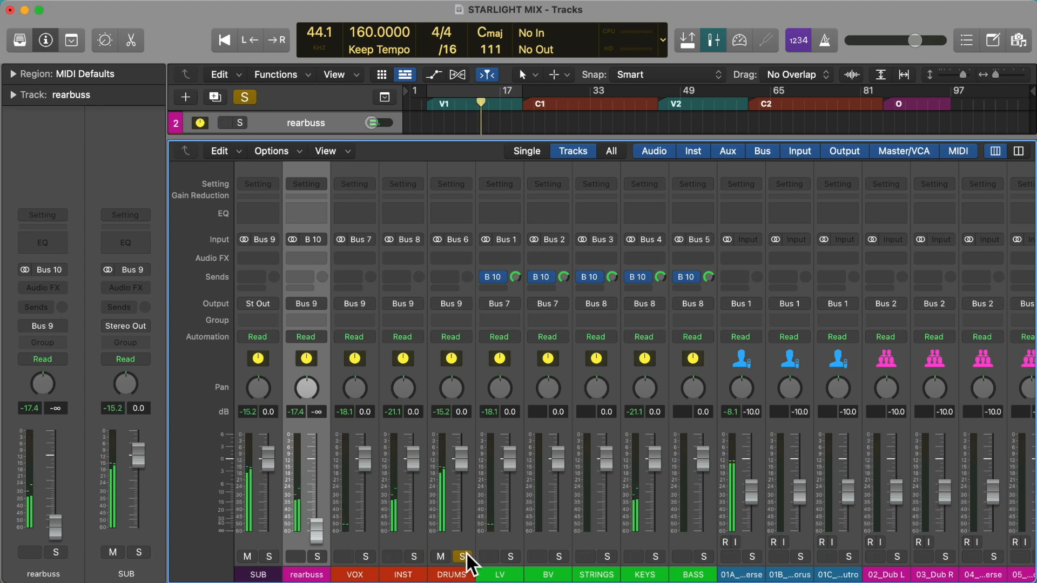
click(510, 556)
click(605, 553)
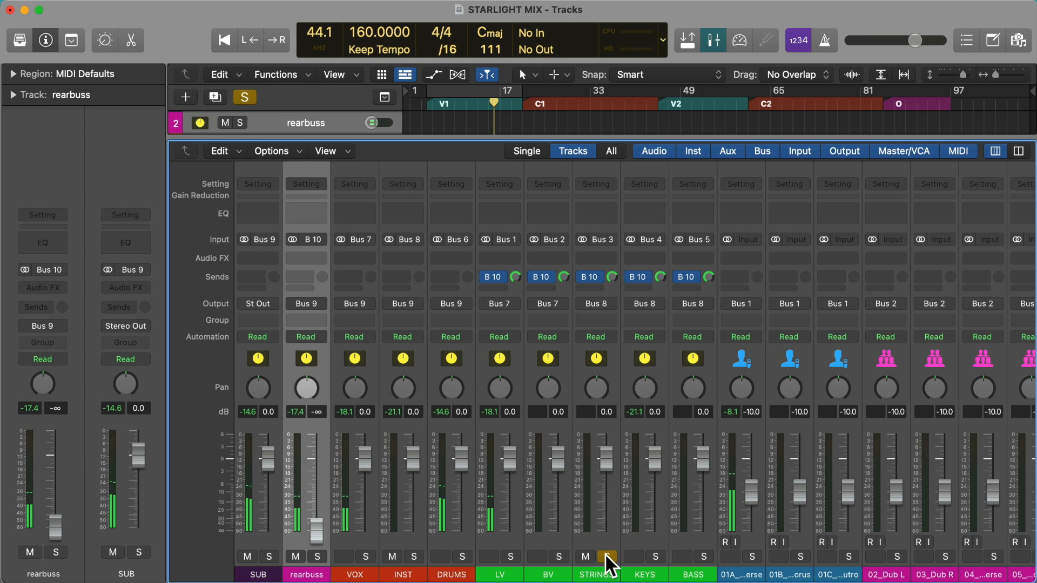
Solo the DRUMS bus and the VOX bus in turn going into C1, and release the VOX solo
click(464, 557)
click(367, 556)
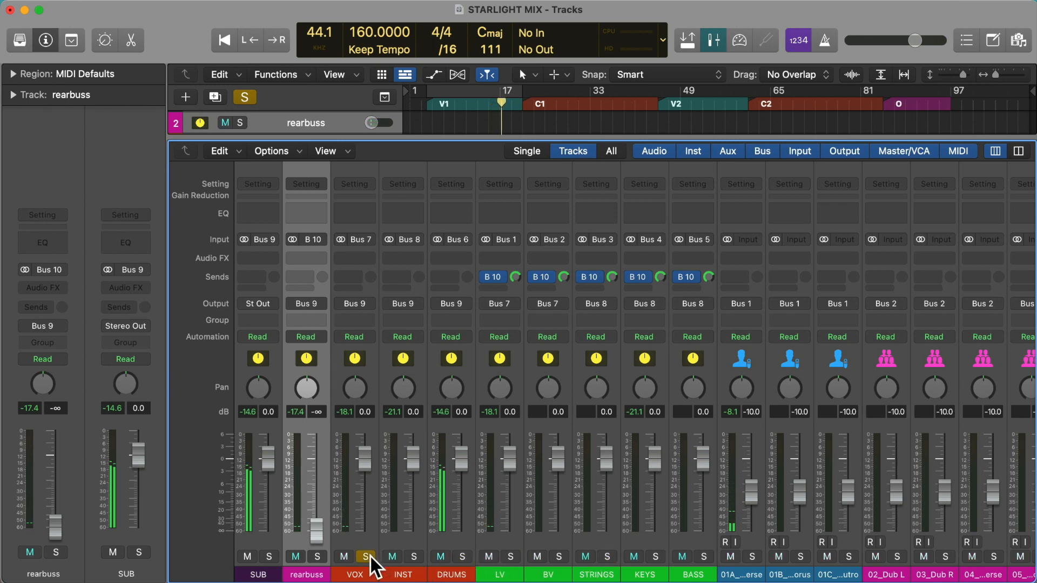
click(684, 557)
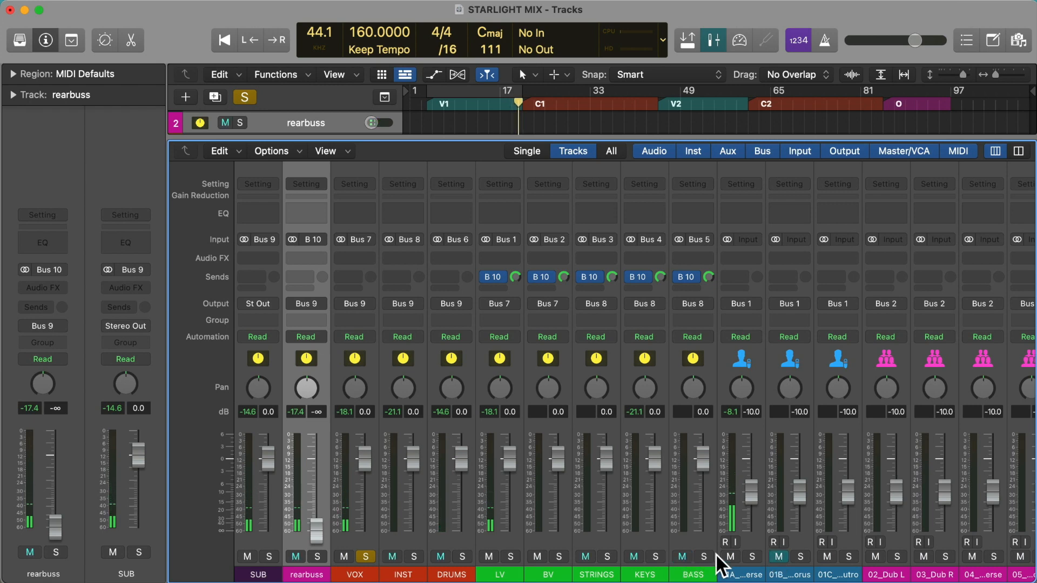
click(538, 556)
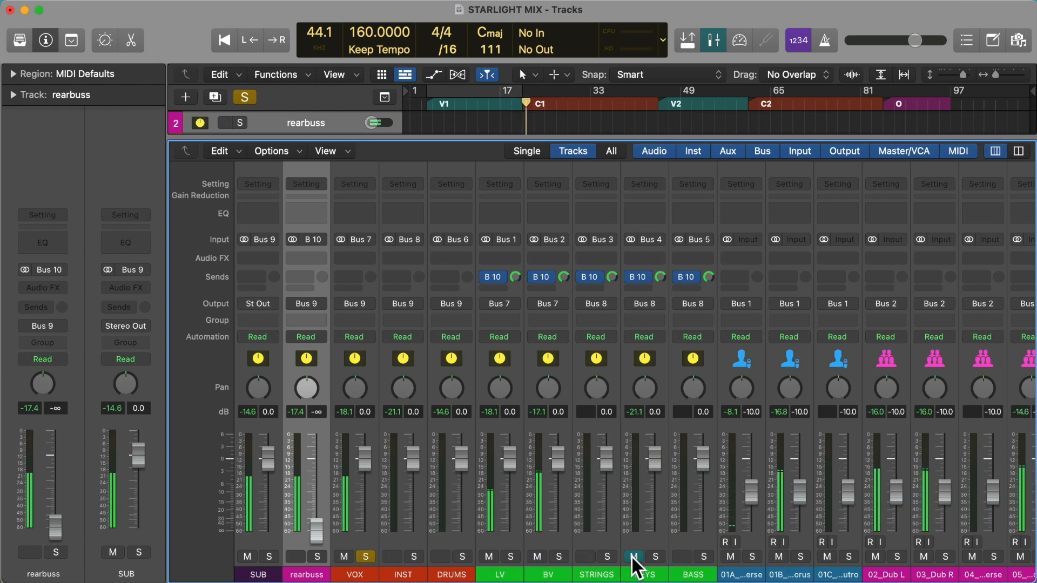
click(365, 557)
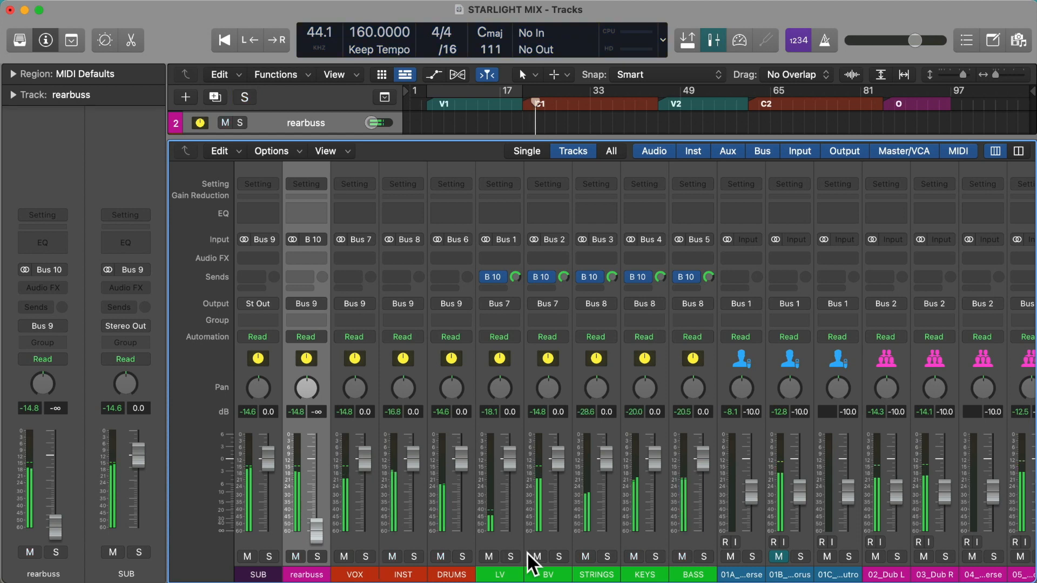
Check the mute switches of the INST bus and 01B_Lead Chorus track during playback, leaving both channels unmuted
click(393, 557)
click(731, 557)
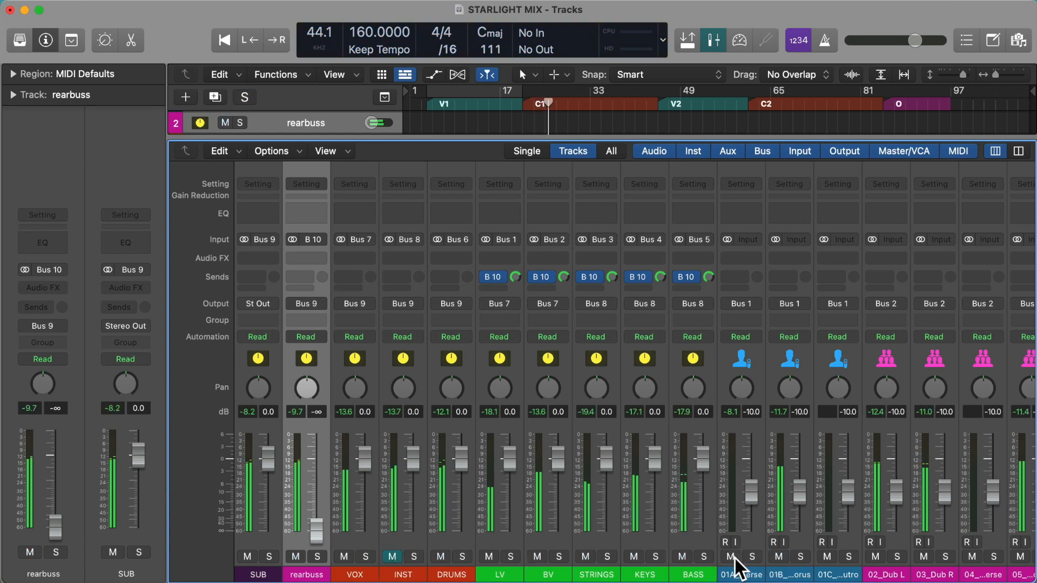
click(780, 557)
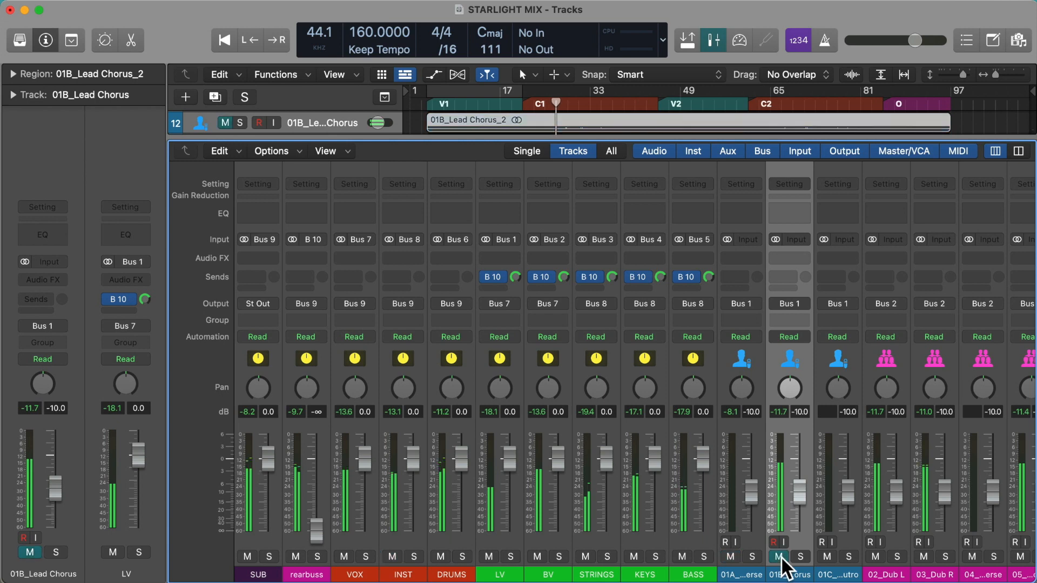
click(775, 556)
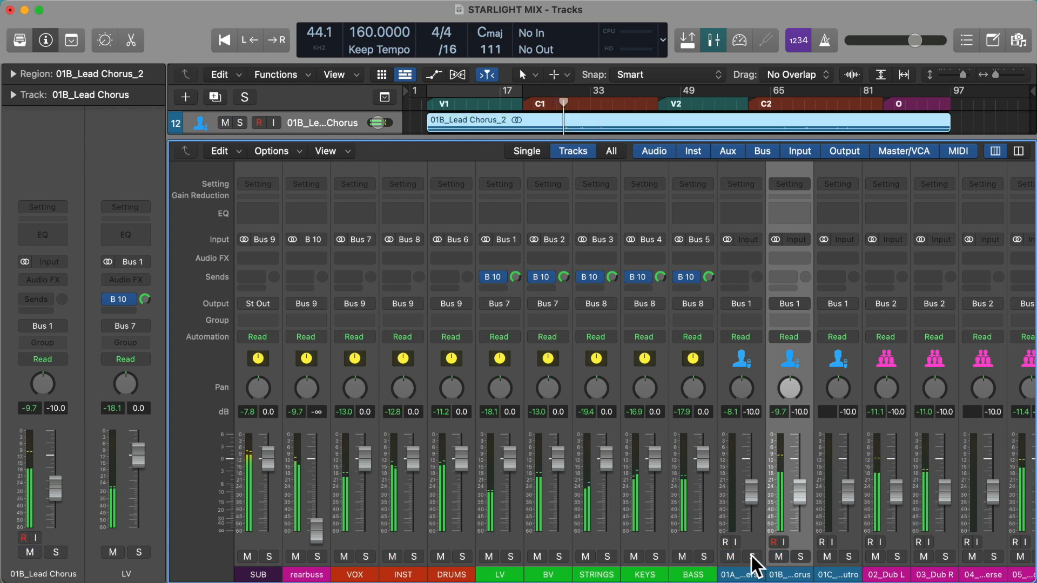
Solo the 01A_Lead Verse track, the BV bus and the DRUMS bus in turn, and clear the solo
click(752, 556)
alt+click(556, 556)
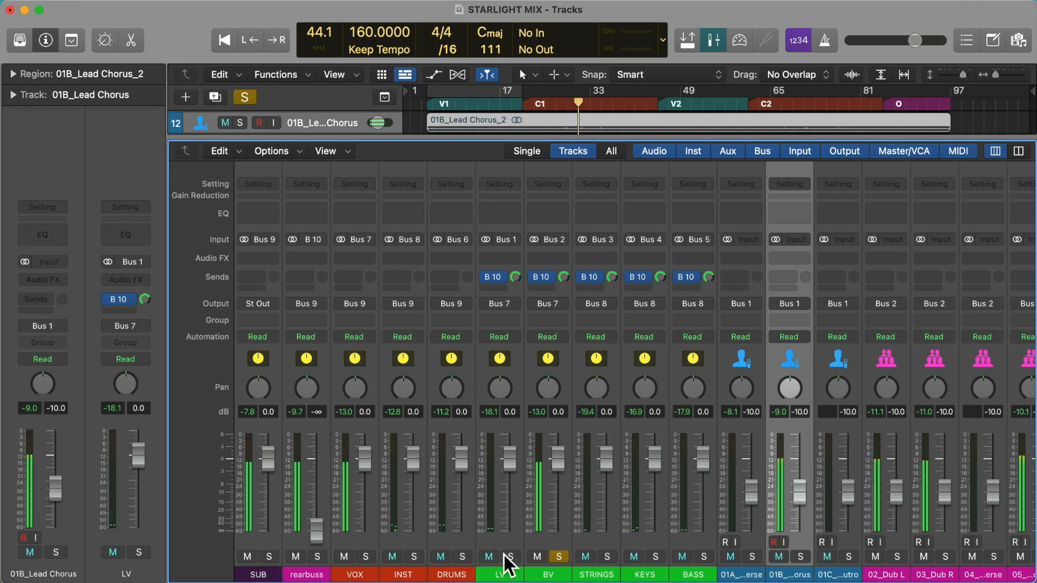
alt+click(463, 557)
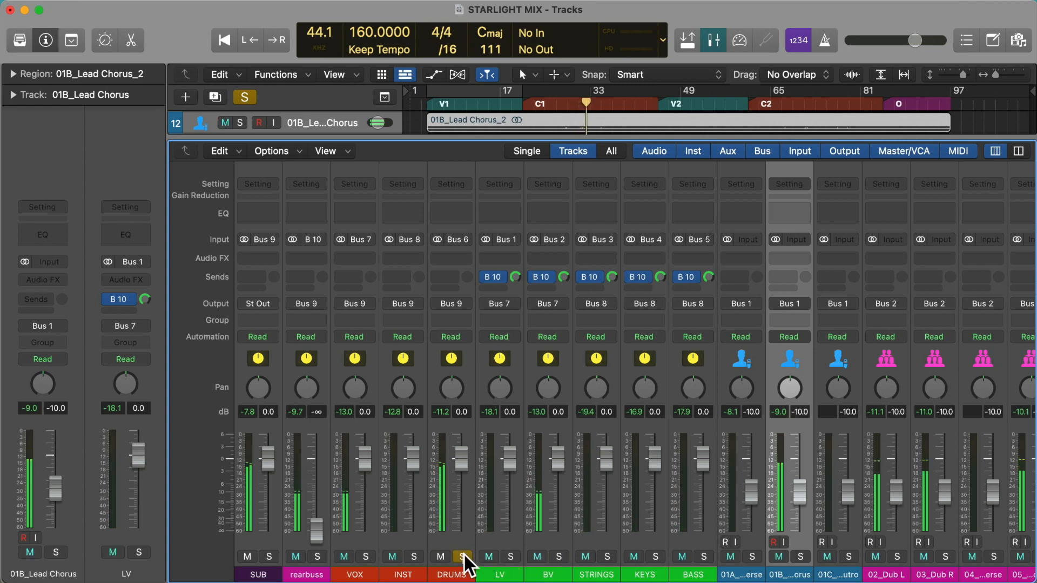
click(463, 556)
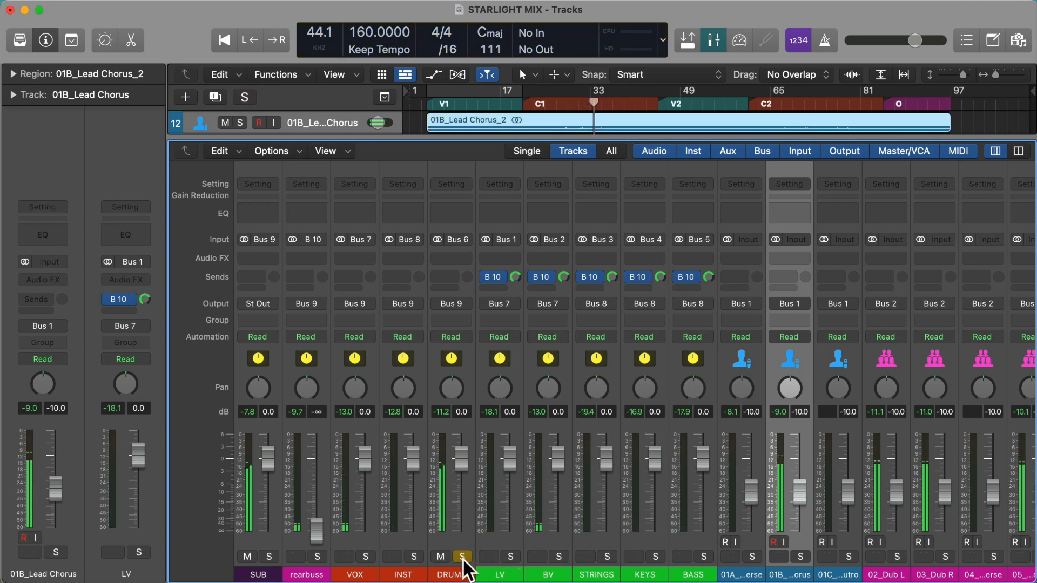
Solo and unsolo the LV and BV buses one after the other during C1
click(510, 556)
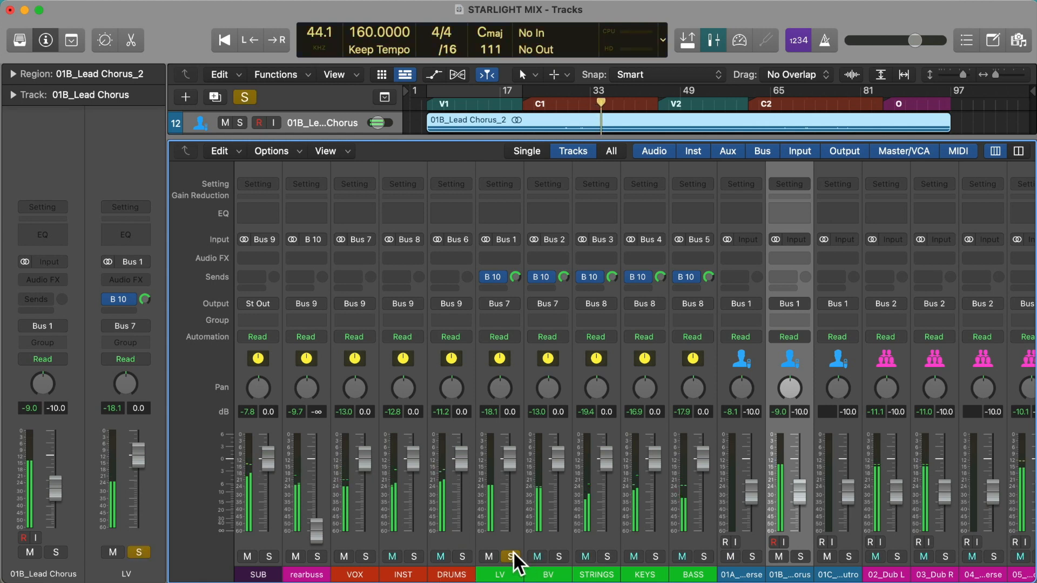
click(510, 556)
click(554, 554)
click(554, 554)
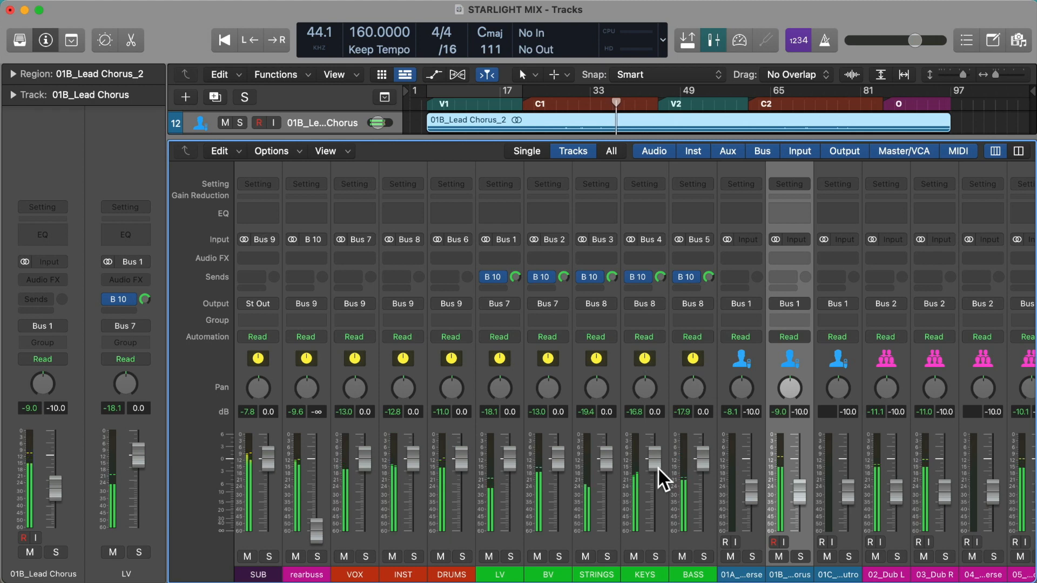
Solo the BASS, BV and LV buses during playback and clear all solos
click(704, 556)
click(556, 556)
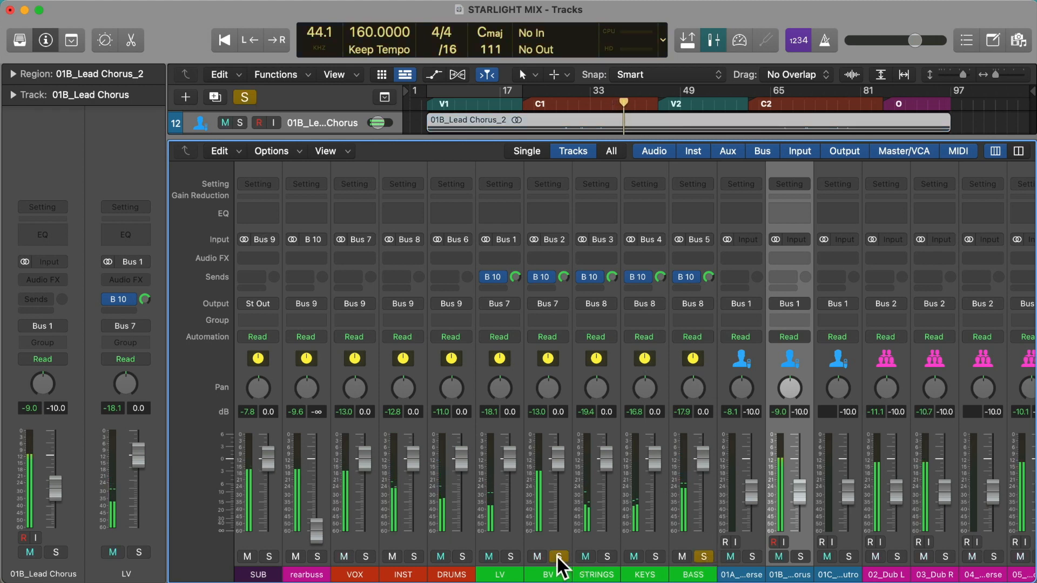
click(510, 553)
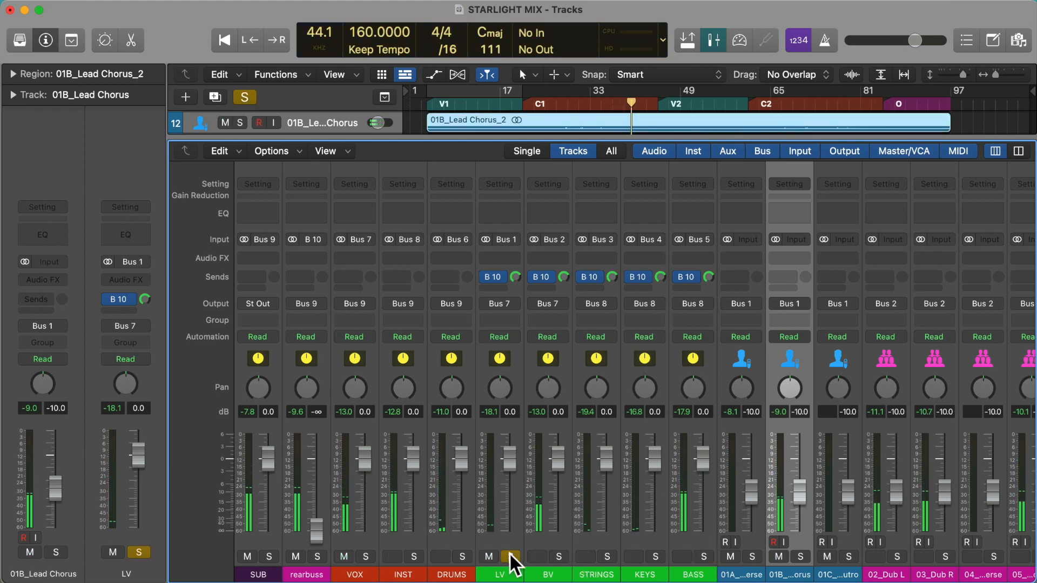
alt+click(511, 554)
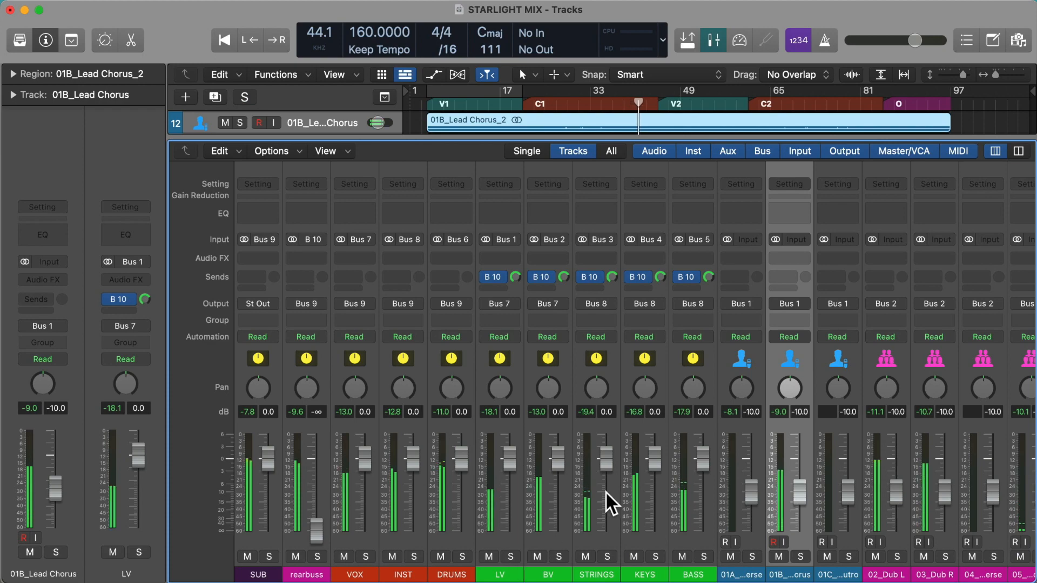
Close the mixer and give the BASS bus an amplifier-style icon from the Bass category
key(x)
scroll(378, 372, up, 10)
click(304, 311)
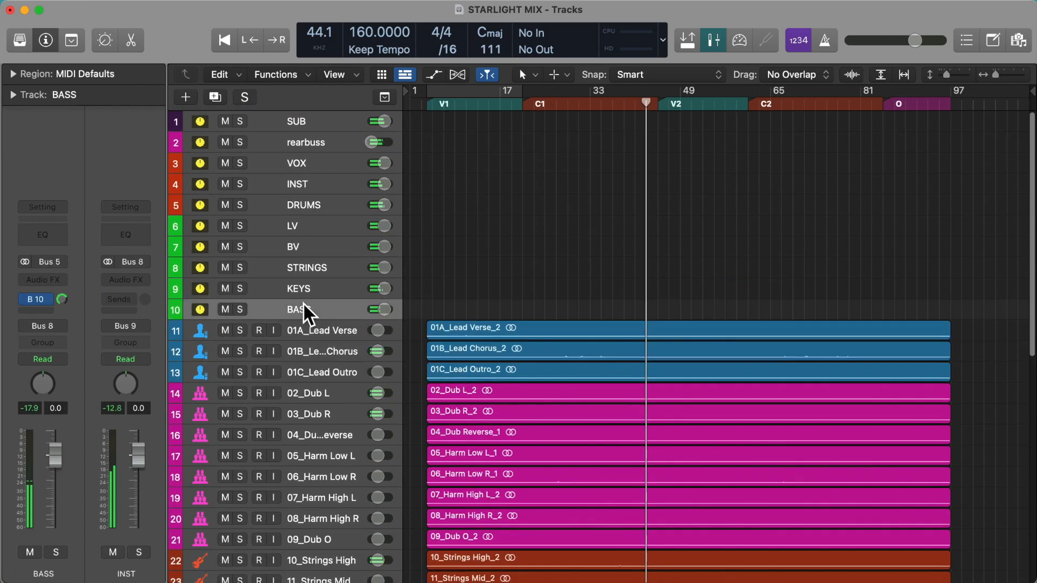
click(199, 306)
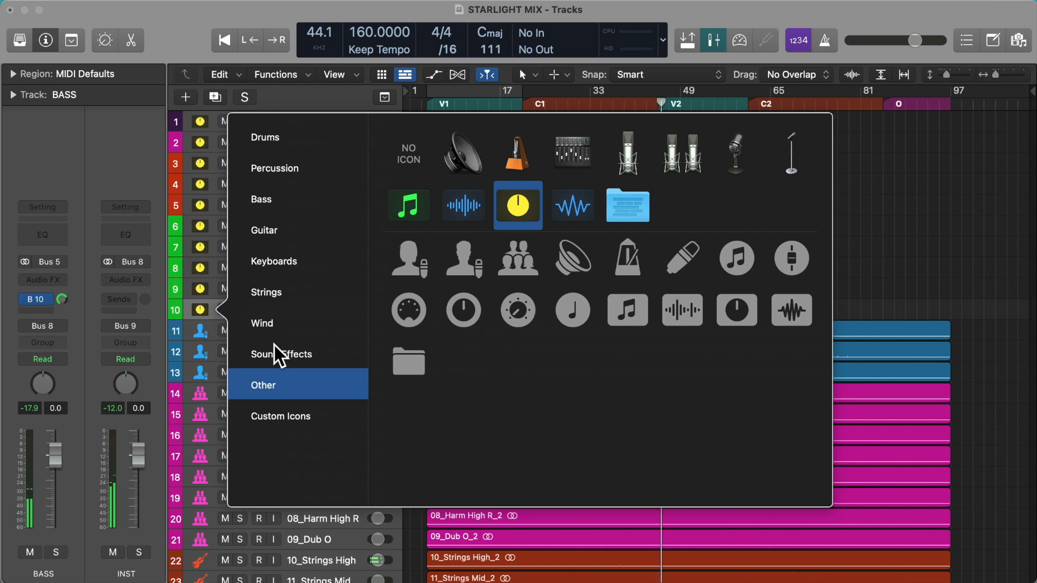
click(277, 197)
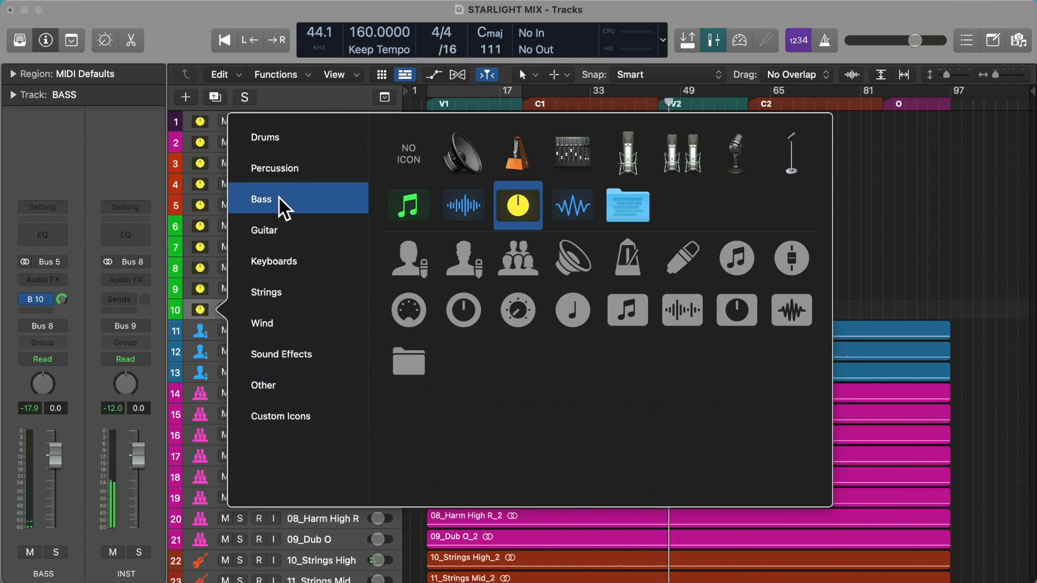
click(559, 260)
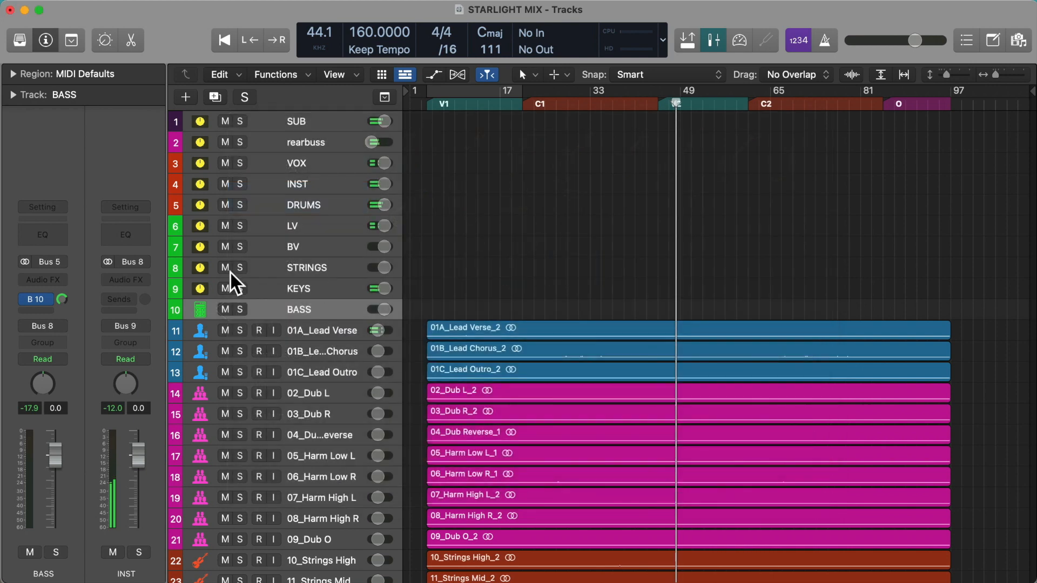
Change the KEYS bus icon to the grand piano from the Keyboards category
click(203, 287)
click(201, 289)
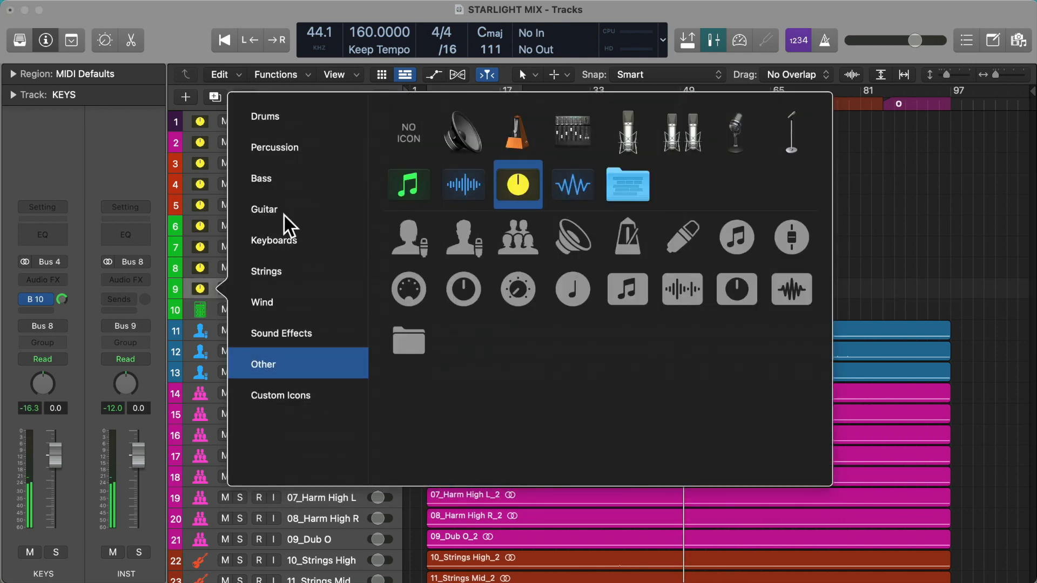
click(286, 237)
click(417, 284)
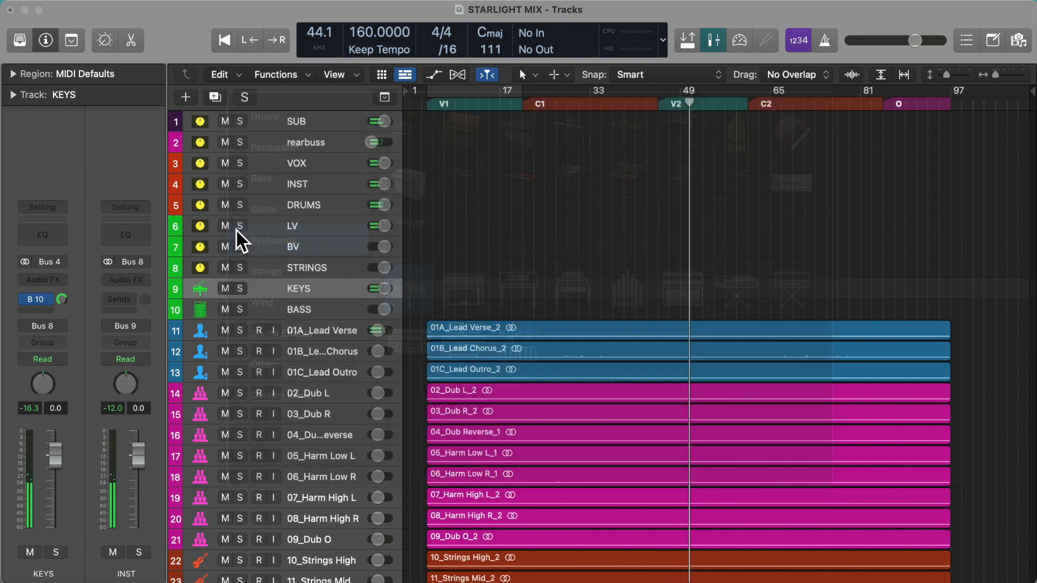
Change the STRINGS bus icon to a violin from the Strings category
click(202, 260)
click(291, 245)
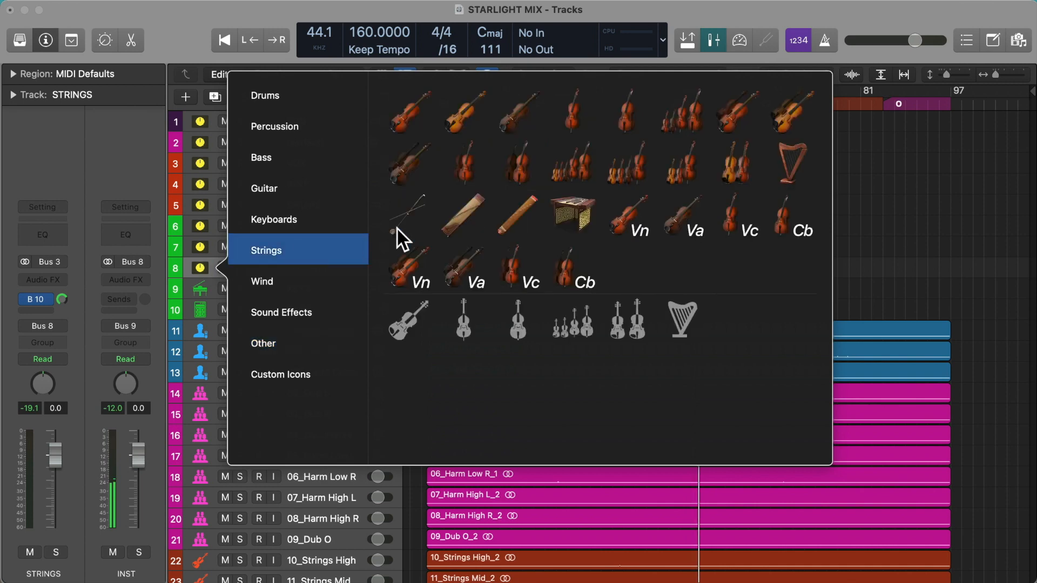
click(462, 286)
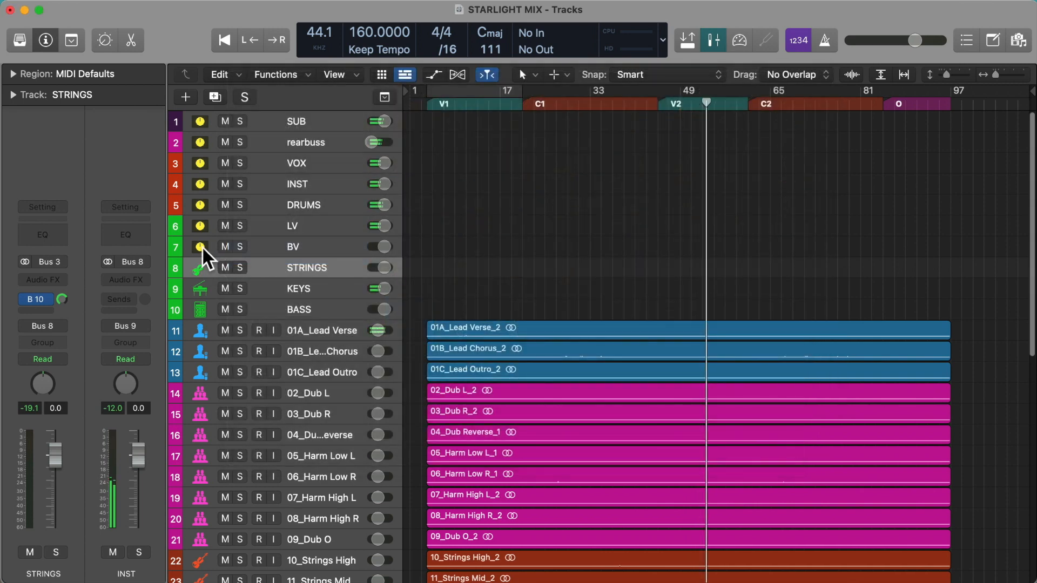
Give the BV bus the vocal group icon and the LV bus a solo vocalist icon with microphone
click(201, 246)
click(508, 193)
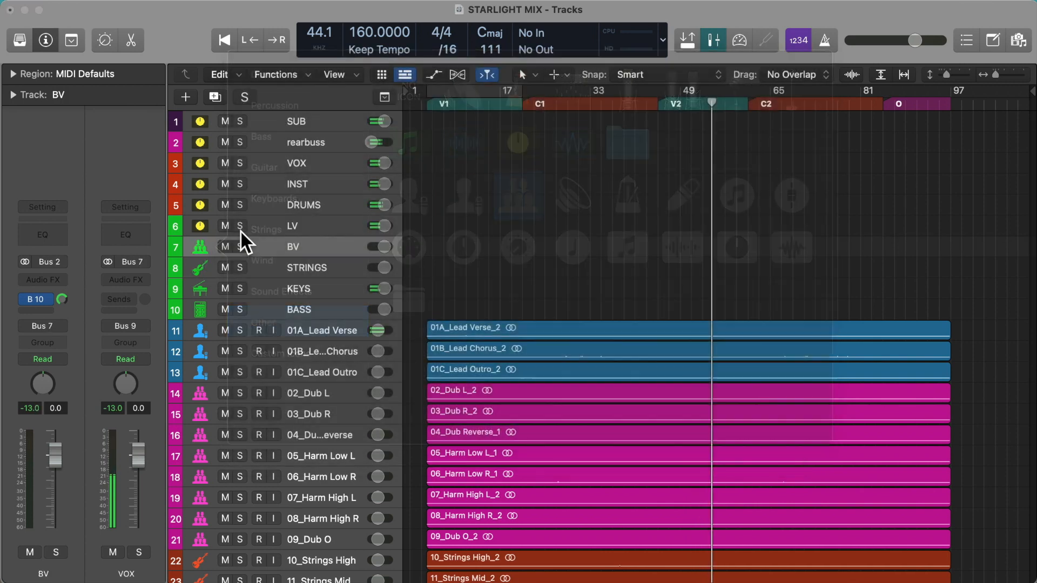
click(200, 226)
click(406, 167)
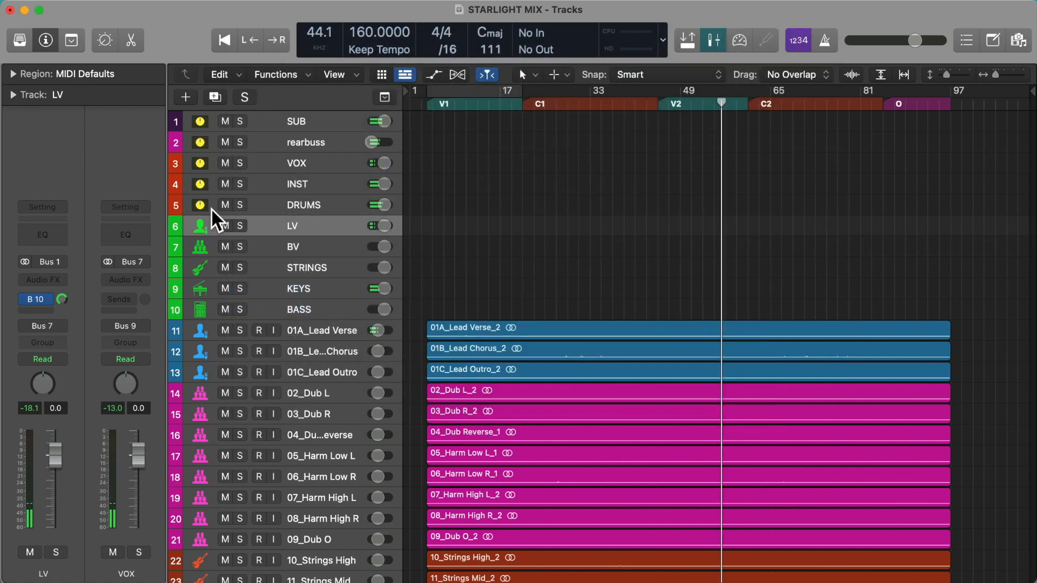
click(201, 226)
click(449, 187)
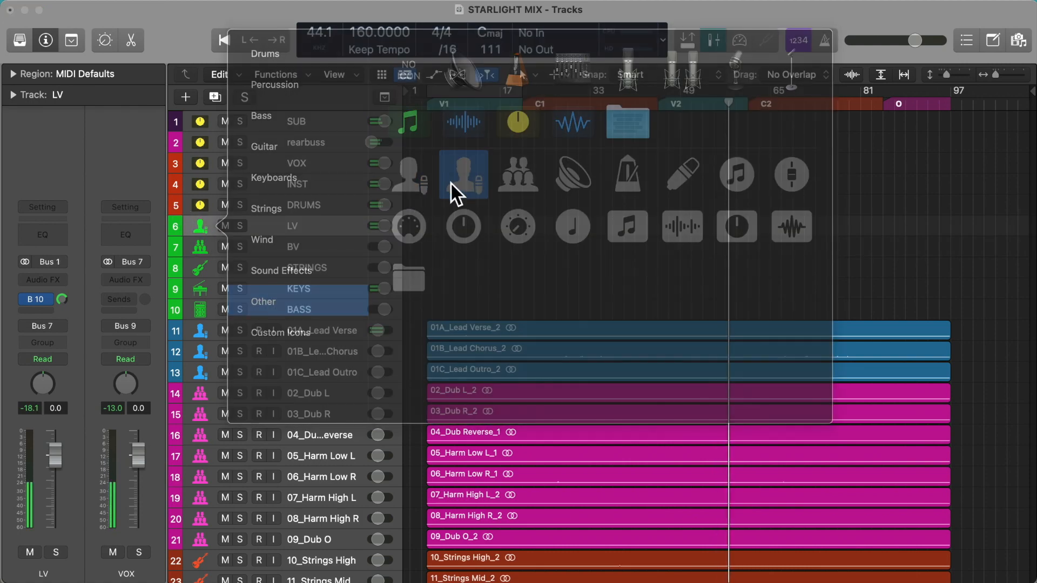
Change the DRUMS bus icon to the single-colour drum kit from the Drums category
click(201, 201)
click(201, 201)
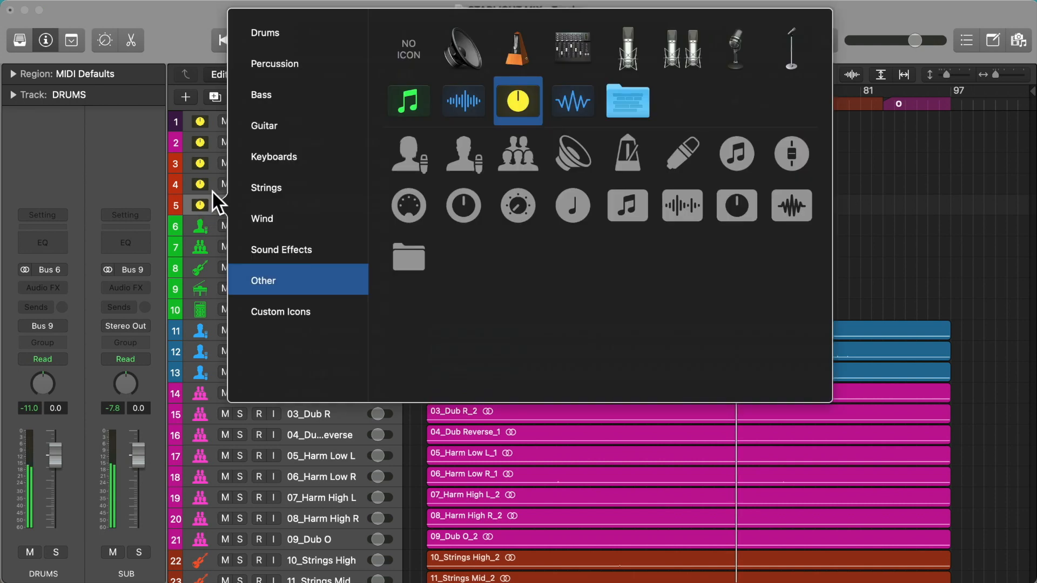
click(274, 64)
click(301, 38)
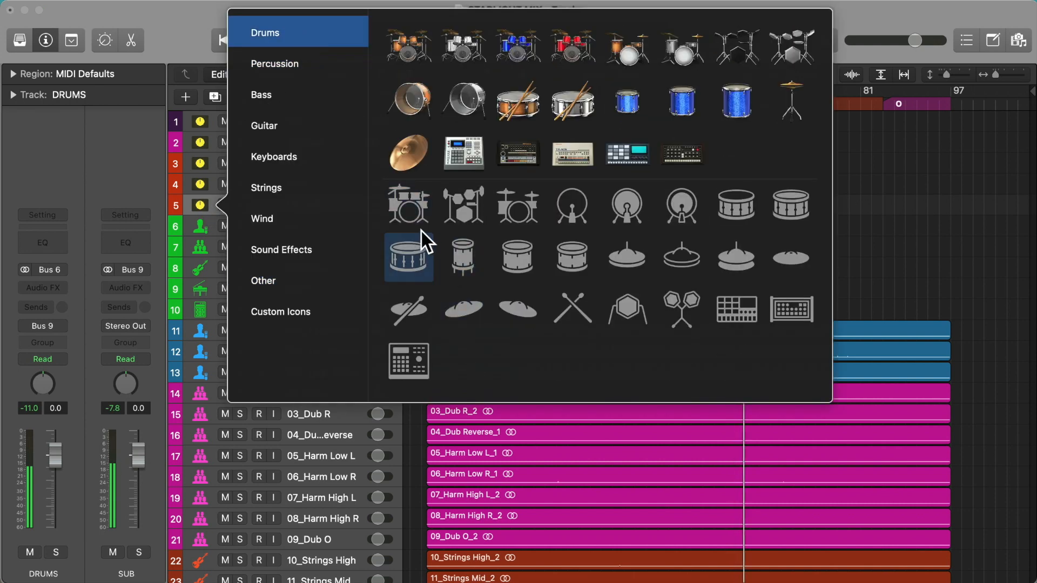
click(416, 209)
Change the INST bus icon to the square music-notes symbol from the Other category
click(202, 180)
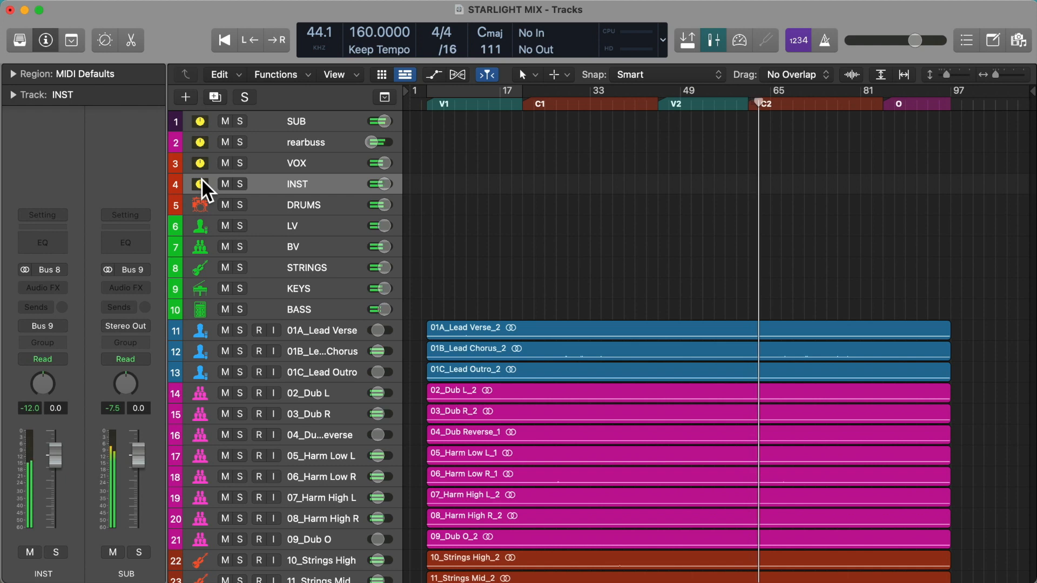
click(202, 180)
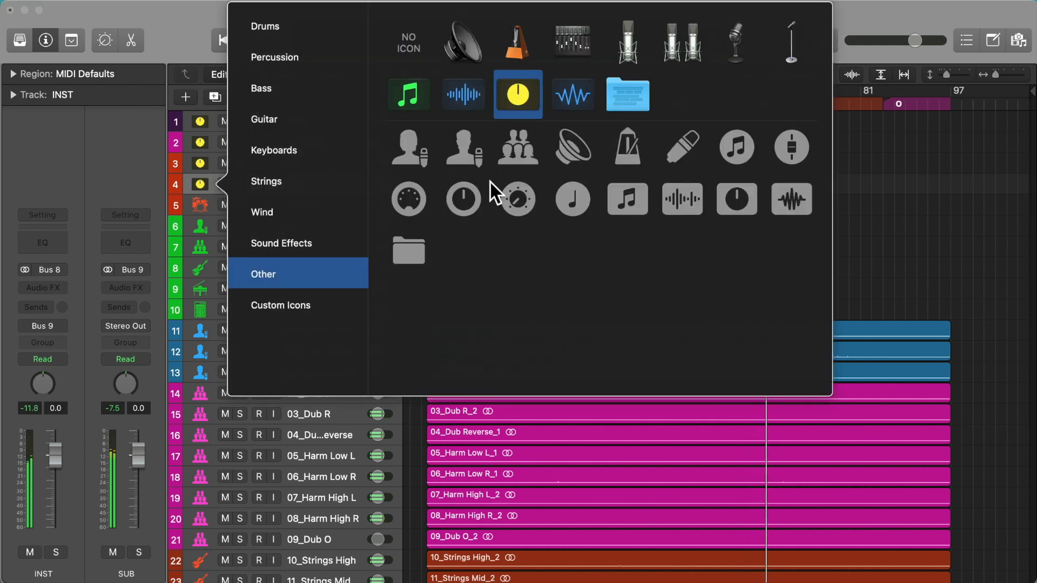
click(320, 30)
click(304, 55)
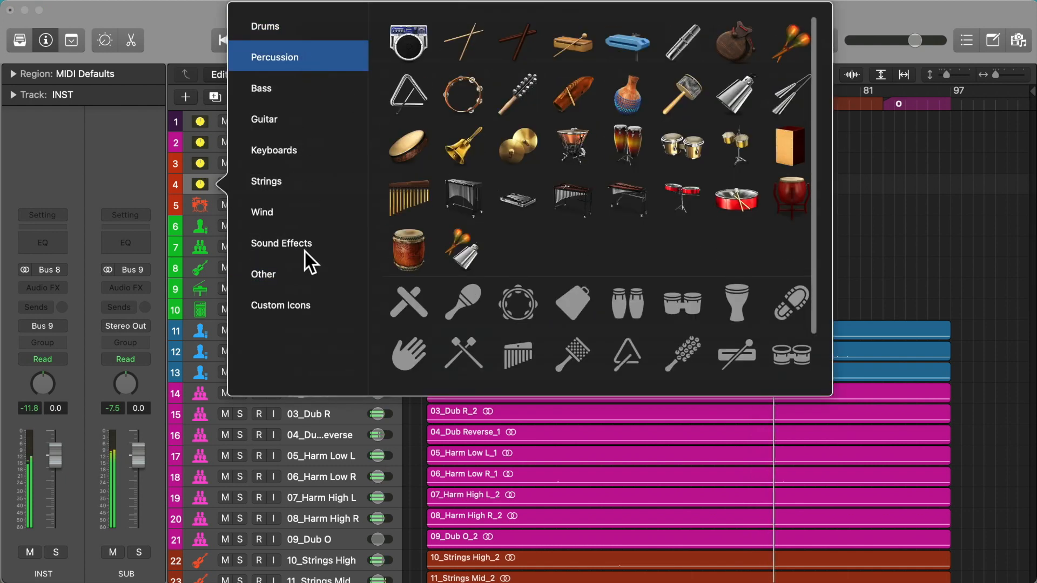
click(306, 272)
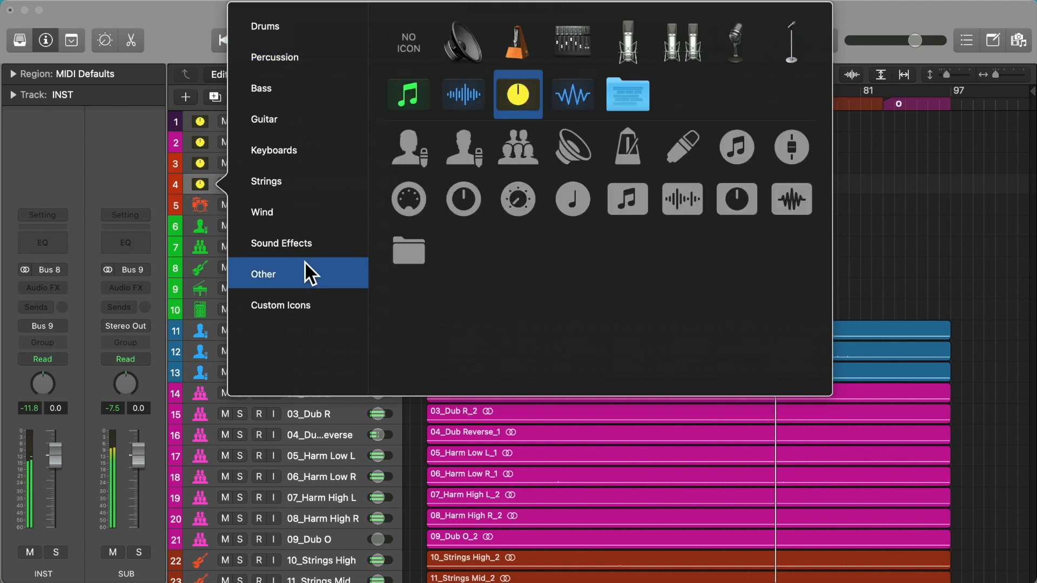
click(633, 208)
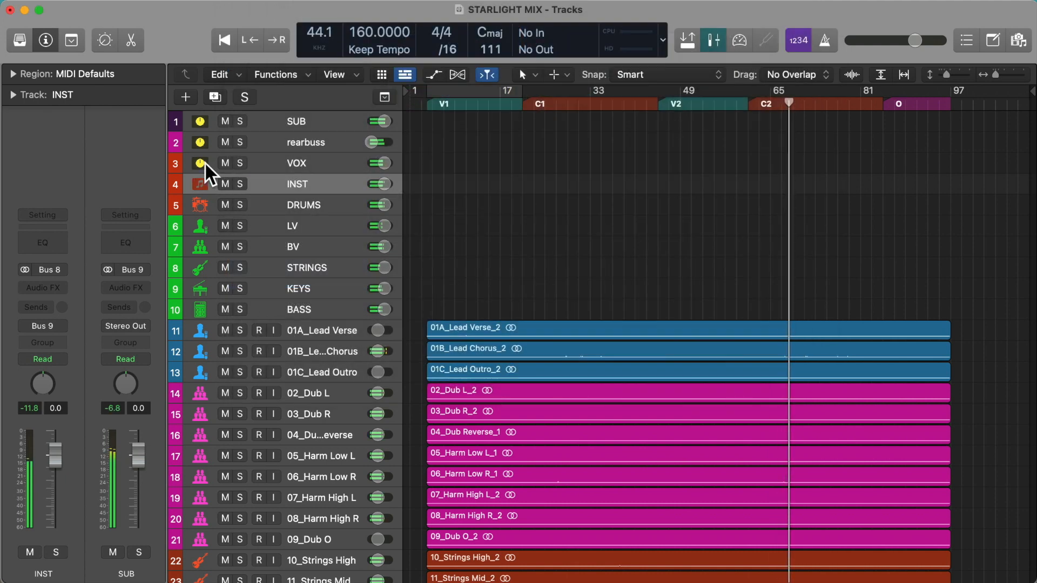
Change the VOX bus icon to the handheld microphone from the Other category
click(204, 162)
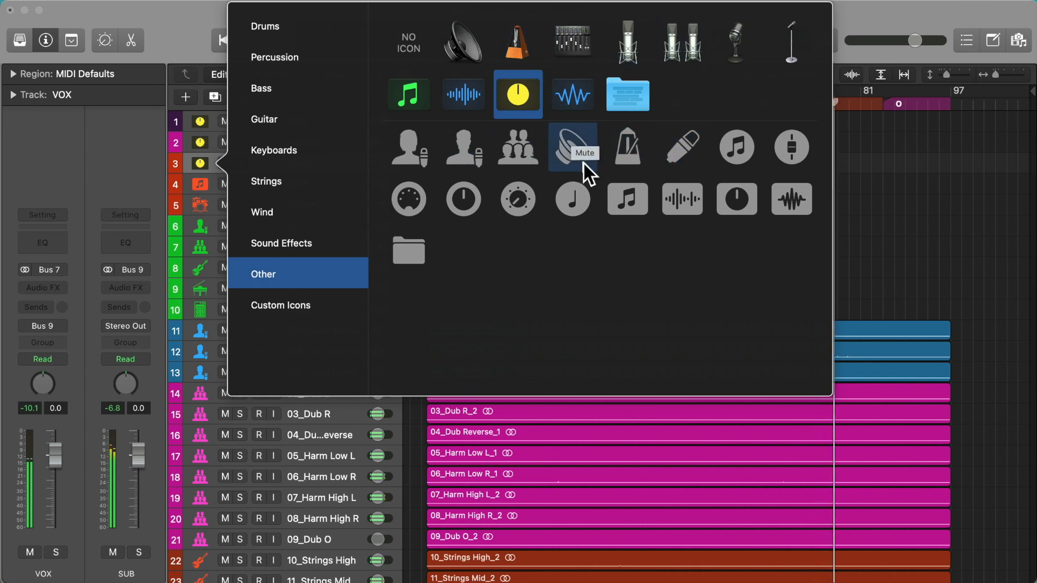
click(202, 169)
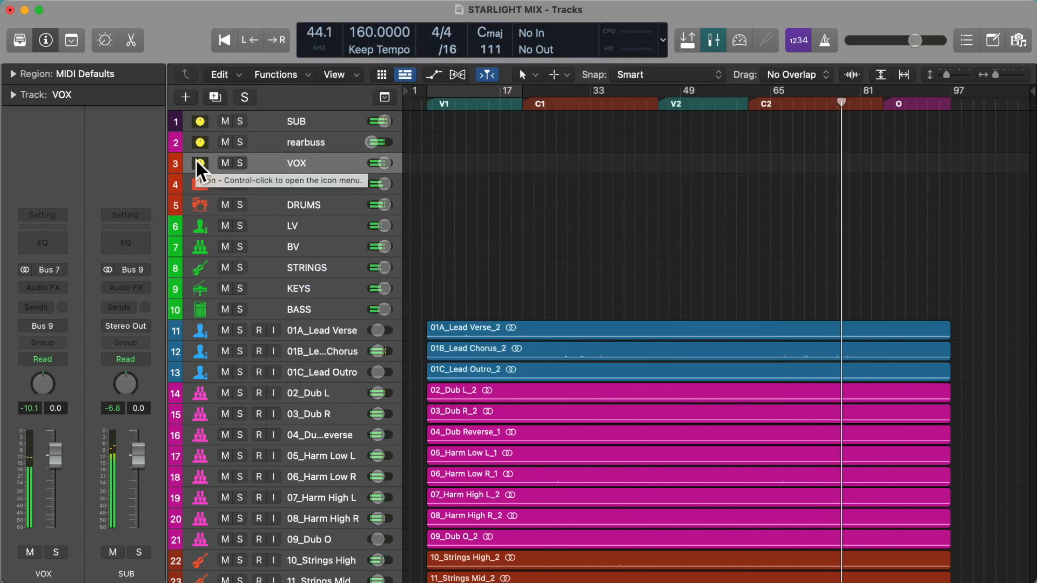
right_click(196, 159)
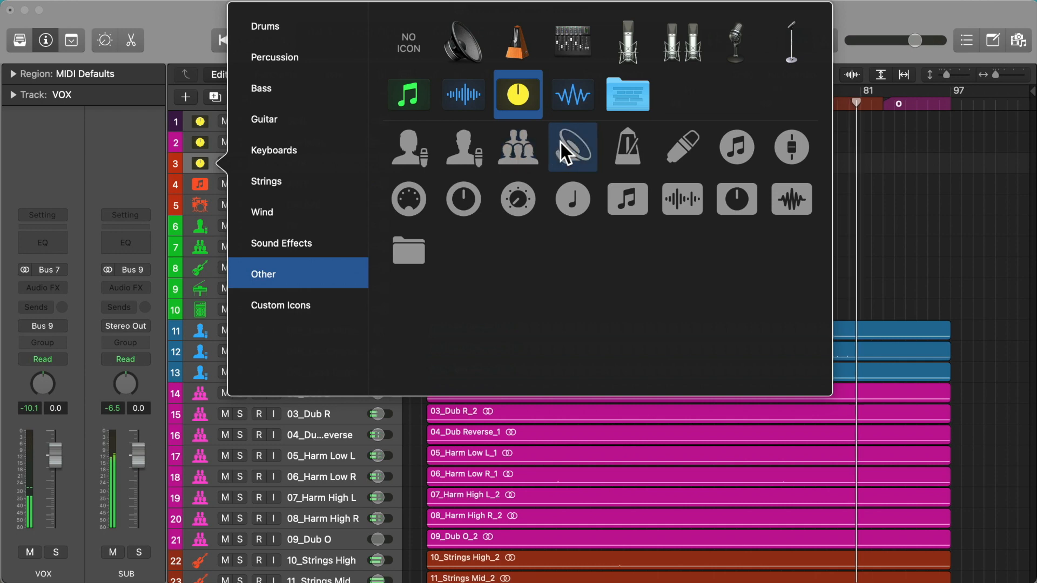
click(663, 145)
Assign a square waveform icon to the rearbuss track and the square audio-bars icon to the SUB track
click(198, 140)
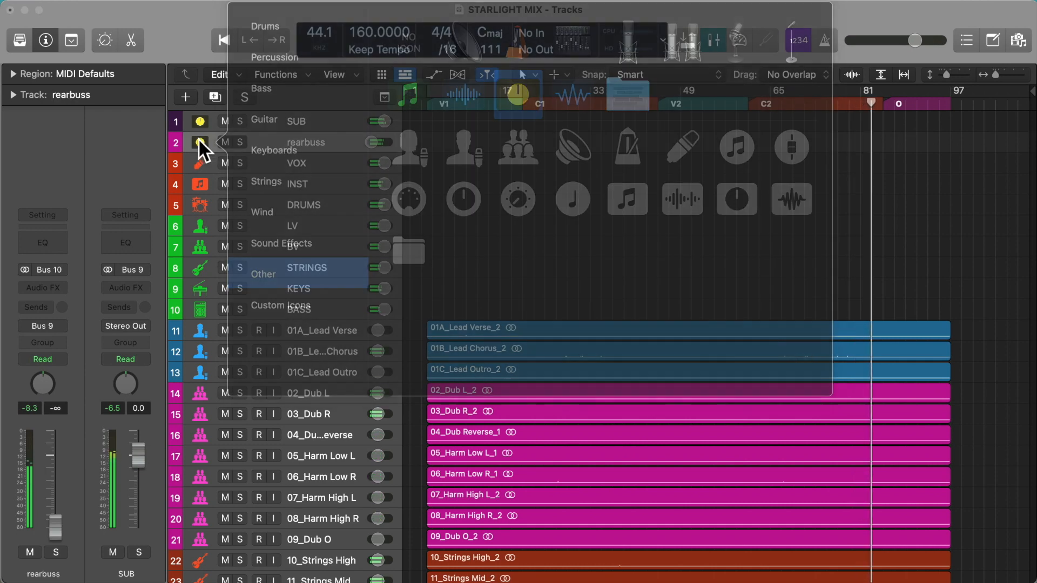
click(797, 198)
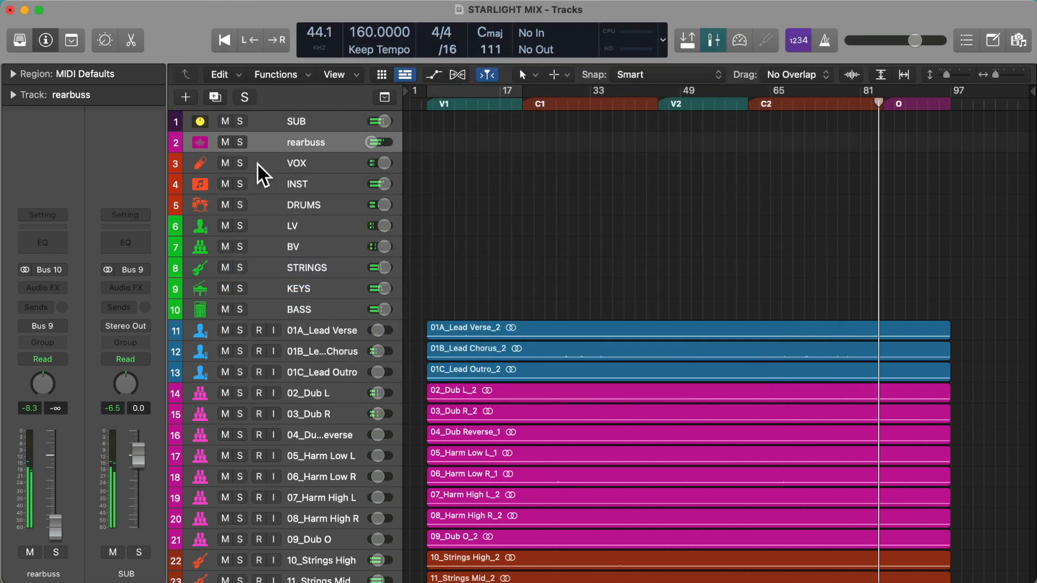
click(200, 121)
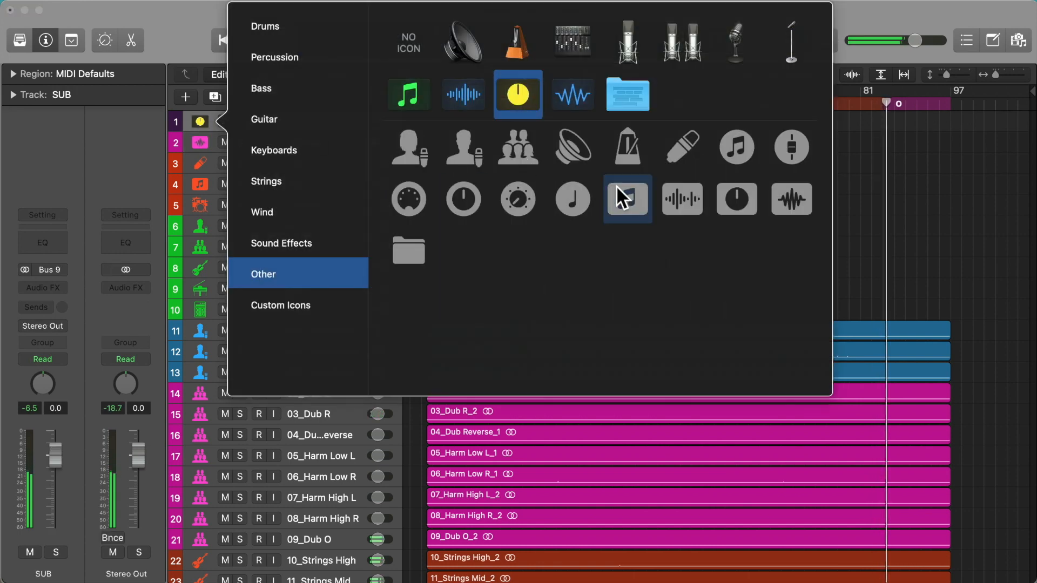
click(684, 192)
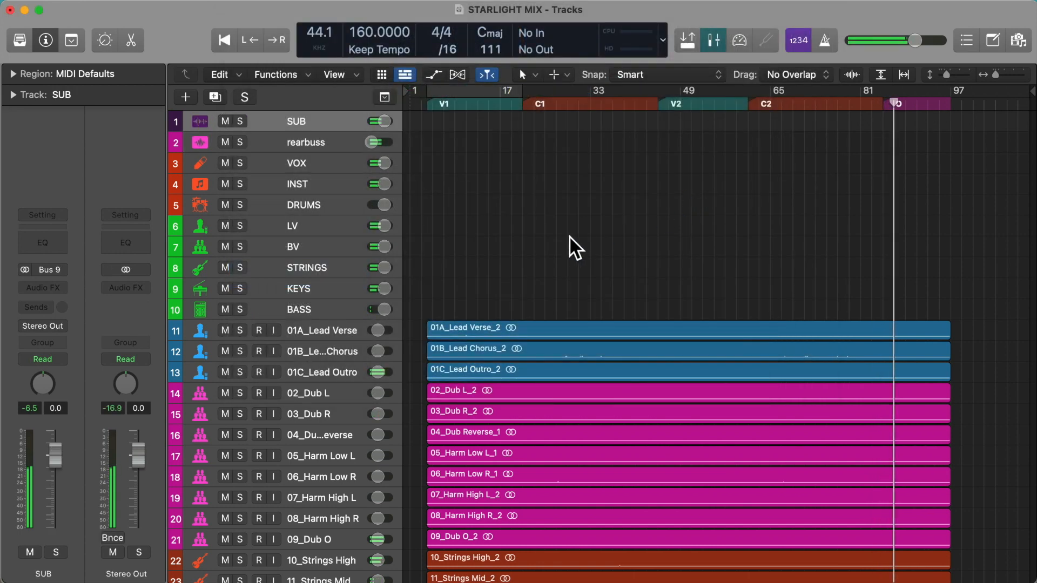
Rename the STARLIGHT MIX project alternative as 01 STATIC MIX and return the playhead to the start of V1
key(super+Up)
key(super+Up)
key(super+Up)
key(super+Up)
key(super+Up)
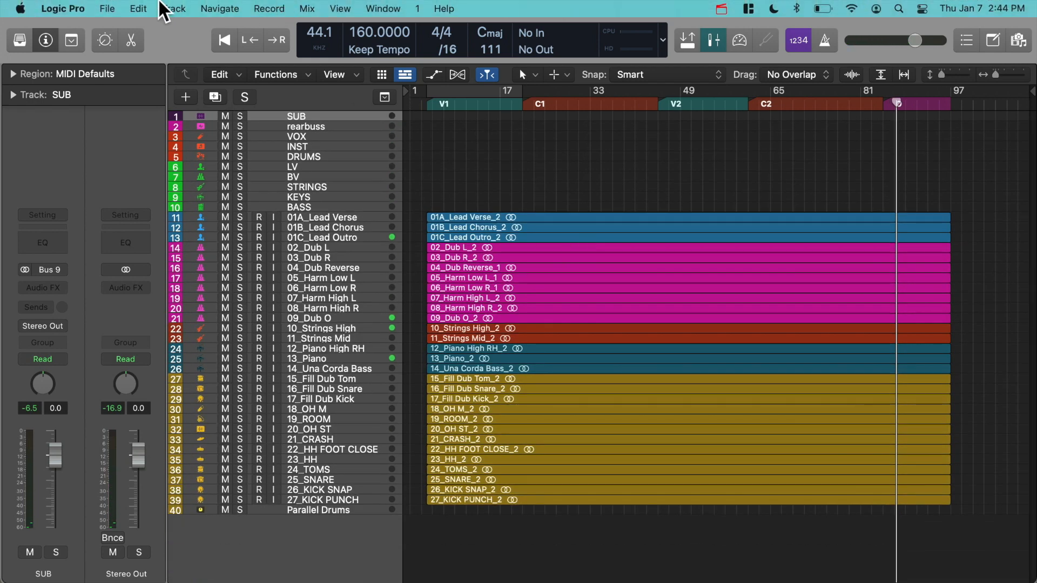
click(107, 8)
mouse_move(180, 218)
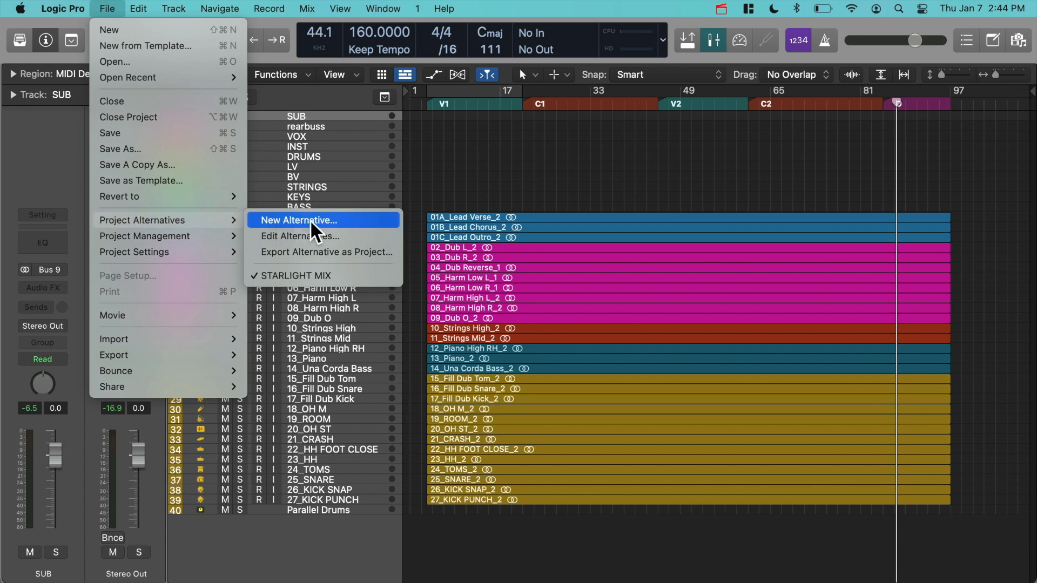
click(329, 235)
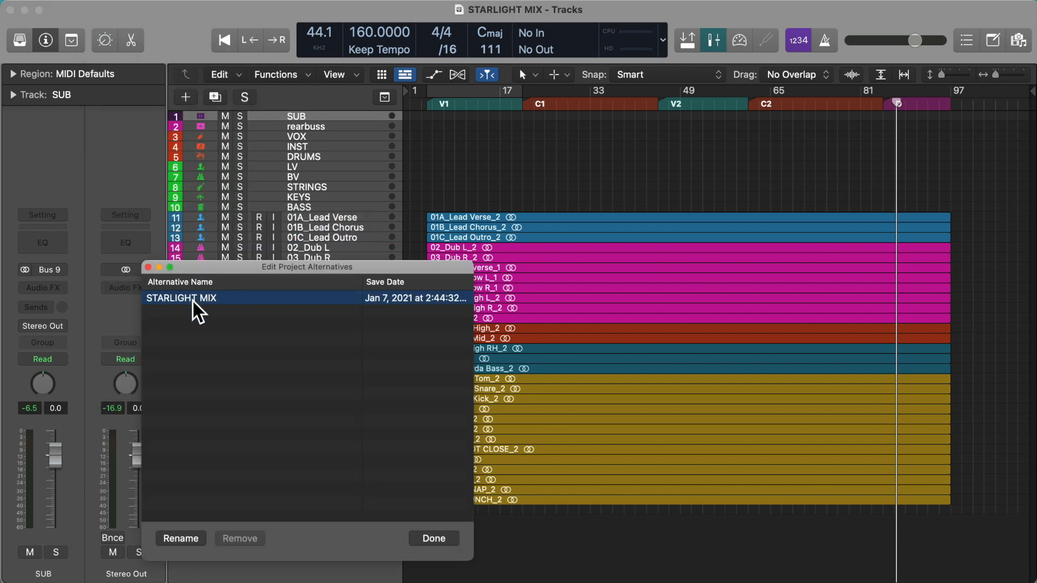
double_click(193, 298)
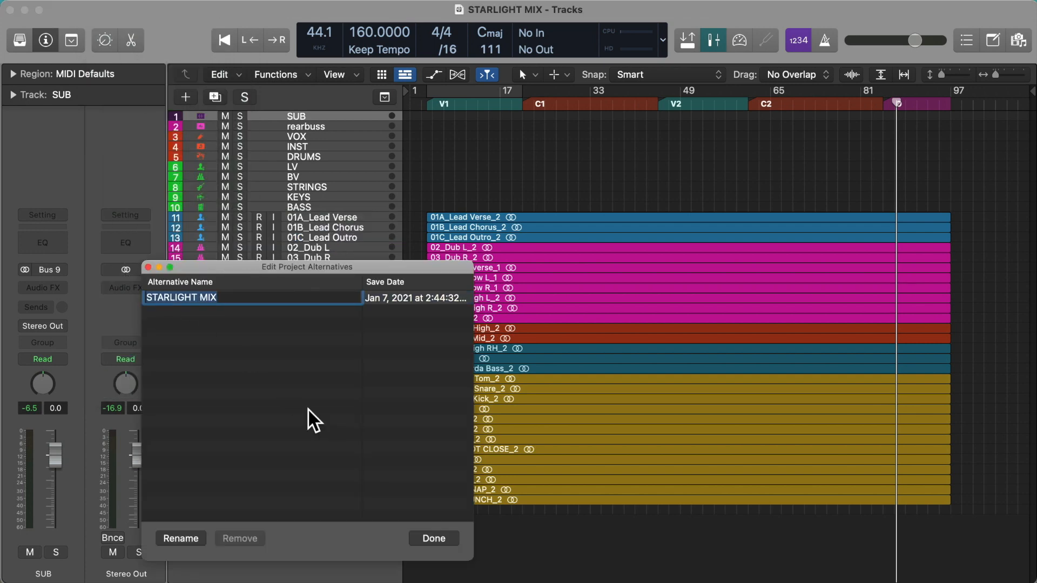
text(01 STAT)
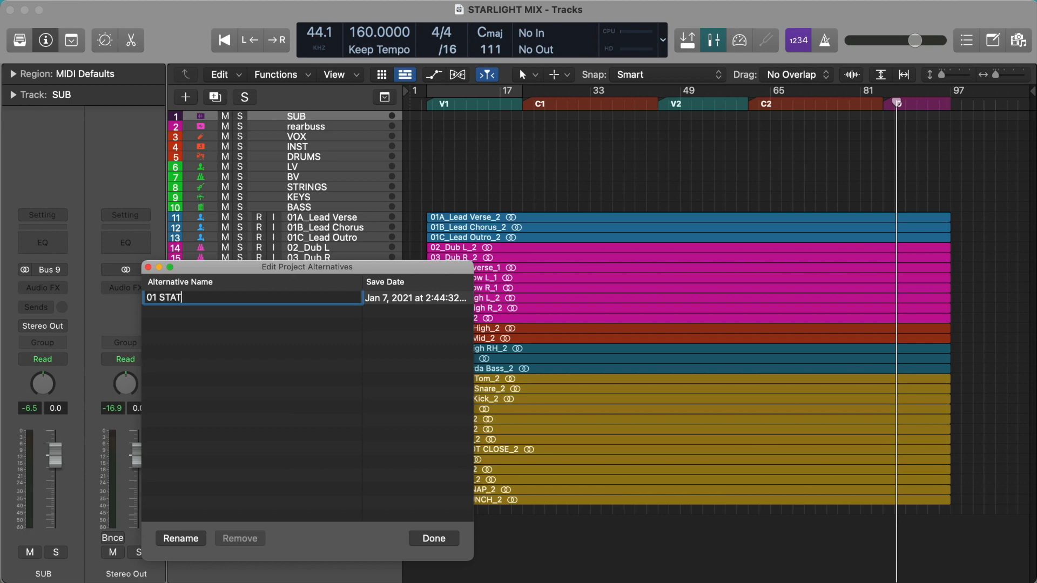
text(IC MIX)
key(Return)
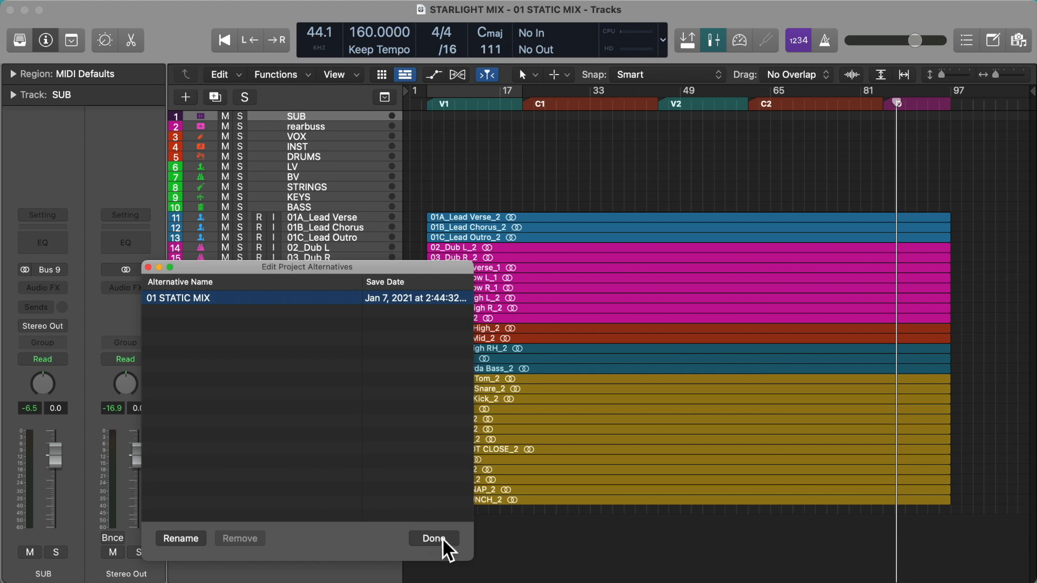
click(429, 537)
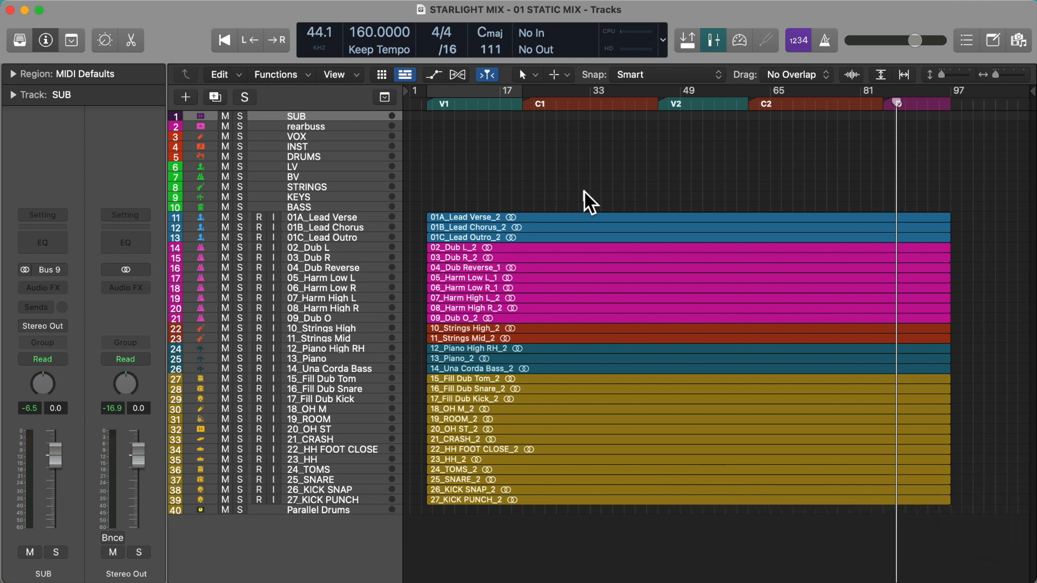
key(Return)
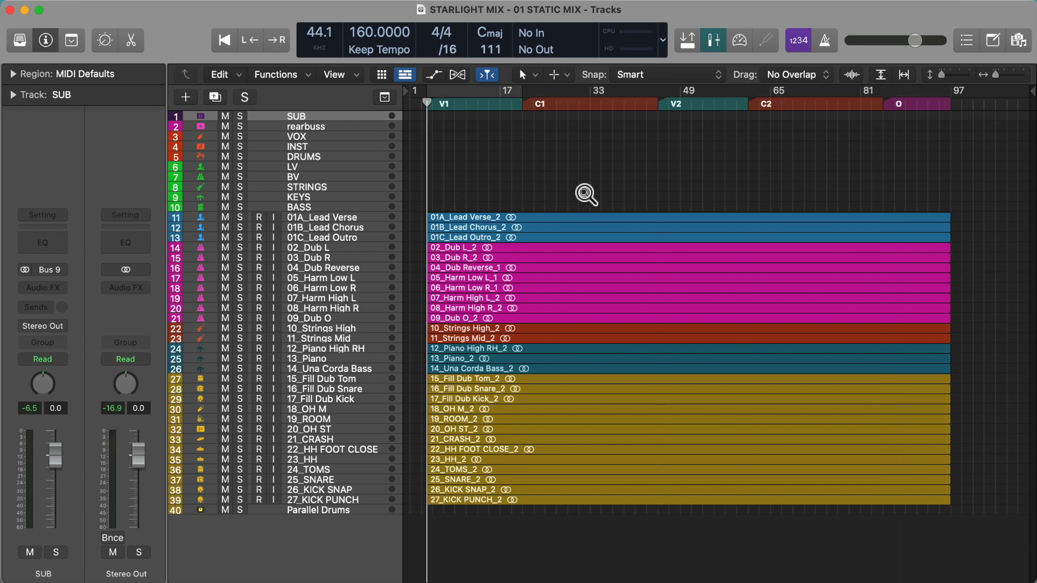